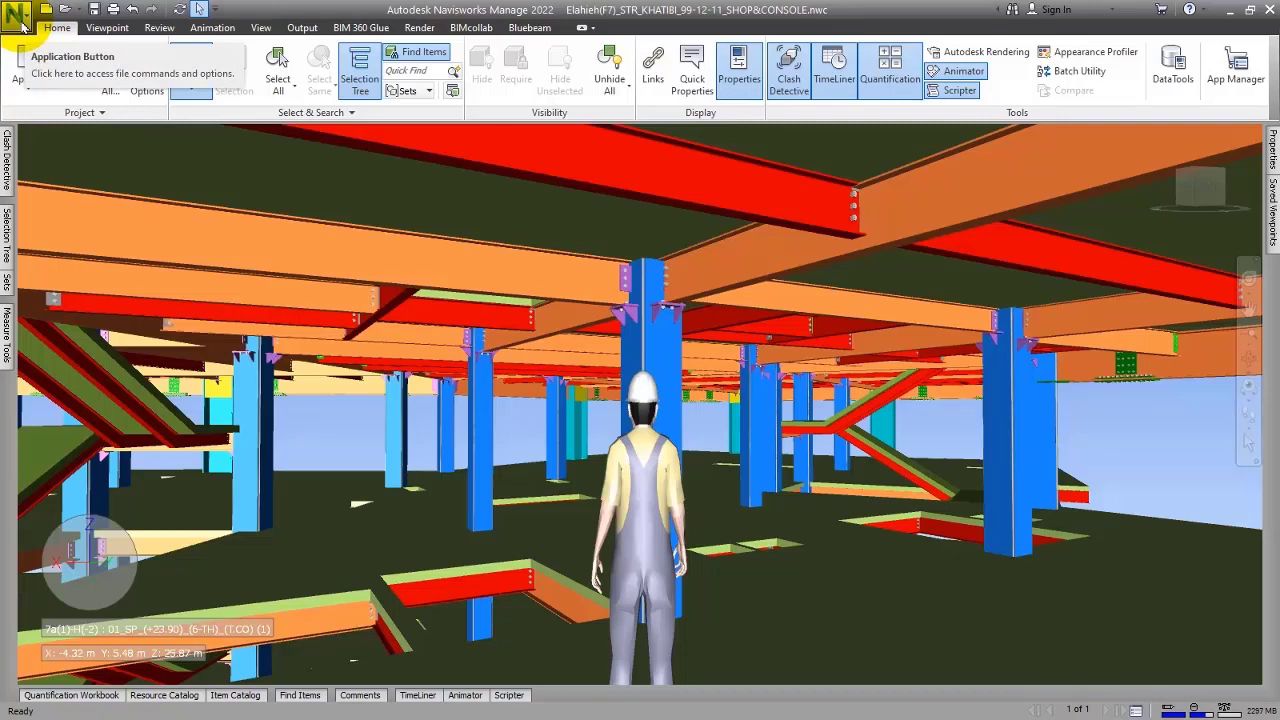
# Peek at the application menu, then place the Quick Access Toolbar below the ribbon
pyautogui.click(24, 24)
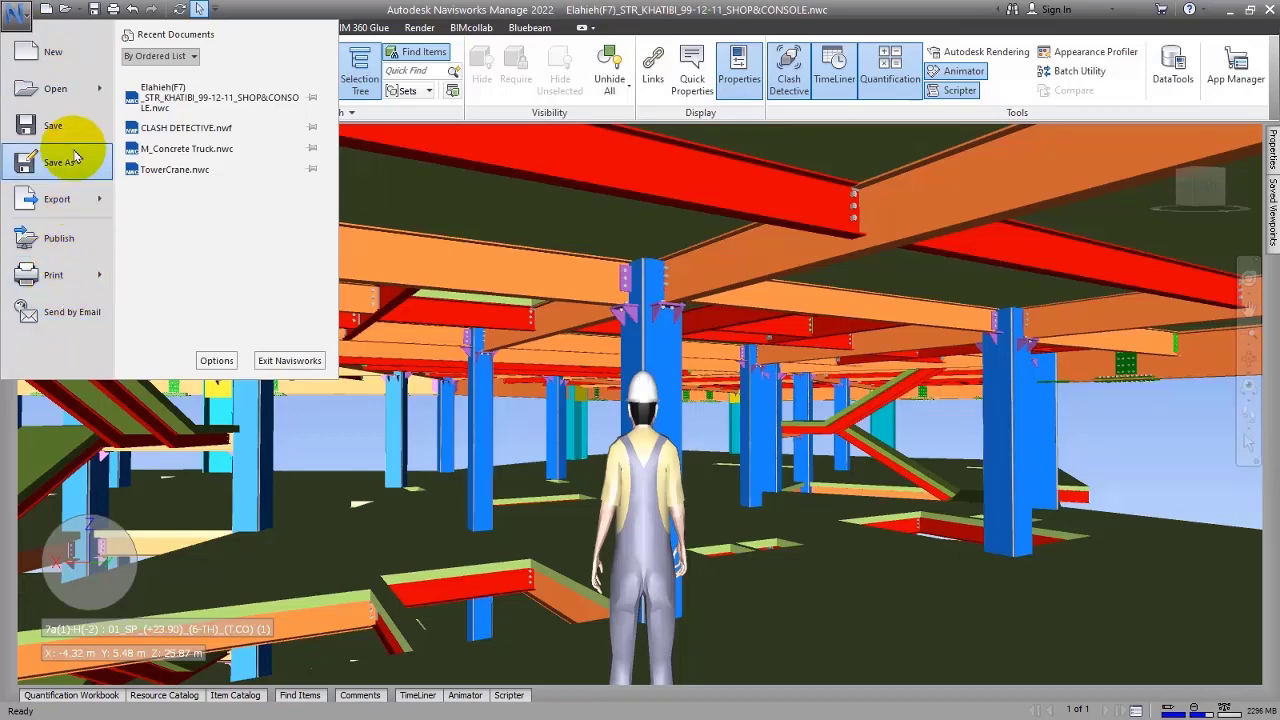
pyautogui.moveTo(66, 209)
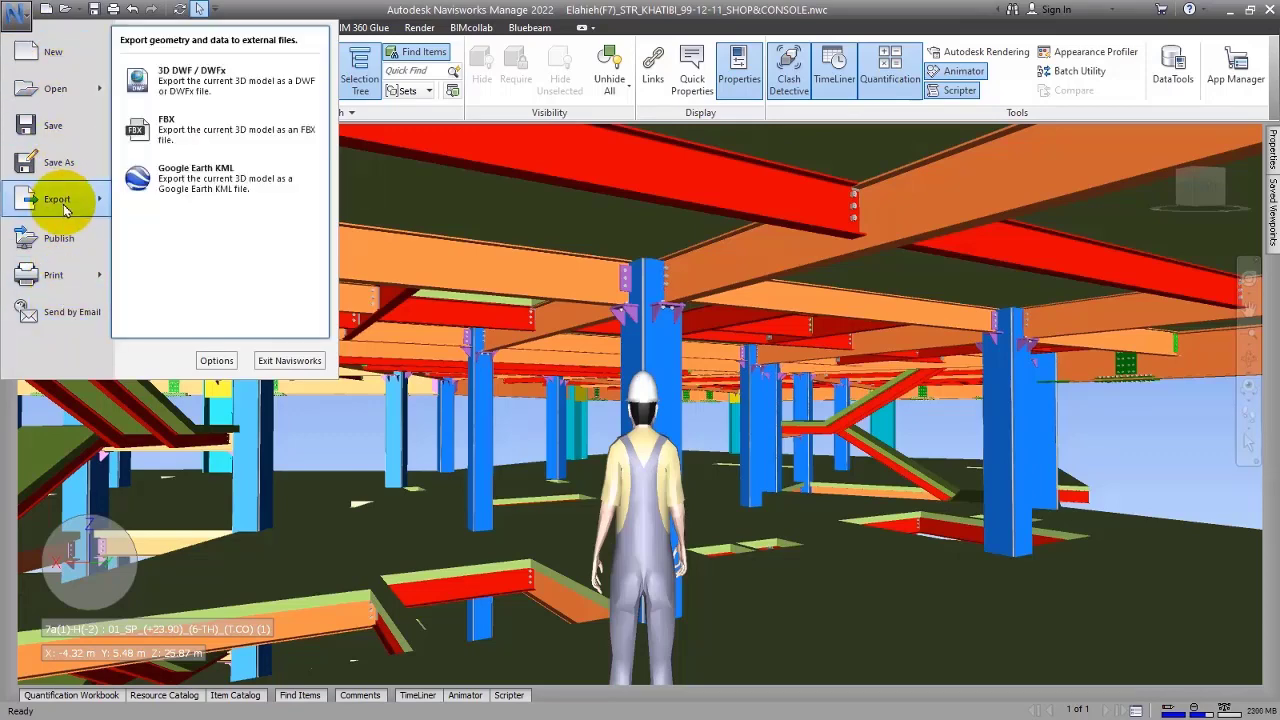
pyautogui.click(18, 14)
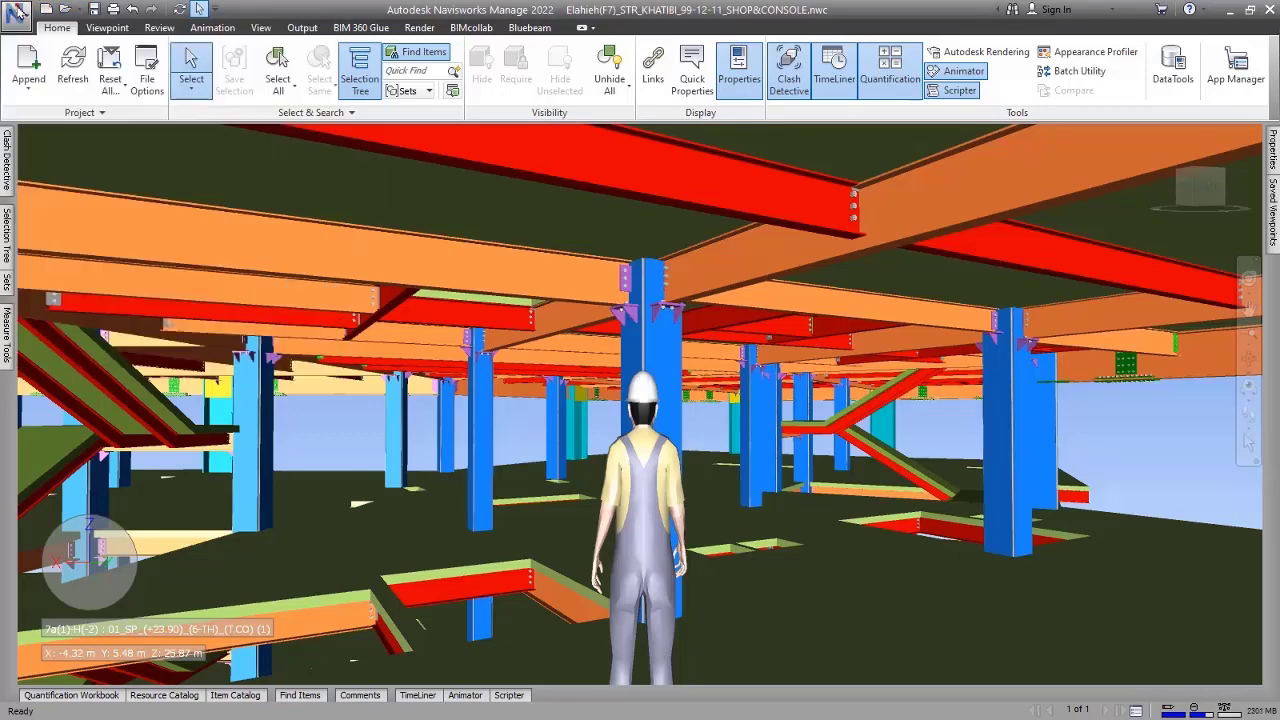
pyautogui.click(216, 11)
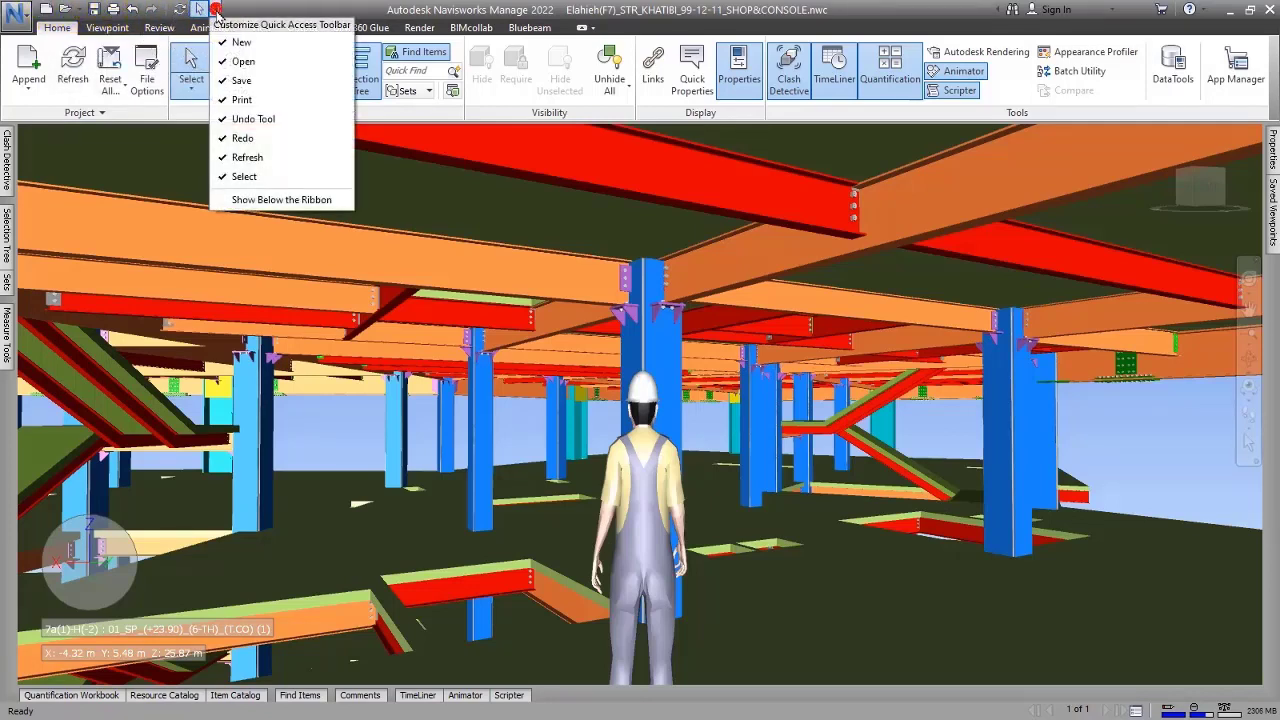
pyautogui.click(248, 199)
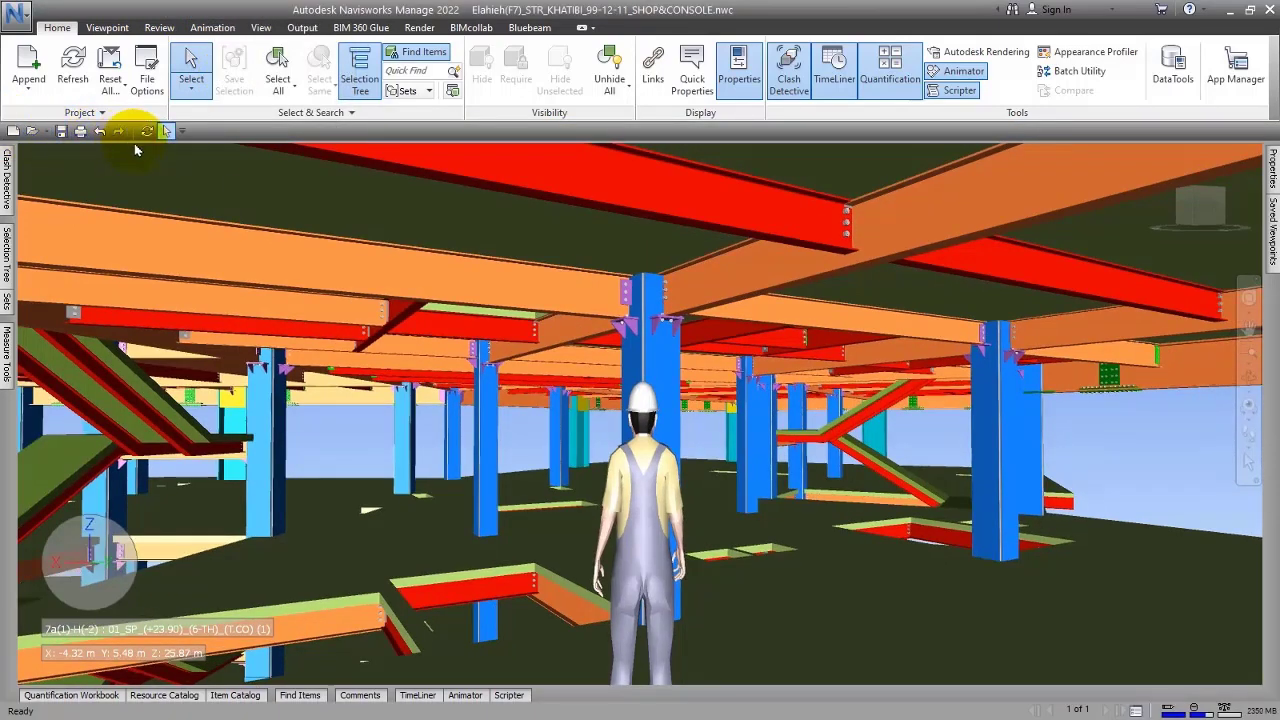
# Add the Hide command to the Quick Access Toolbar, then remove it again
pyautogui.rightClick(510, 62)
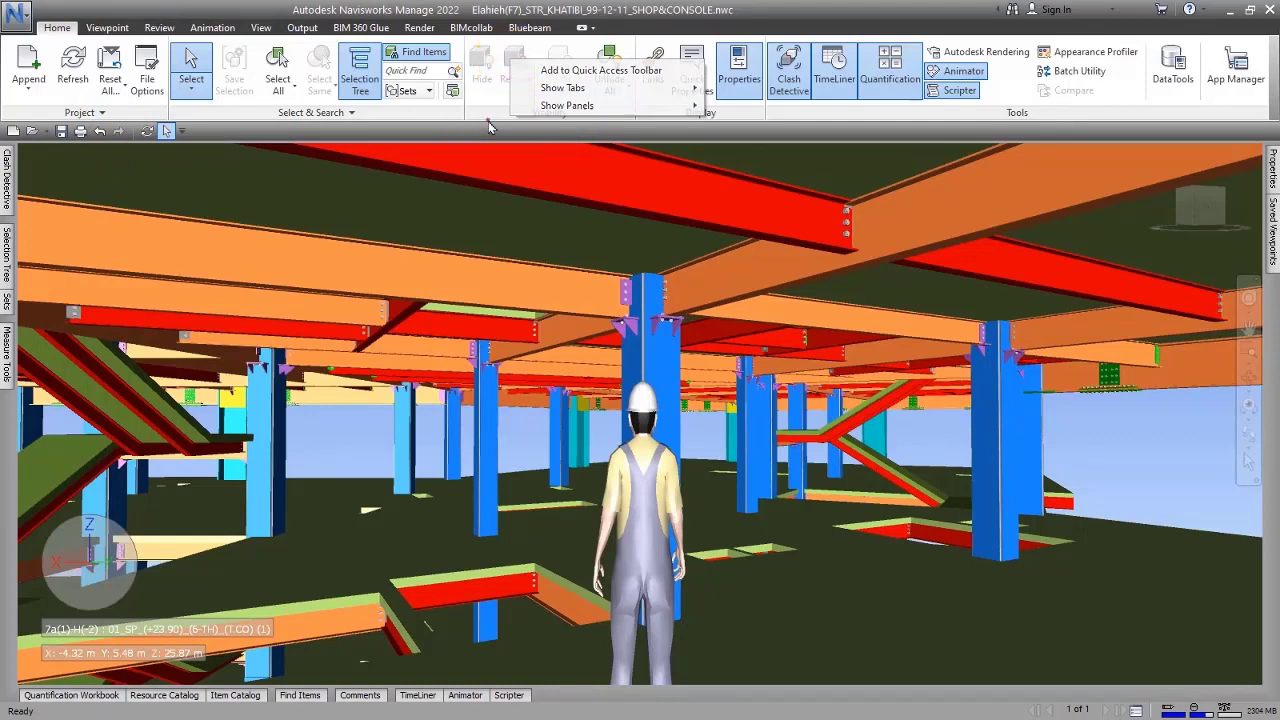
pyautogui.click(500, 91)
pyautogui.rightClick(516, 66)
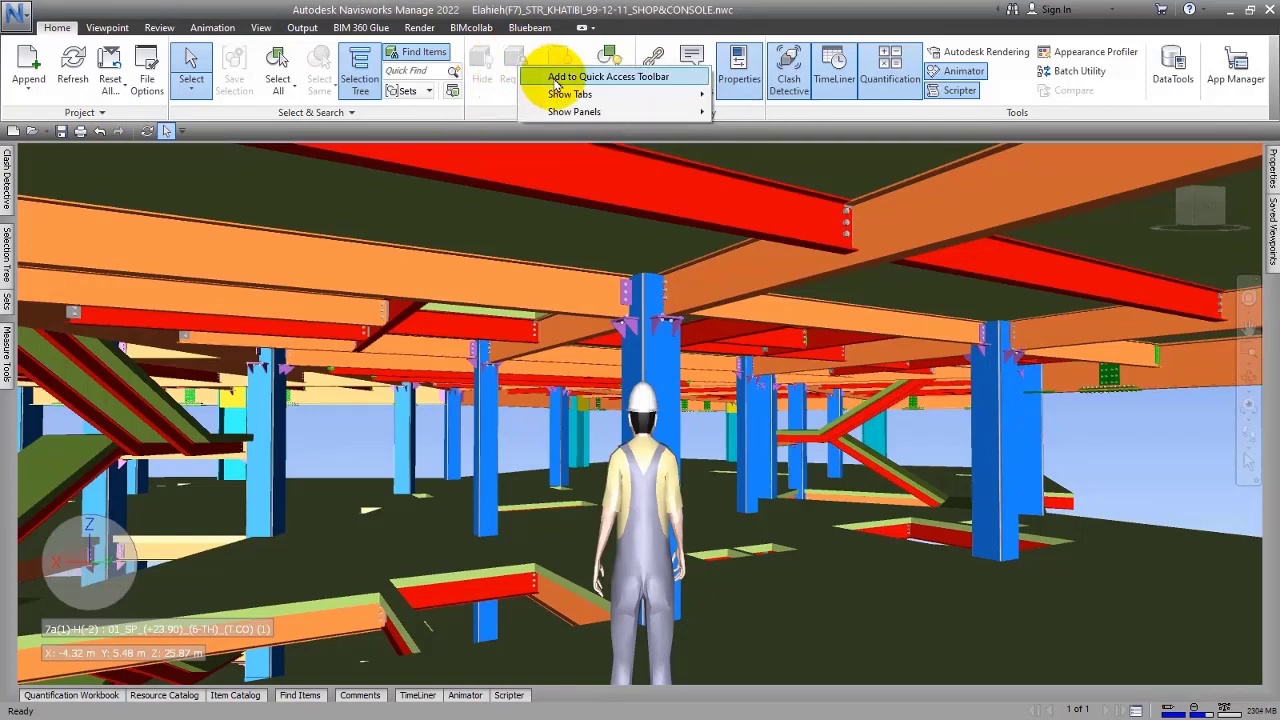
pyautogui.click(578, 80)
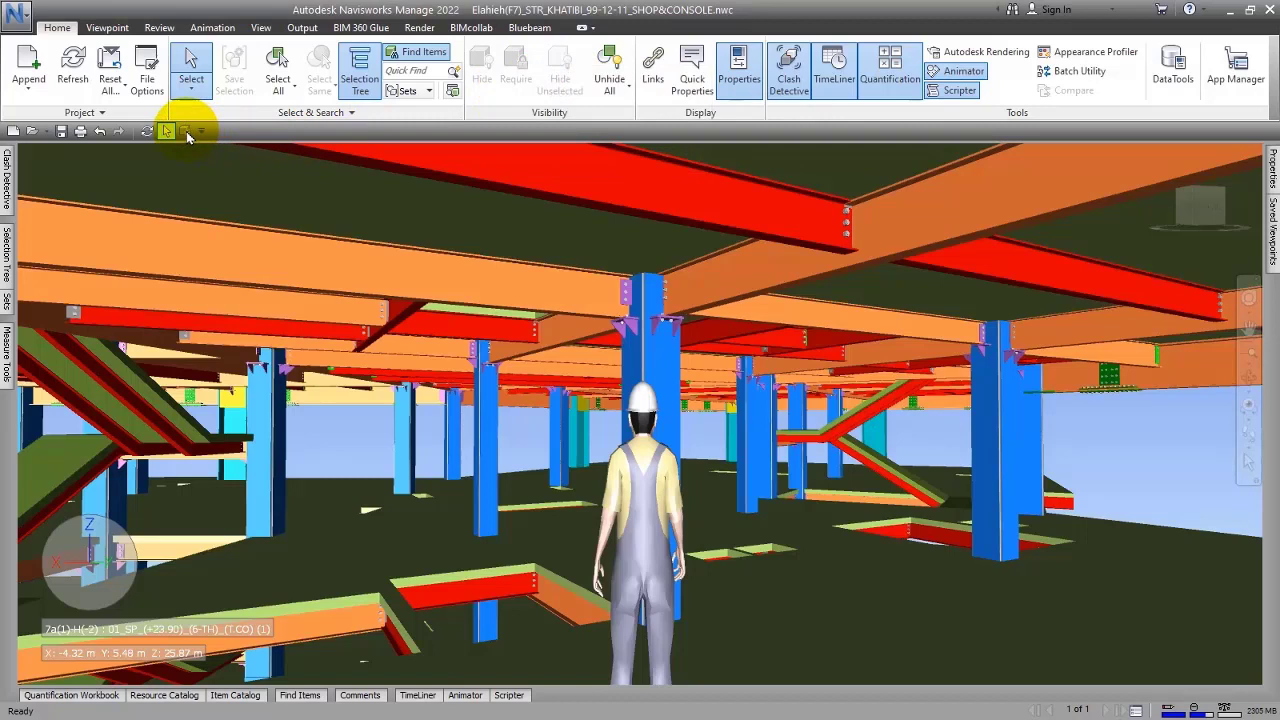
pyautogui.rightClick(185, 132)
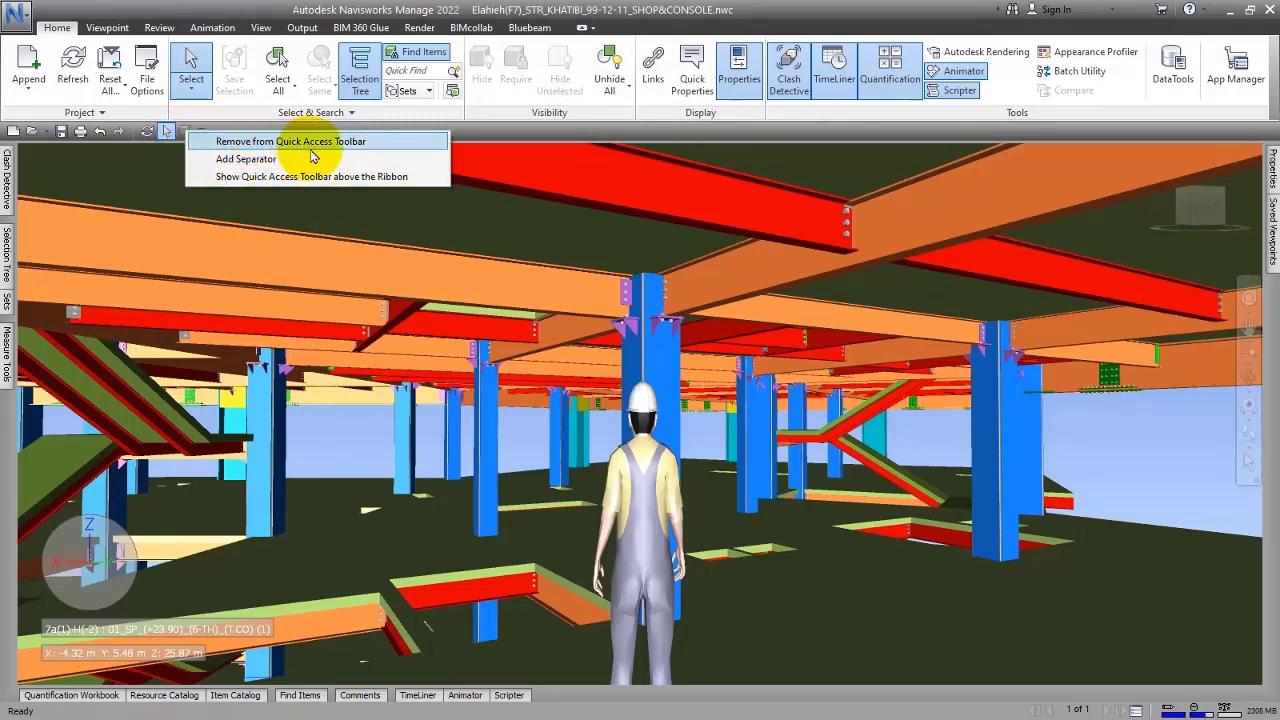
pyautogui.click(358, 141)
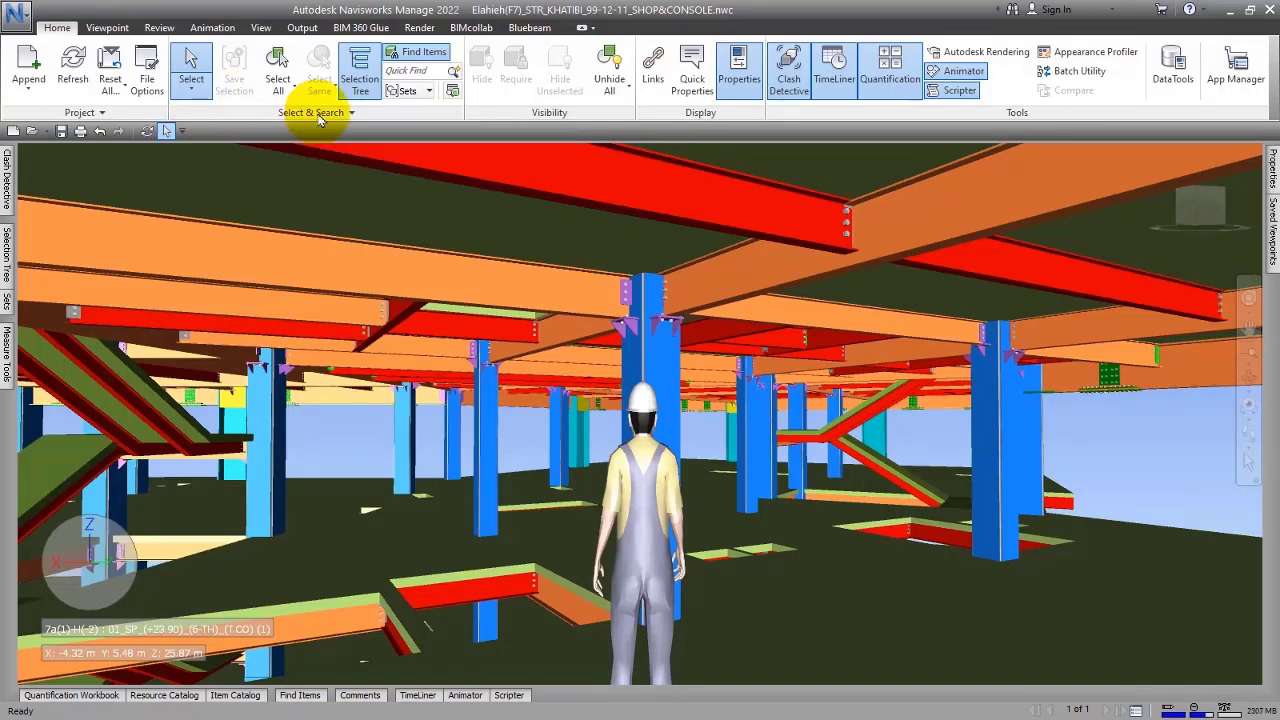
# Add Appearance Profiler and the Review tab's Draw tools to the Quick Access Toolbar
pyautogui.rightClick(1097, 56)
pyautogui.click(1045, 67)
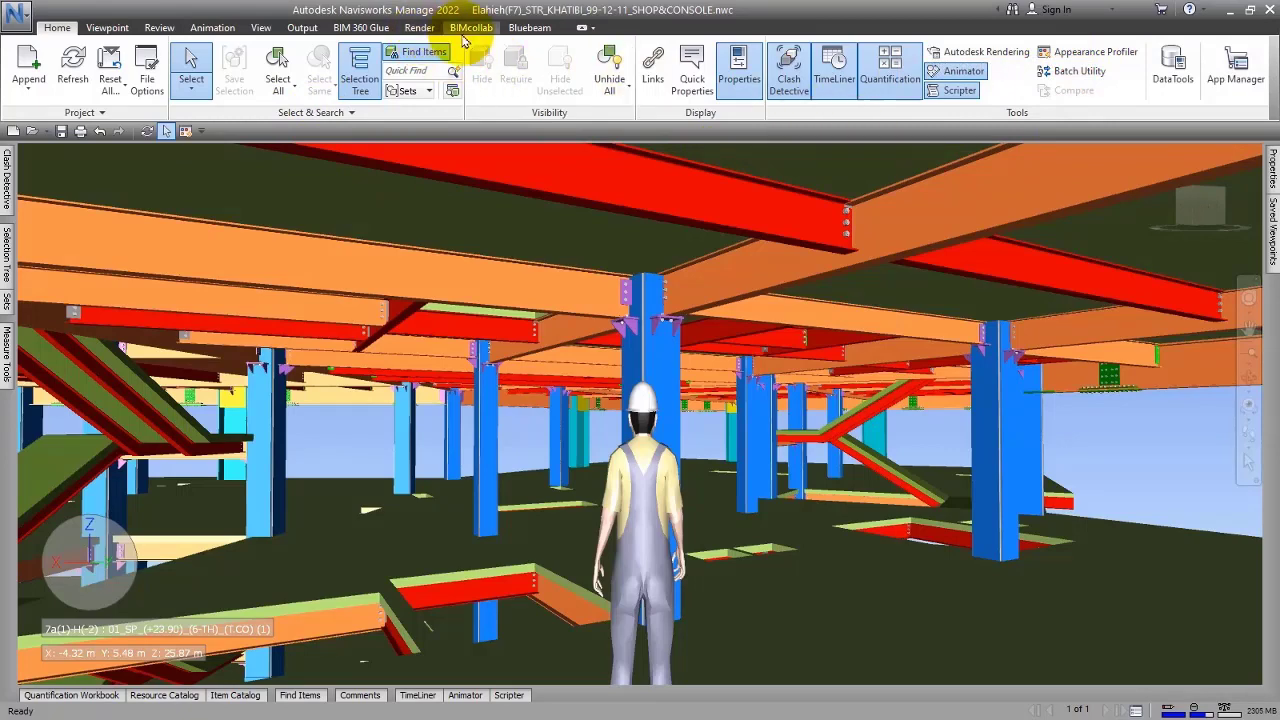
pyautogui.click(212, 28)
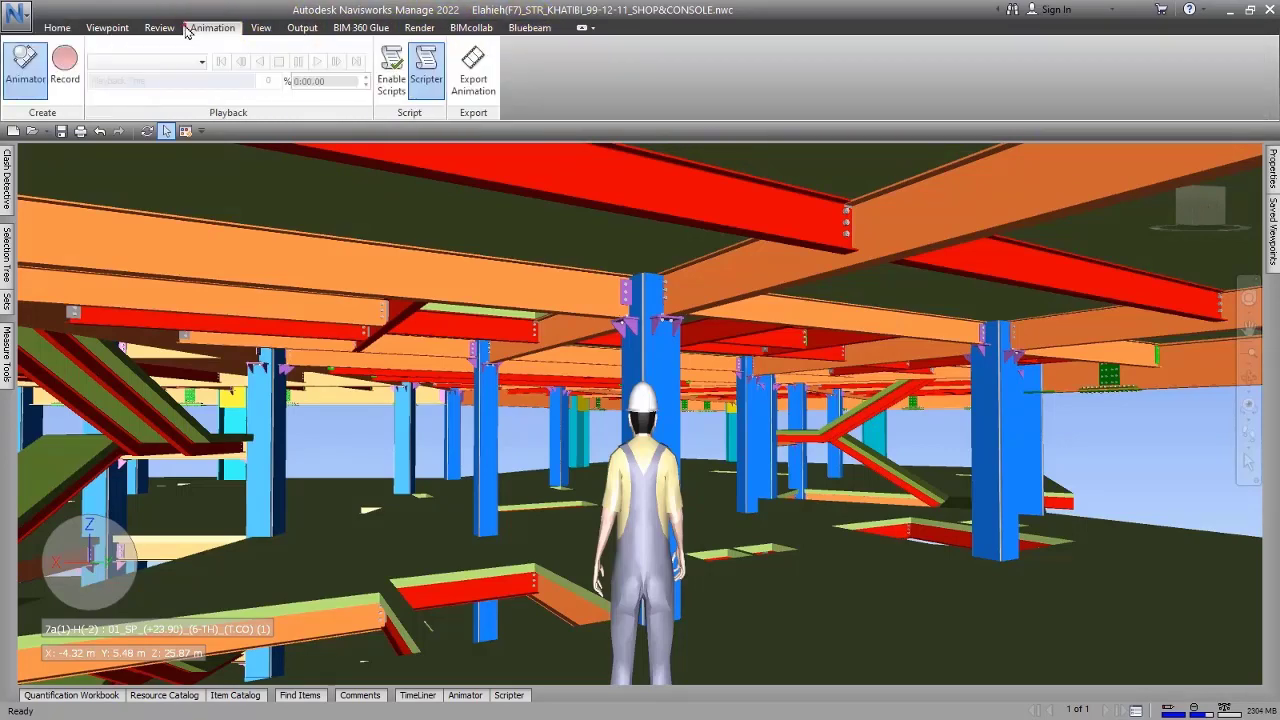
pyautogui.click(159, 28)
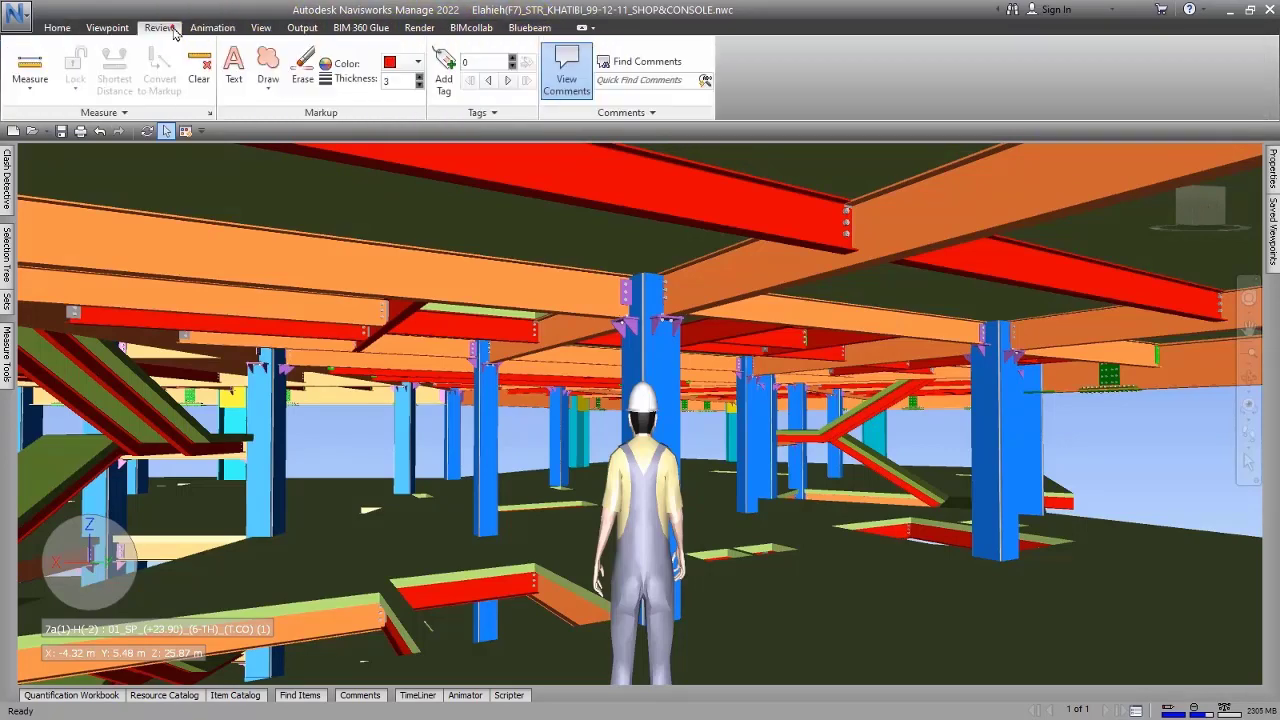
pyautogui.rightClick(272, 64)
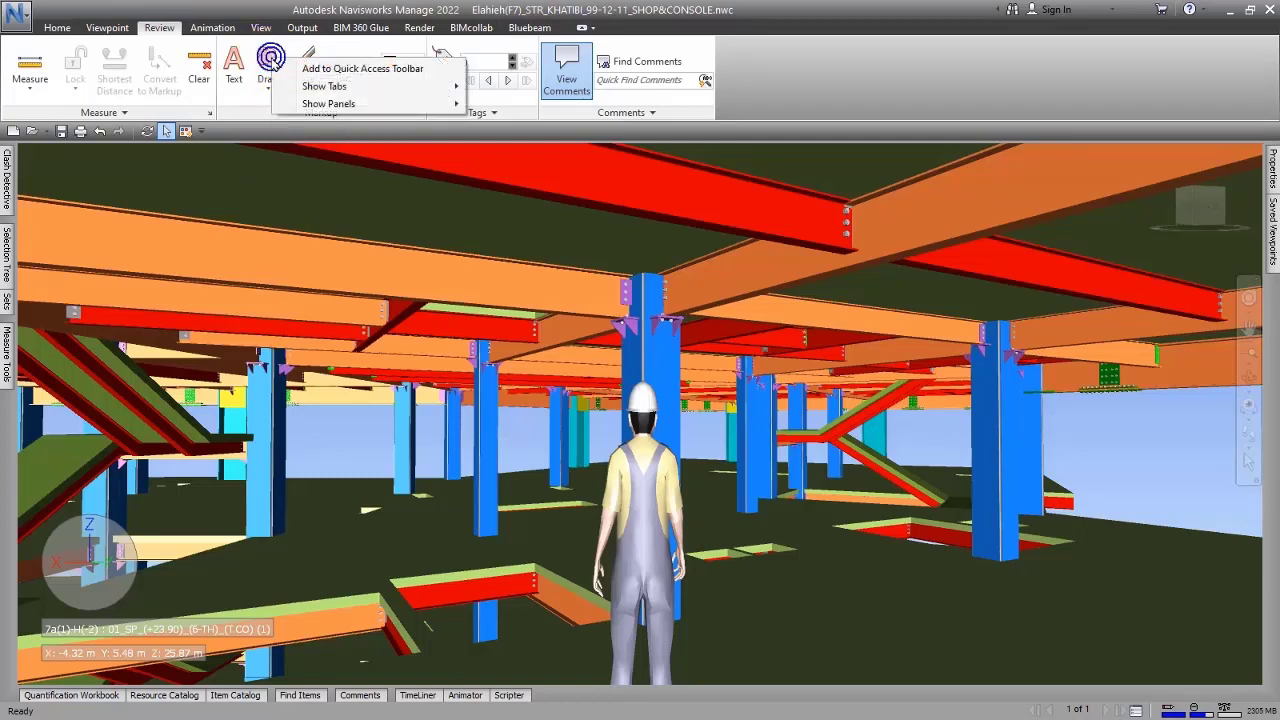
pyautogui.click(318, 72)
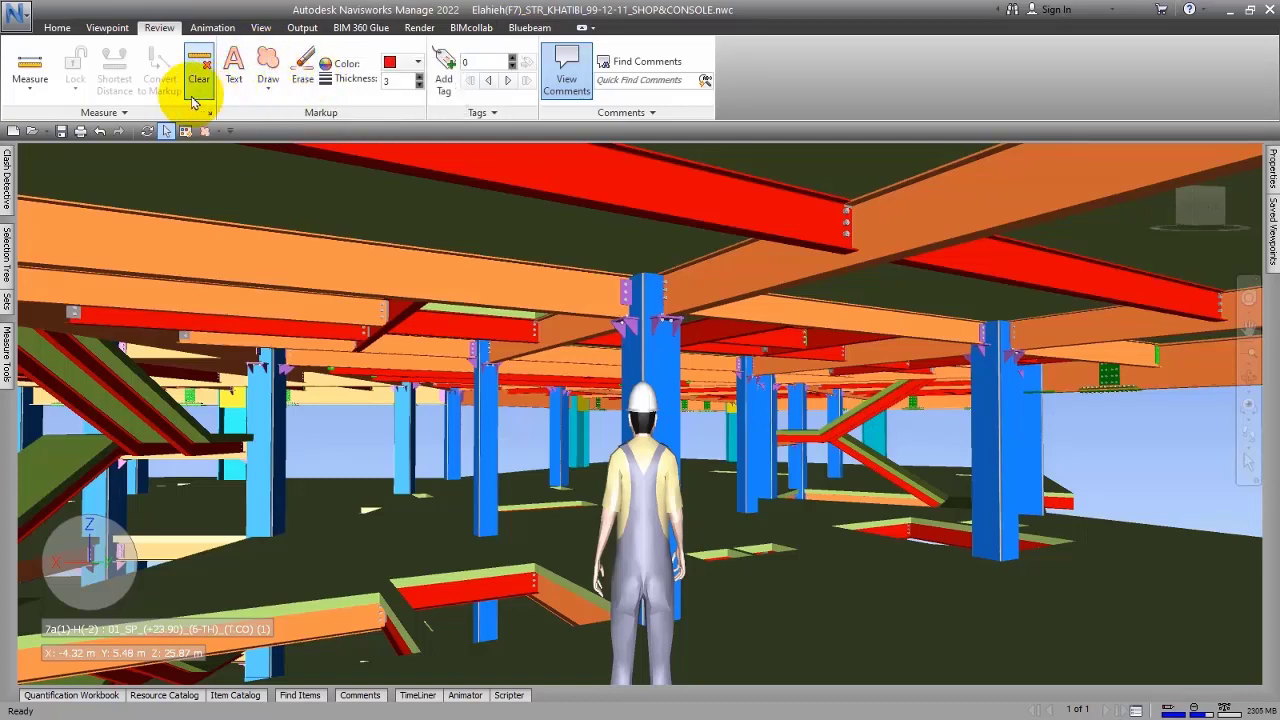
# Add Measure to the Quick Access Toolbar and try the new Measure and Draw dropdowns
pyautogui.rightClick(56, 70)
pyautogui.click(62, 78)
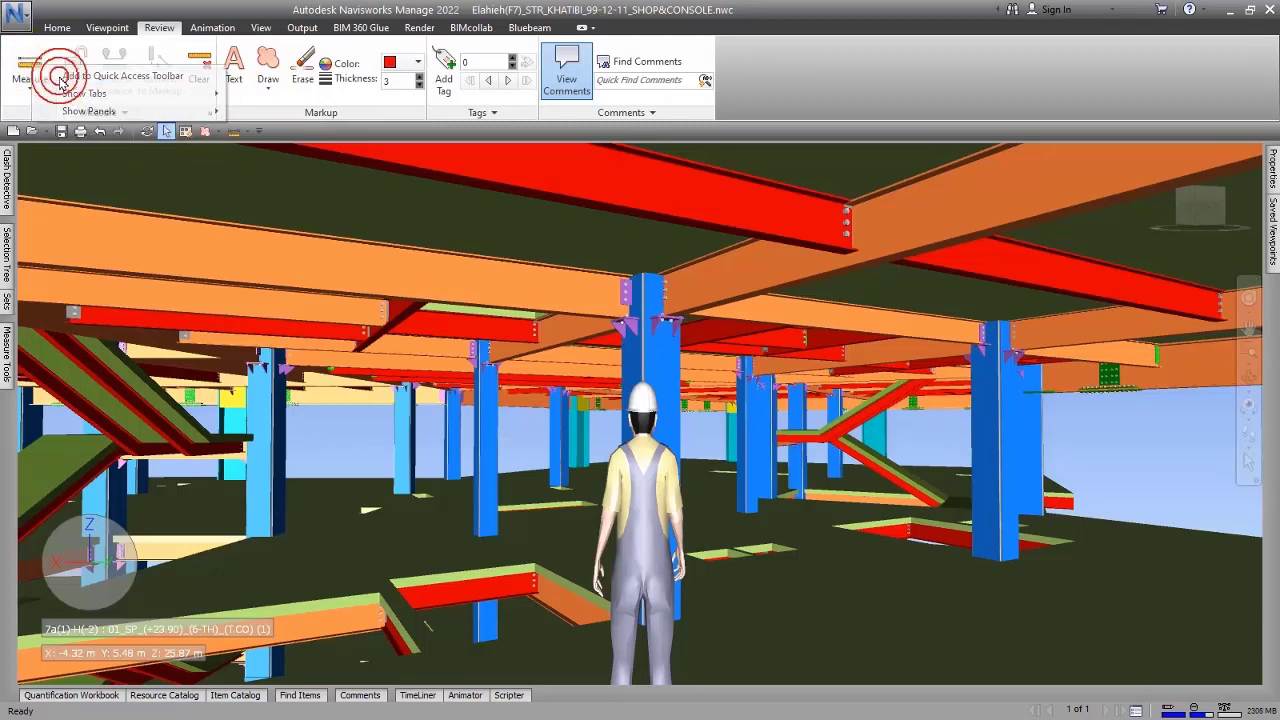
pyautogui.click(246, 134)
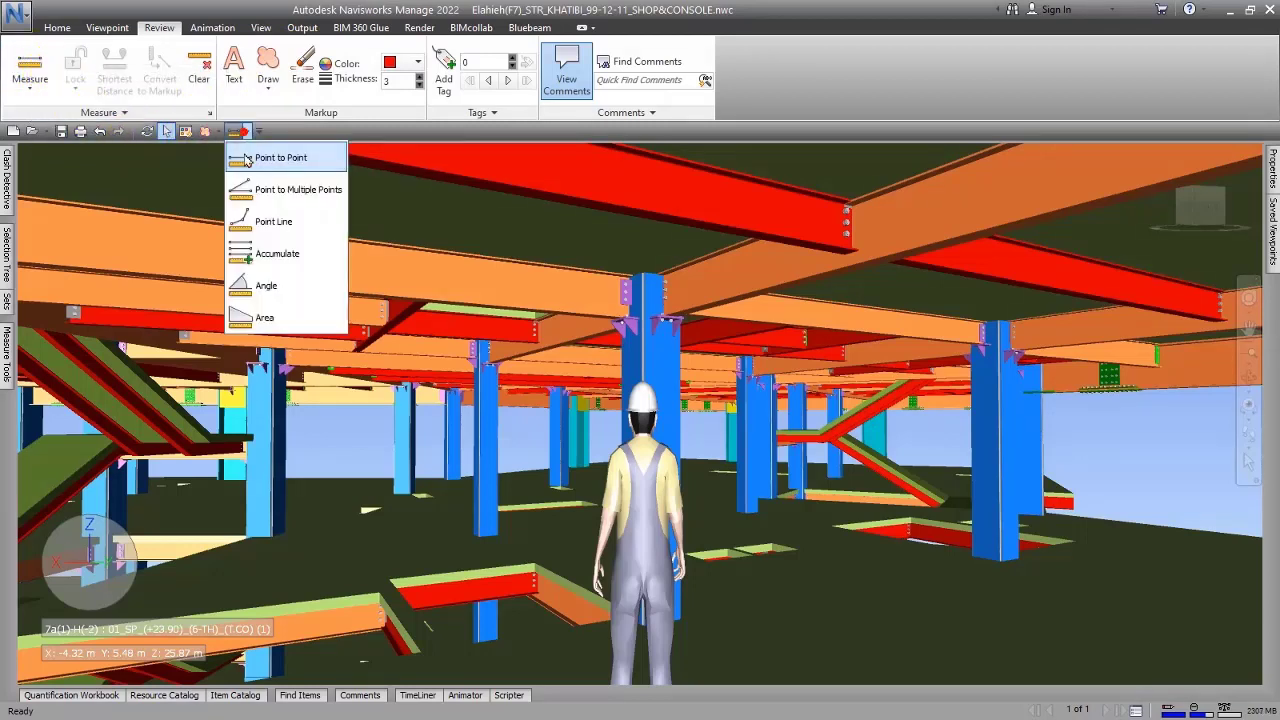
pyautogui.click(272, 123)
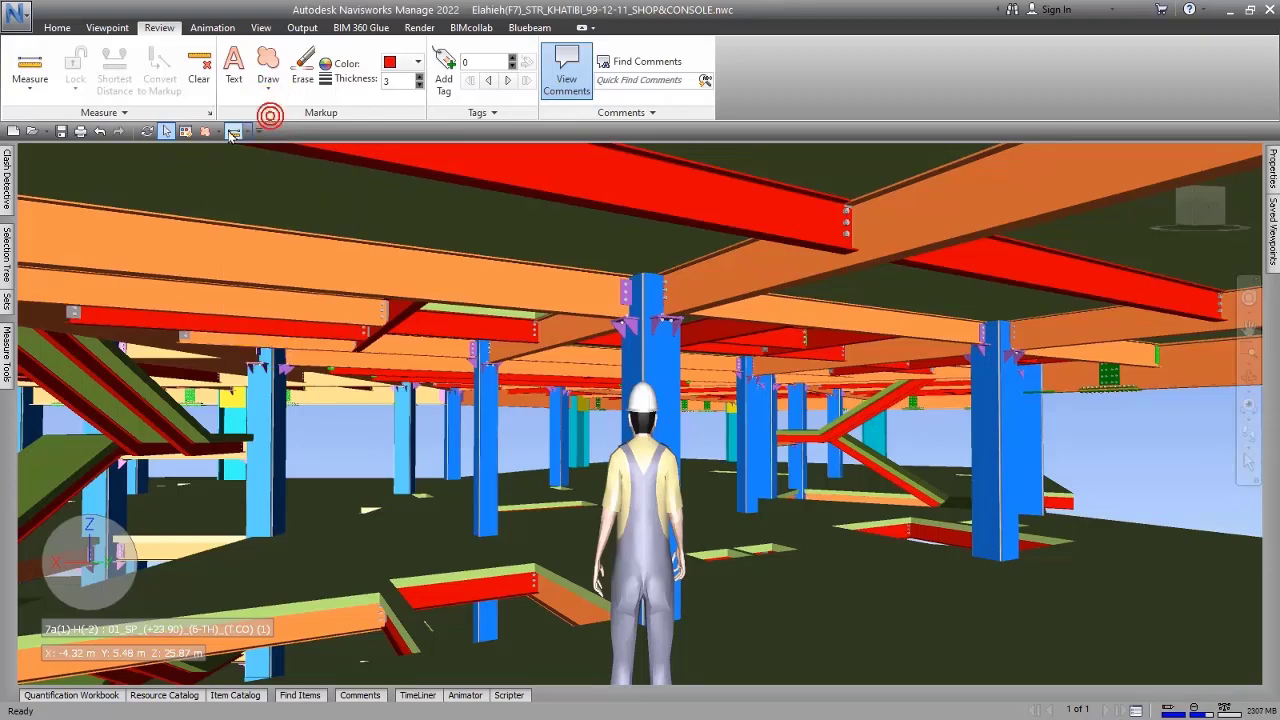
pyautogui.click(217, 131)
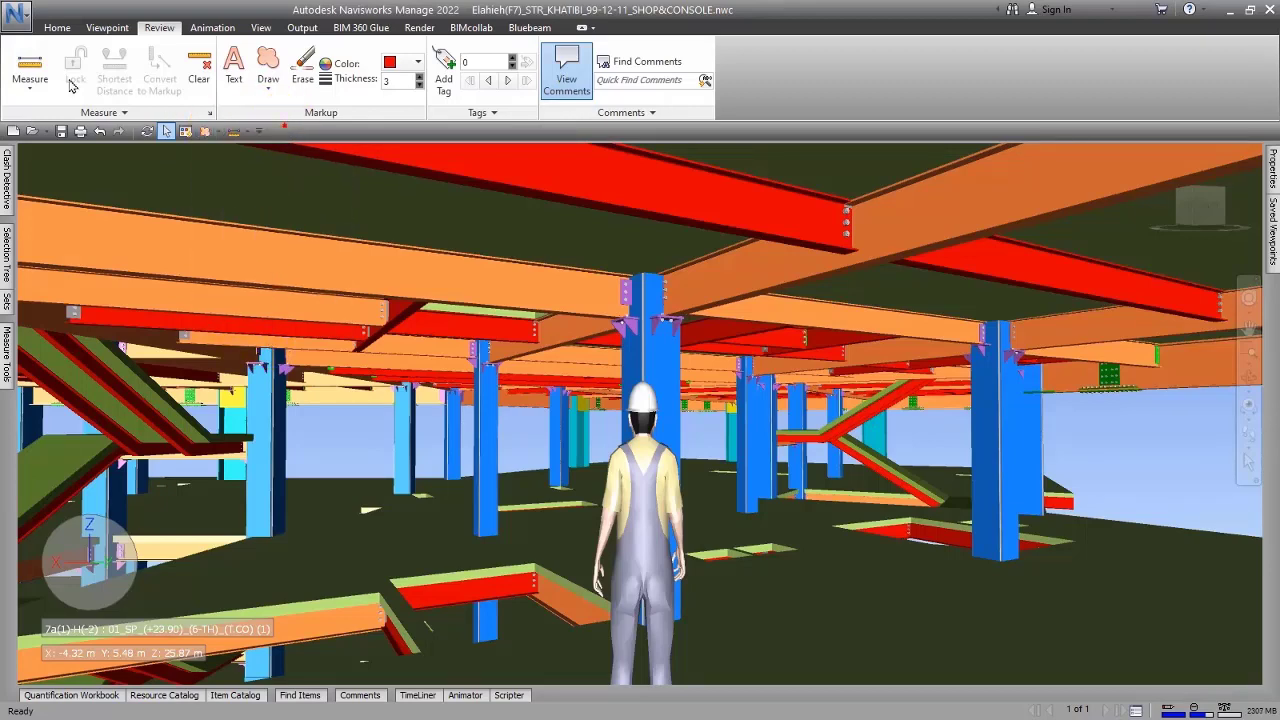
# Return to the Home tab and check the Measure, Draw and customization dropdowns
pyautogui.click(57, 27)
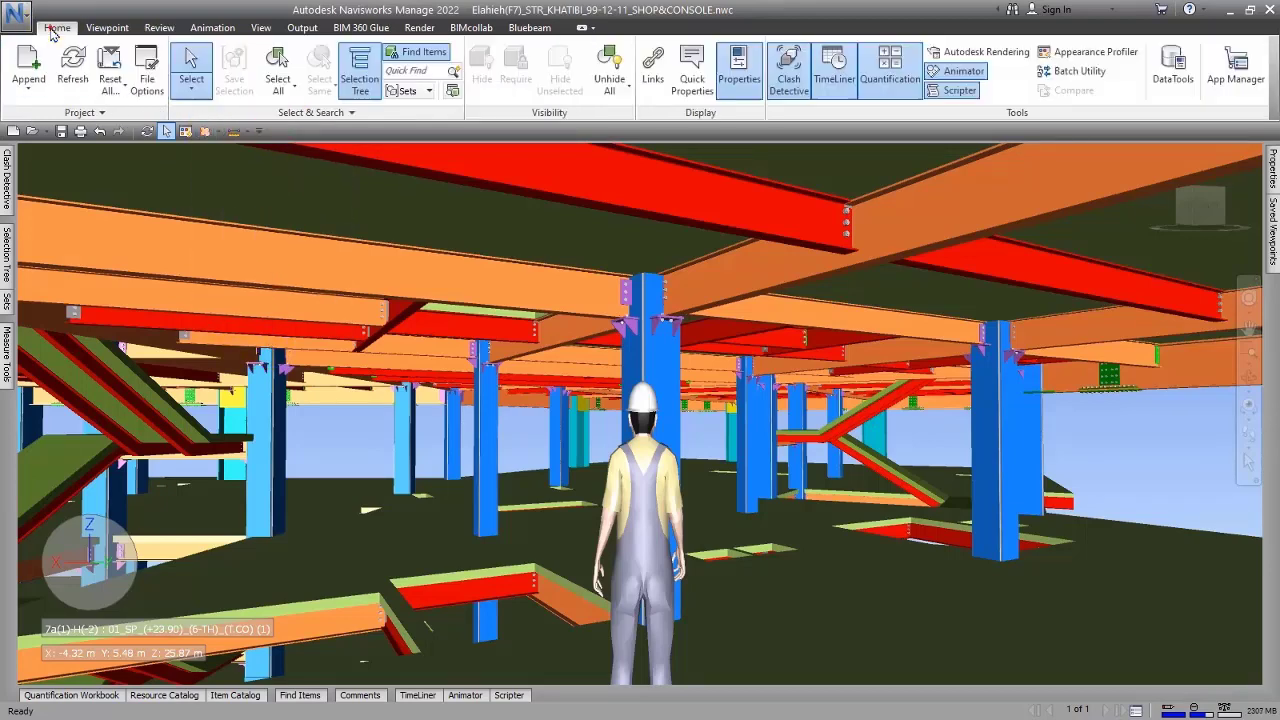
pyautogui.click(248, 134)
pyautogui.click(217, 131)
pyautogui.click(217, 131)
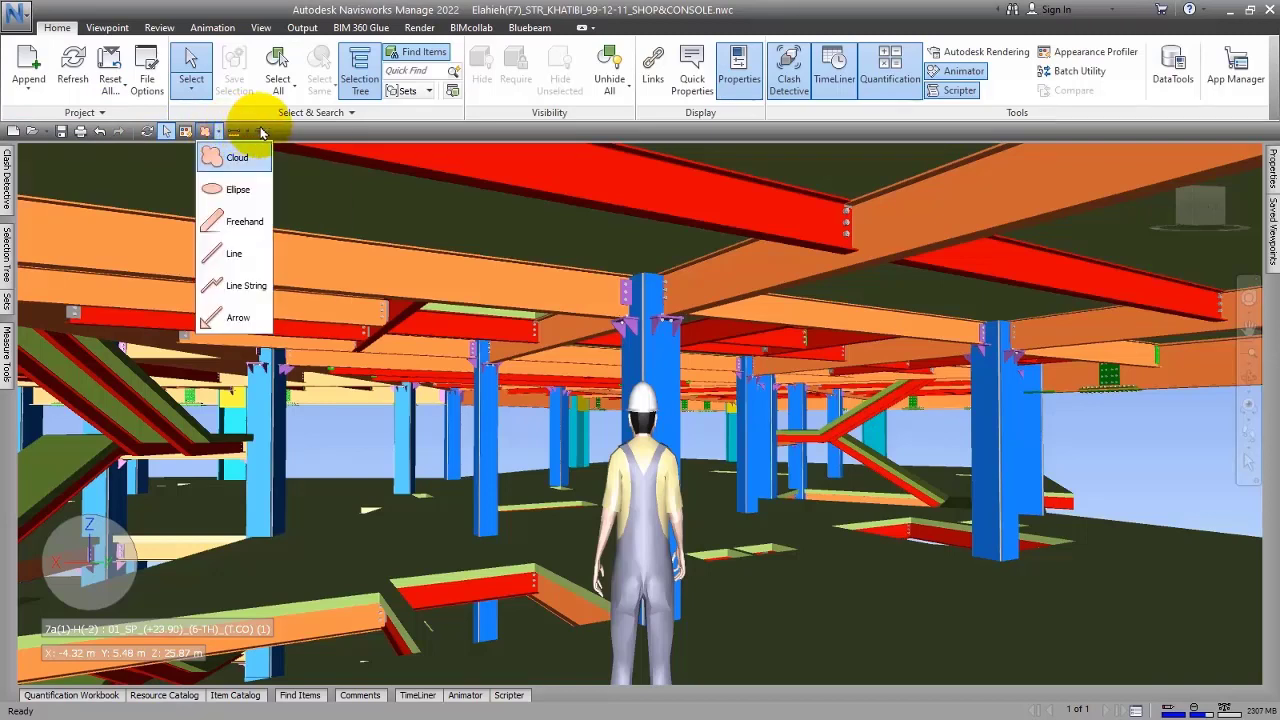
pyautogui.click(261, 132)
pyautogui.click(224, 148)
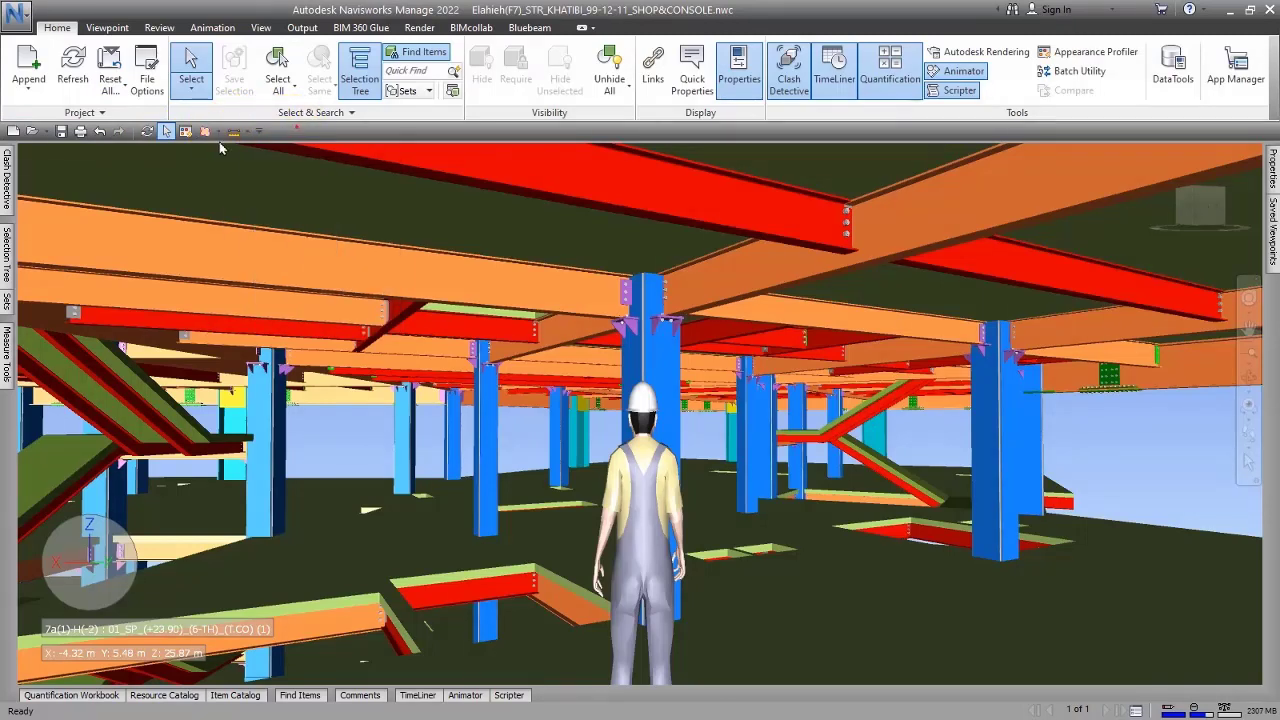
# Insert two separators between the Quick Access Toolbar shortcuts
pyautogui.rightClick(177, 132)
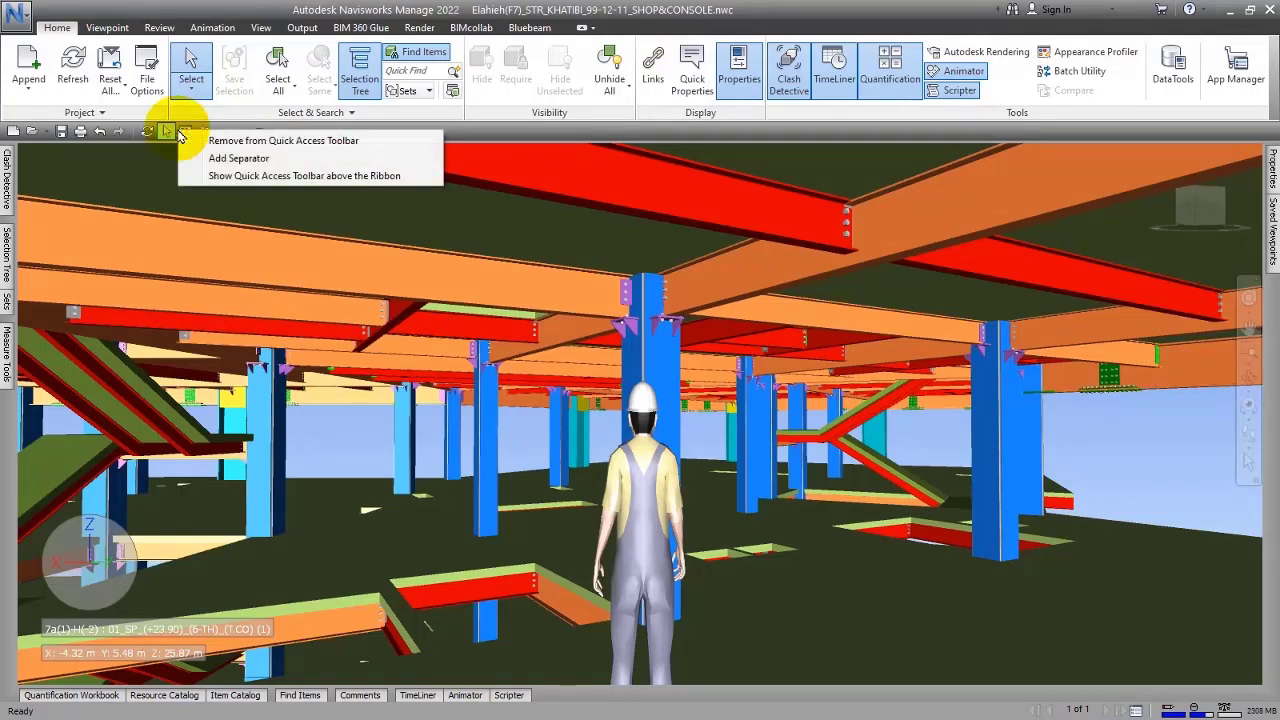
pyautogui.click(459, 133)
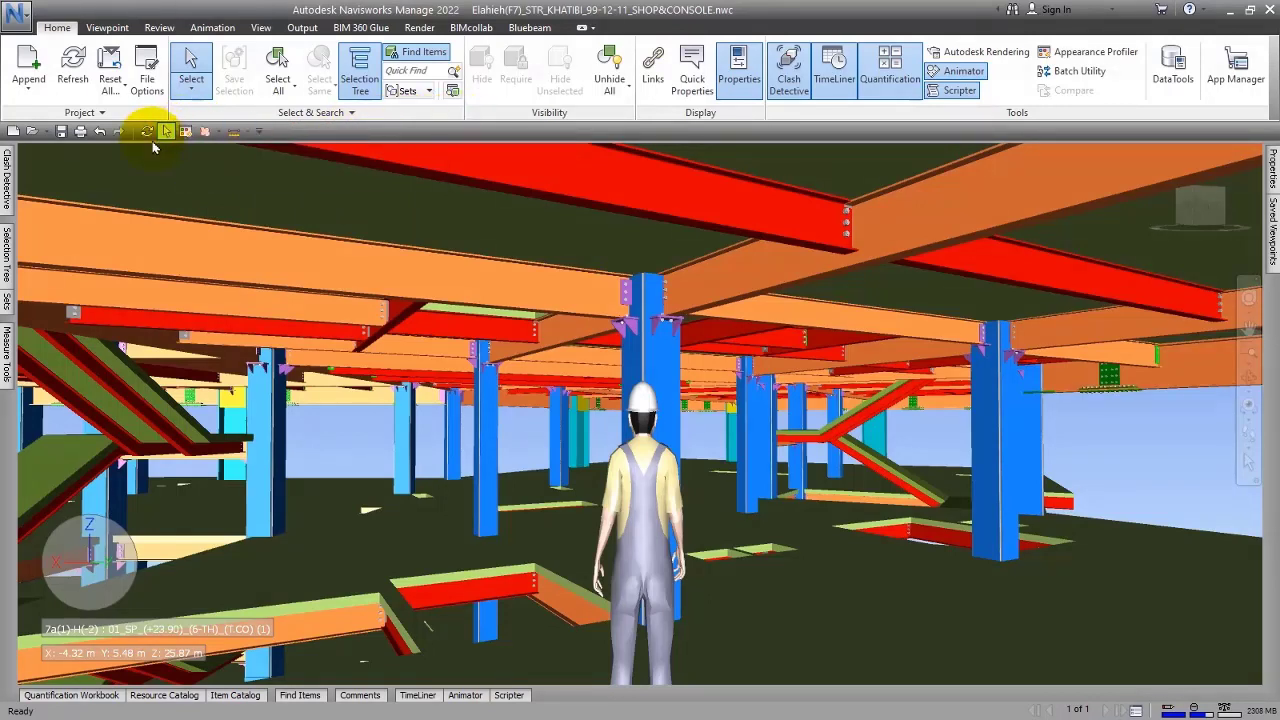
pyautogui.rightClick(176, 133)
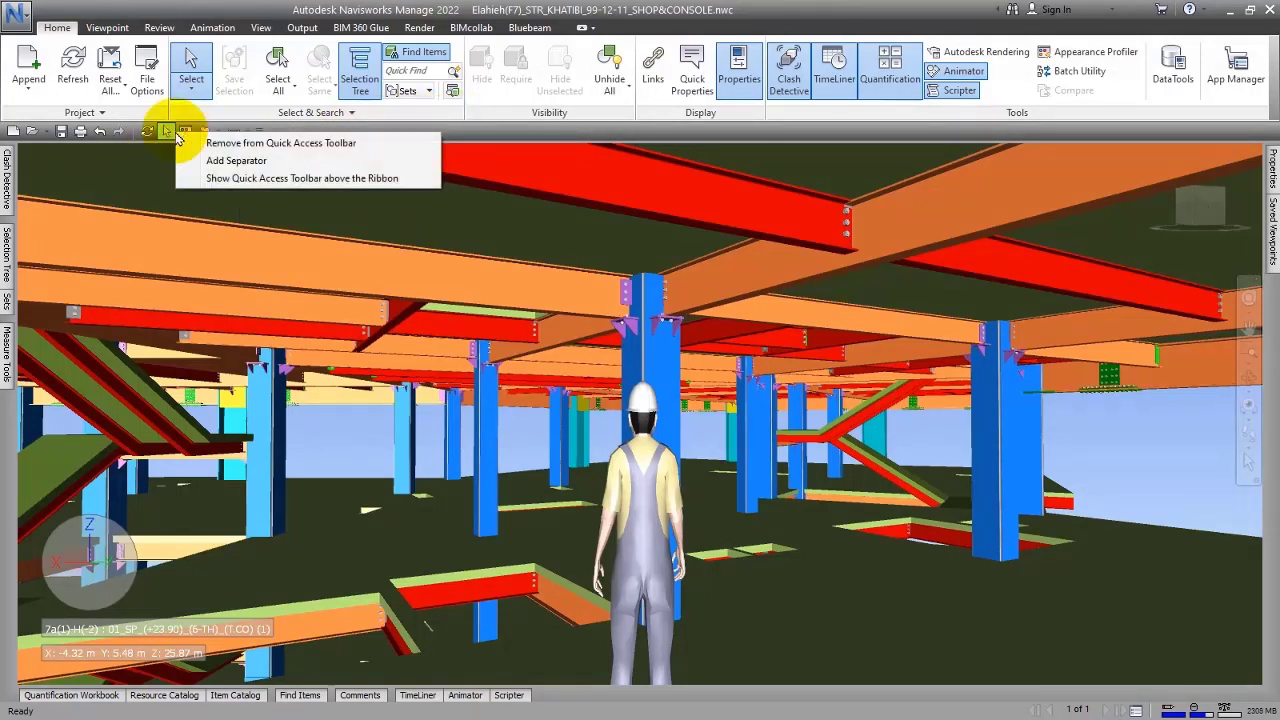
pyautogui.click(208, 164)
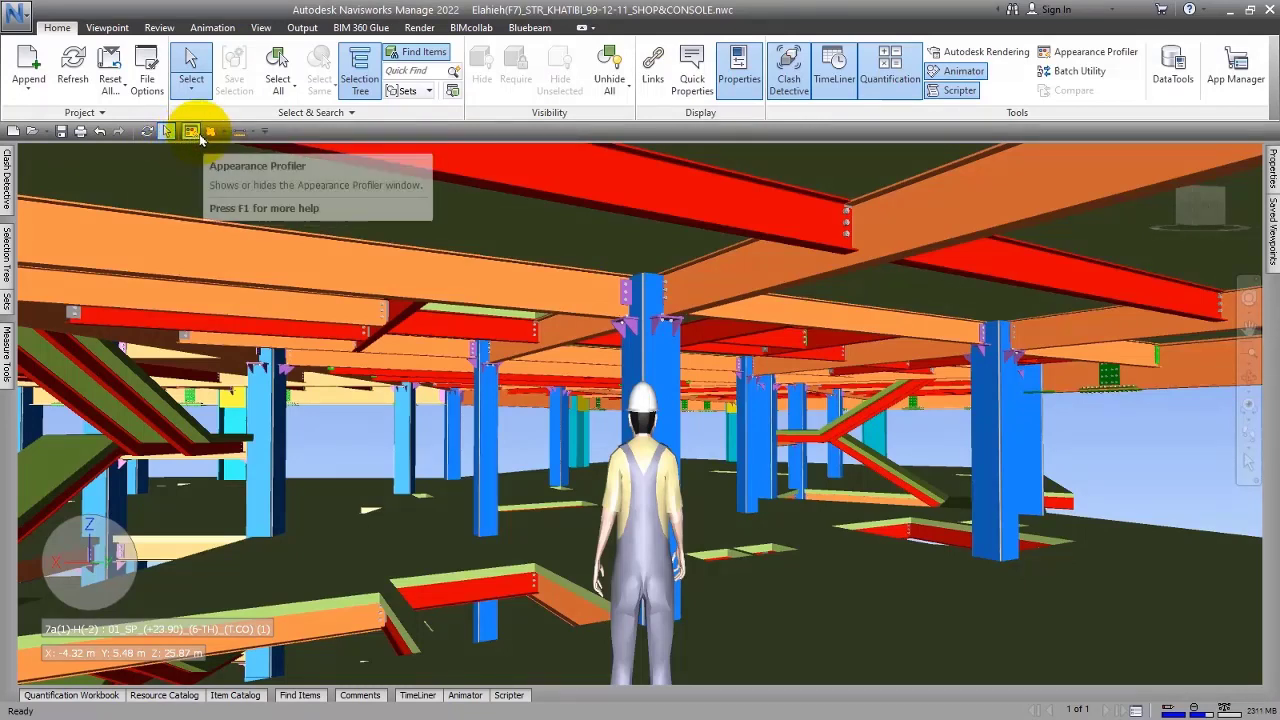
pyautogui.rightClick(200, 138)
pyautogui.click(215, 162)
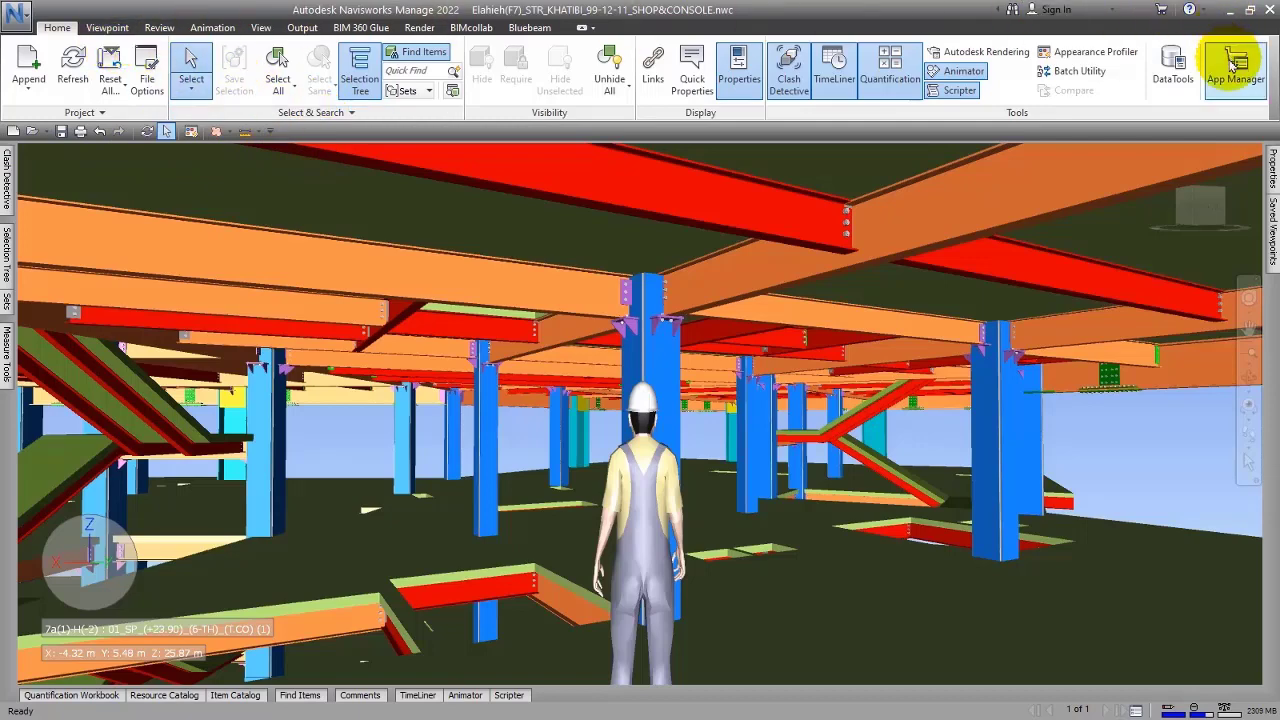
pyautogui.click(100, 32)
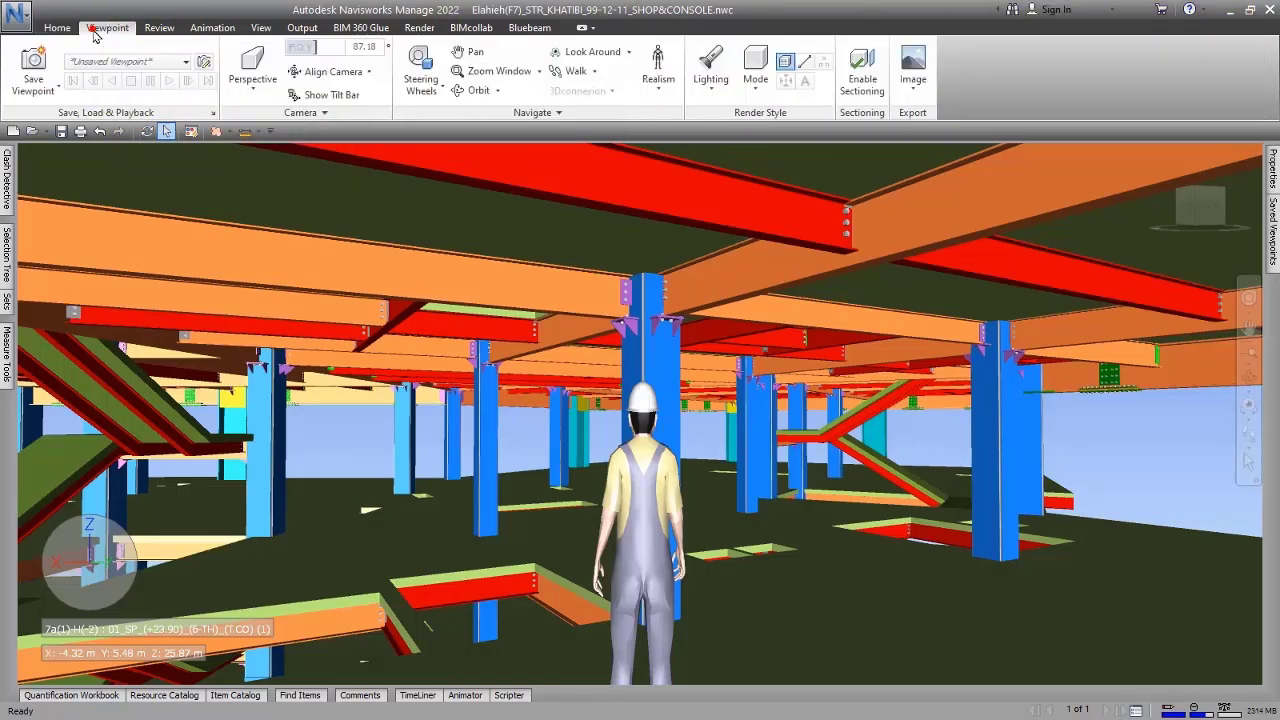
pyautogui.click(161, 34)
pyautogui.click(57, 28)
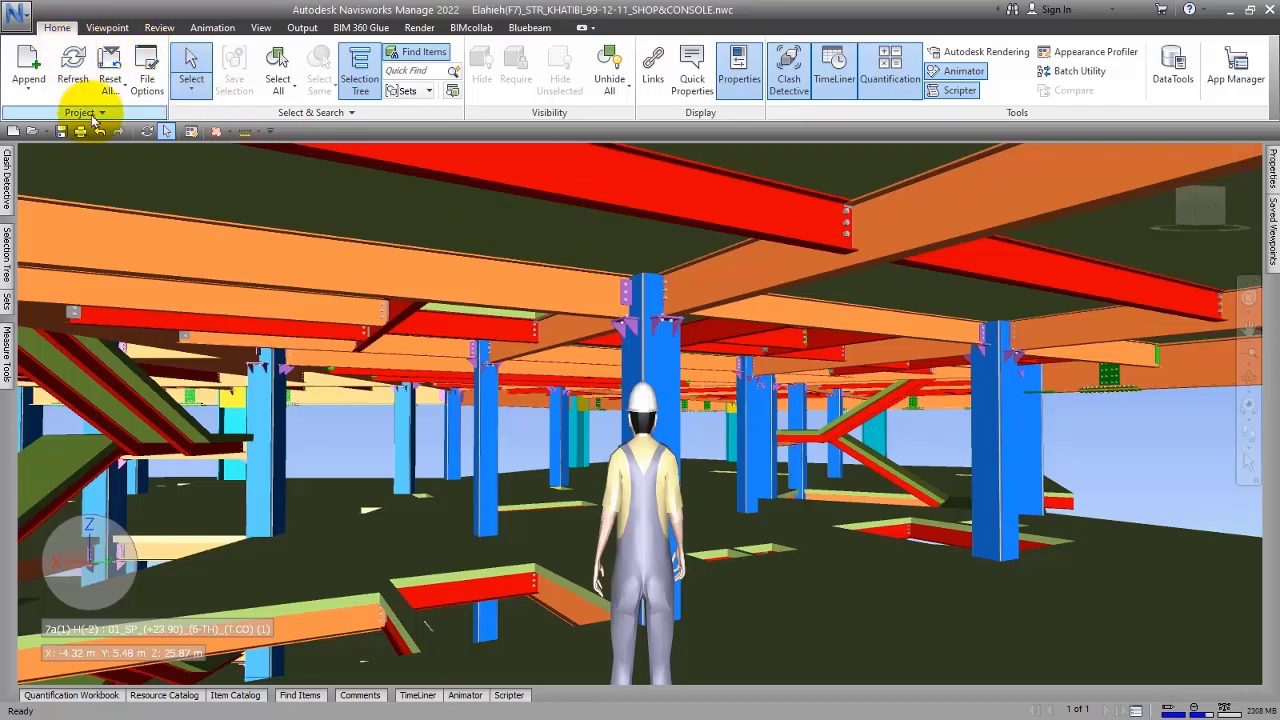
pyautogui.click(31, 88)
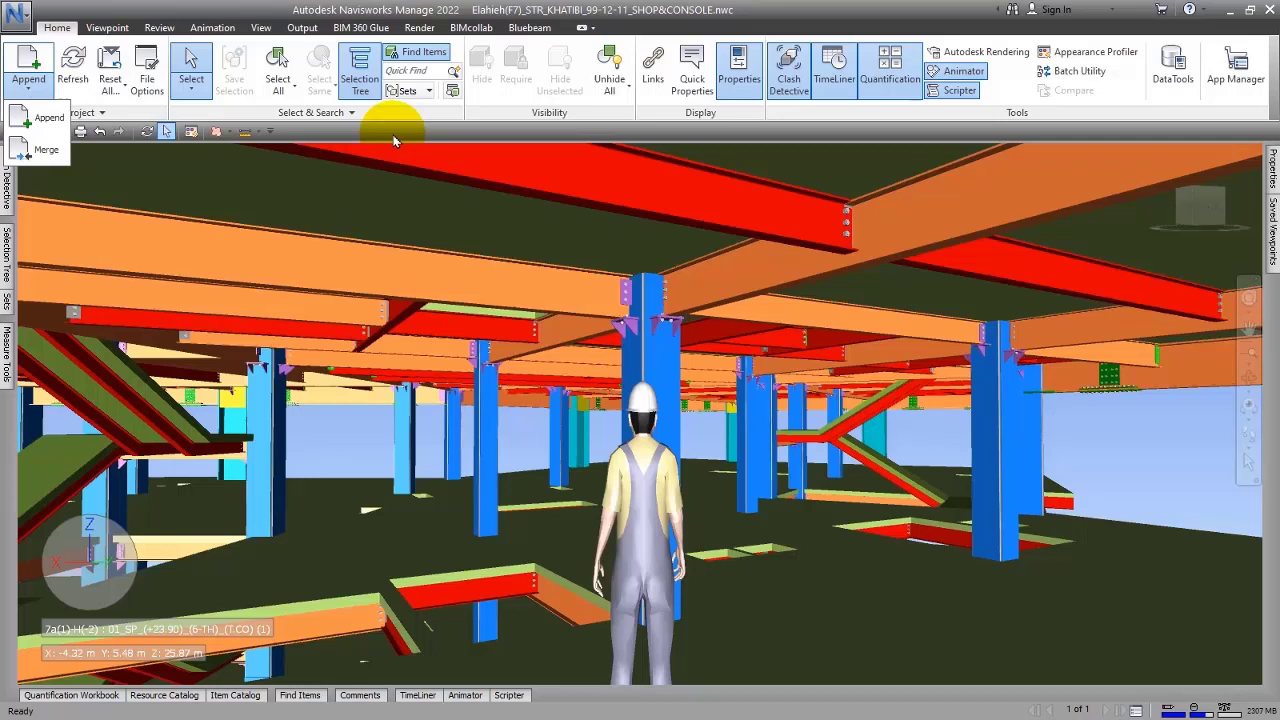
pyautogui.click(230, 114)
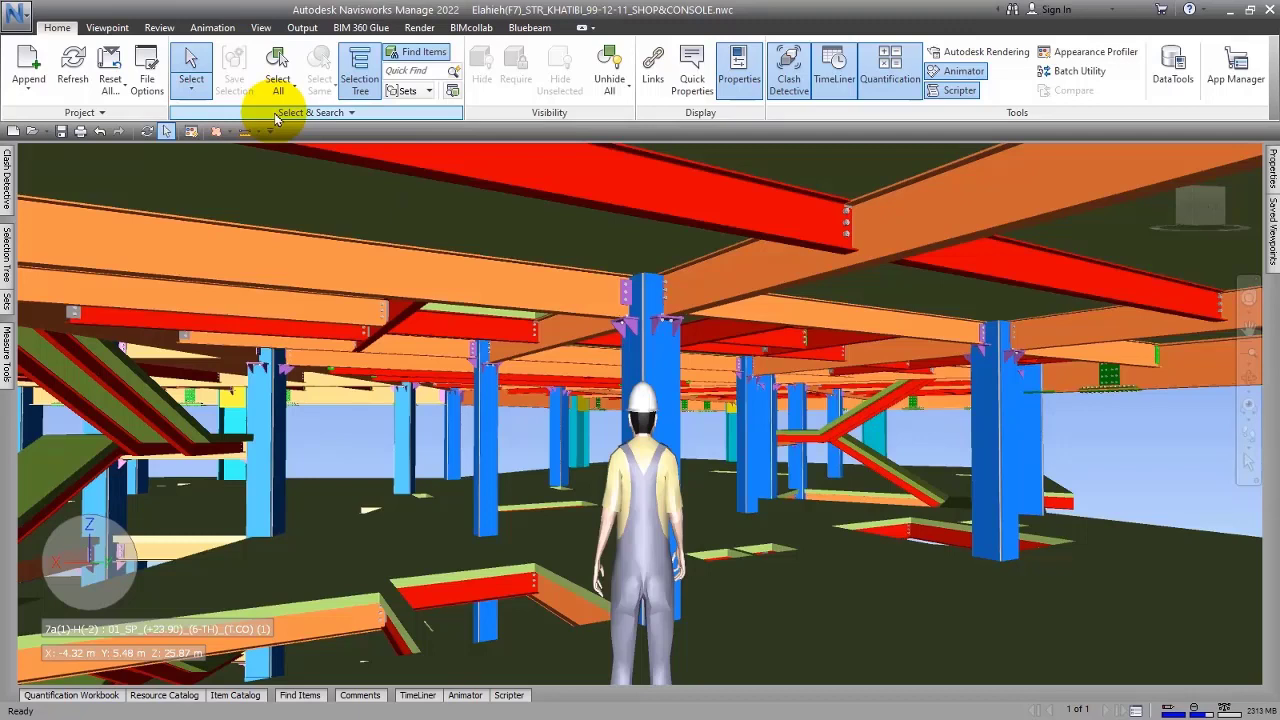
# Rotate the tower with the ViewCube, return to Home, then view it from the Front
pyautogui.click(1184, 207)
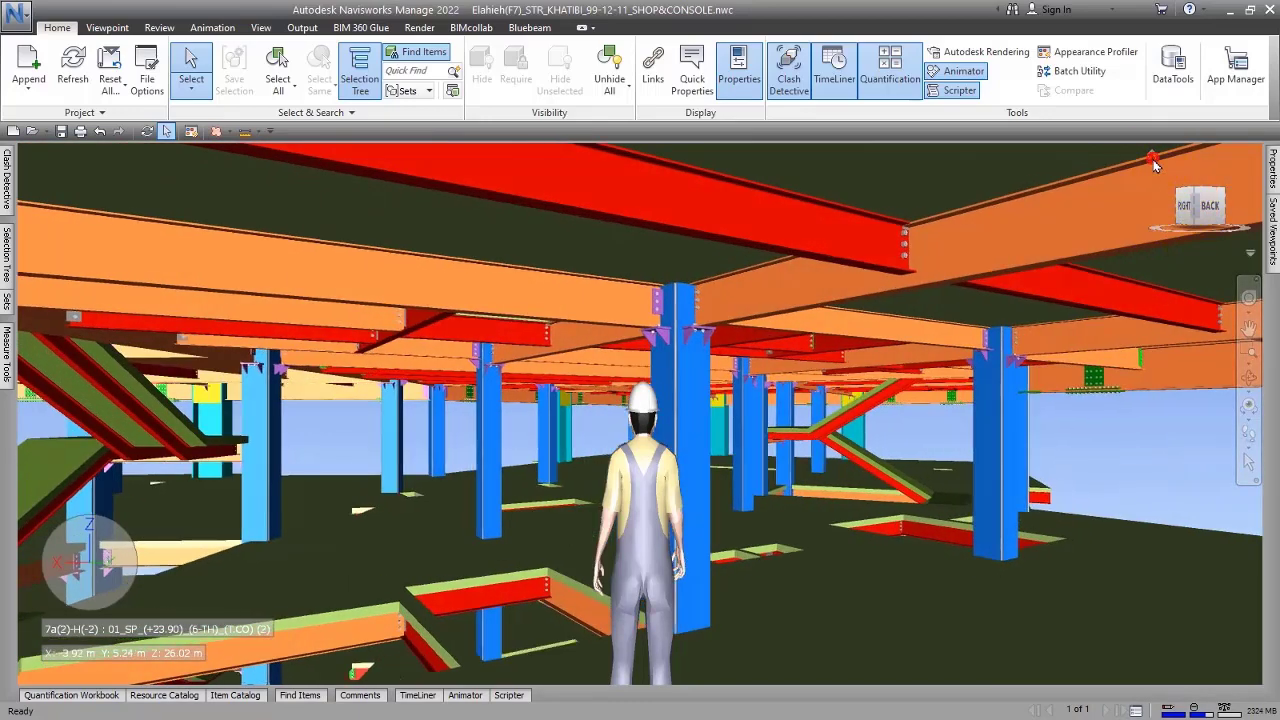
pyautogui.click(1153, 161)
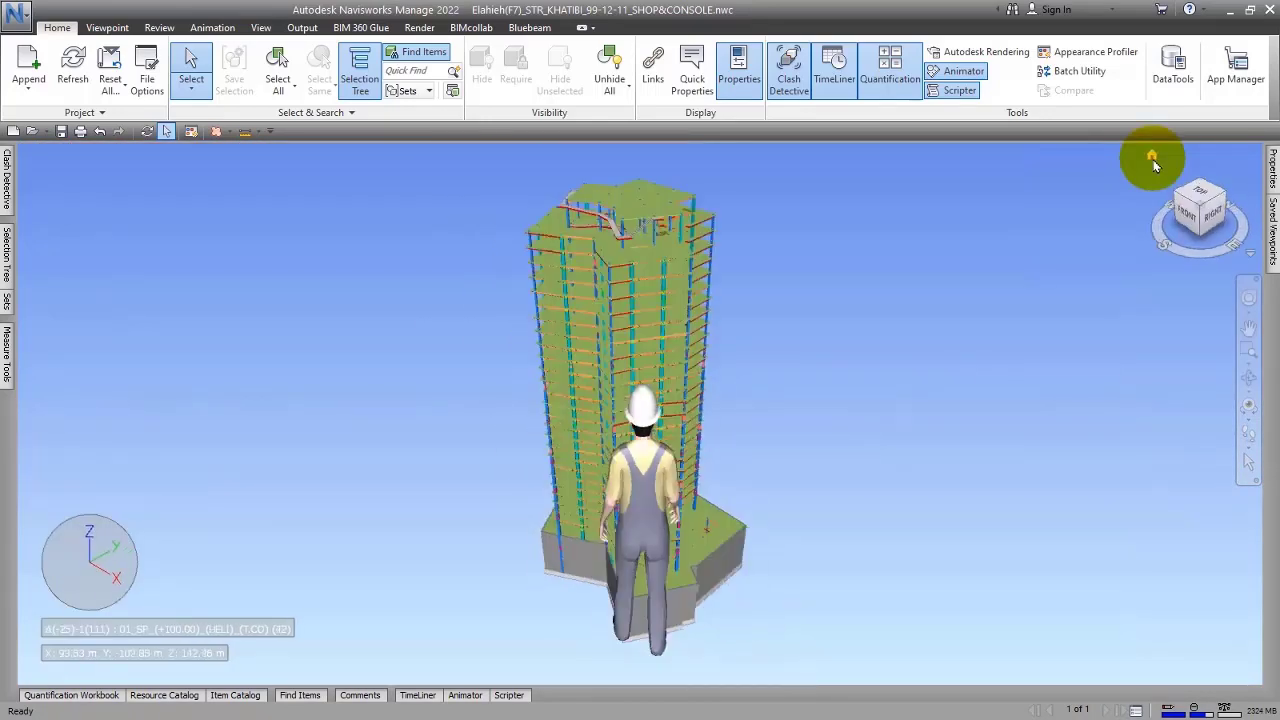
pyautogui.click(1191, 216)
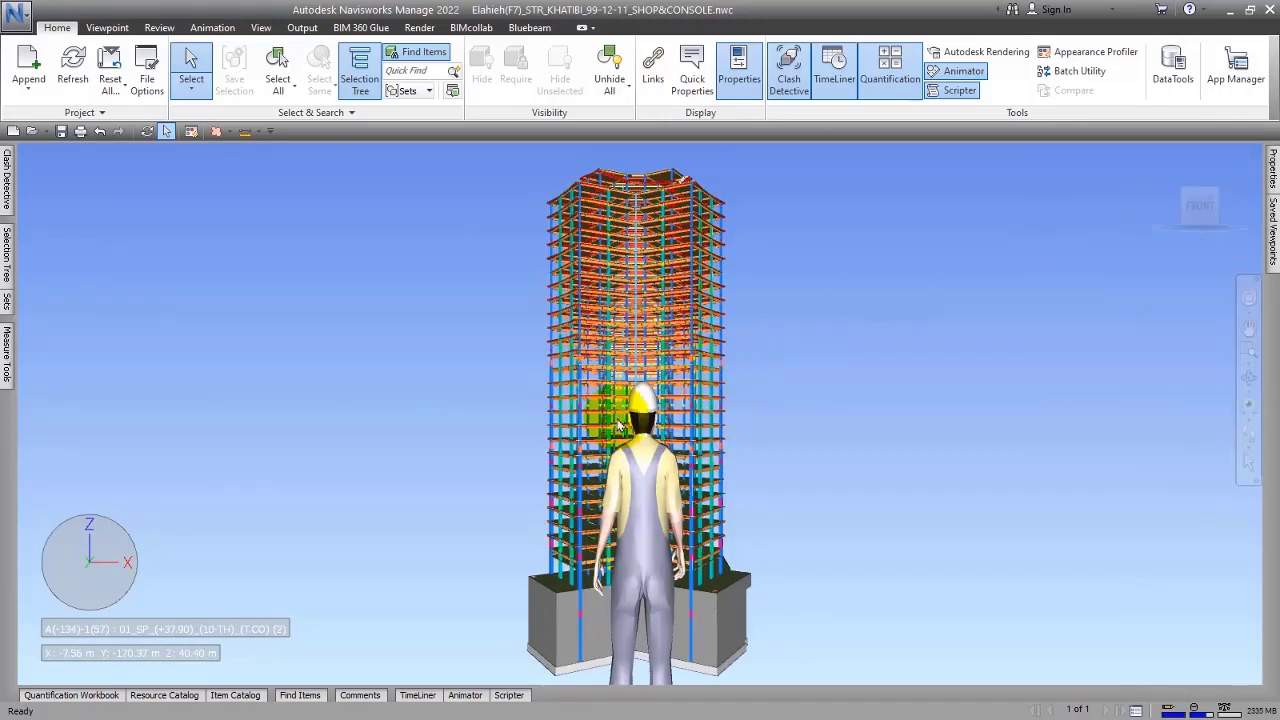
# Select an upper-floor steel member, fly in close to it, then clear the selection
pyautogui.click(612, 395)
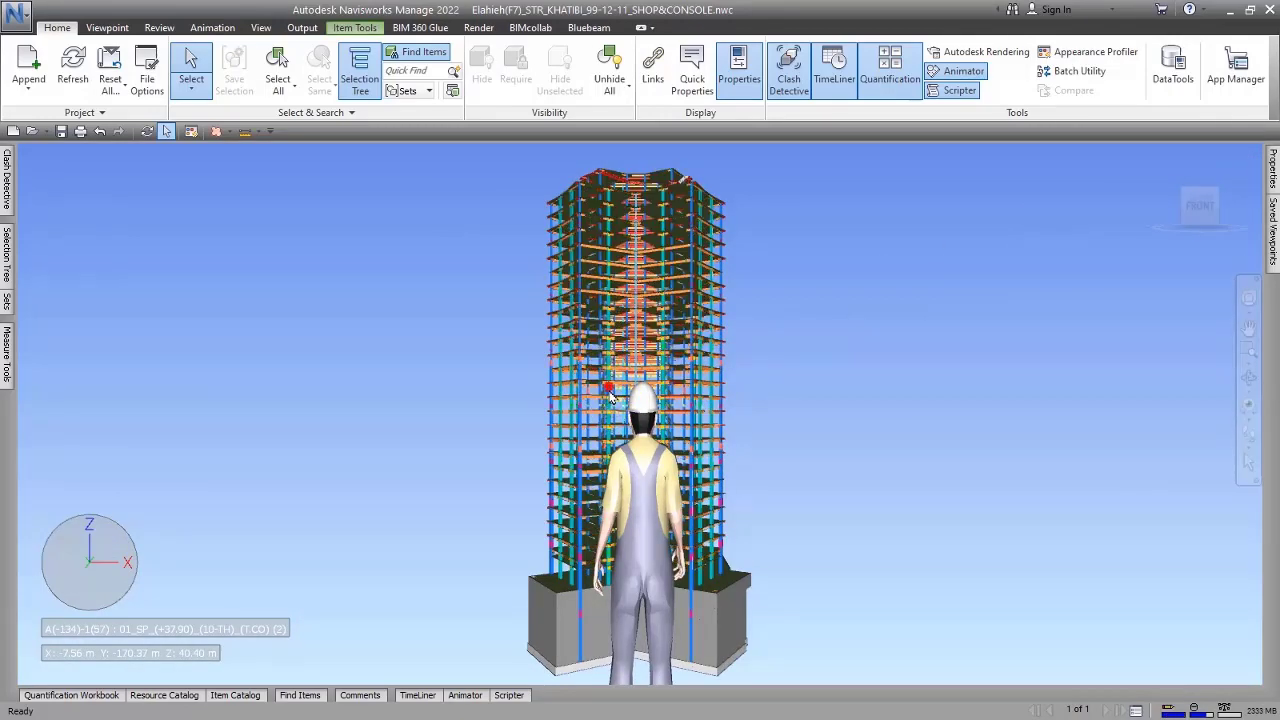
pyautogui.click(1198, 208)
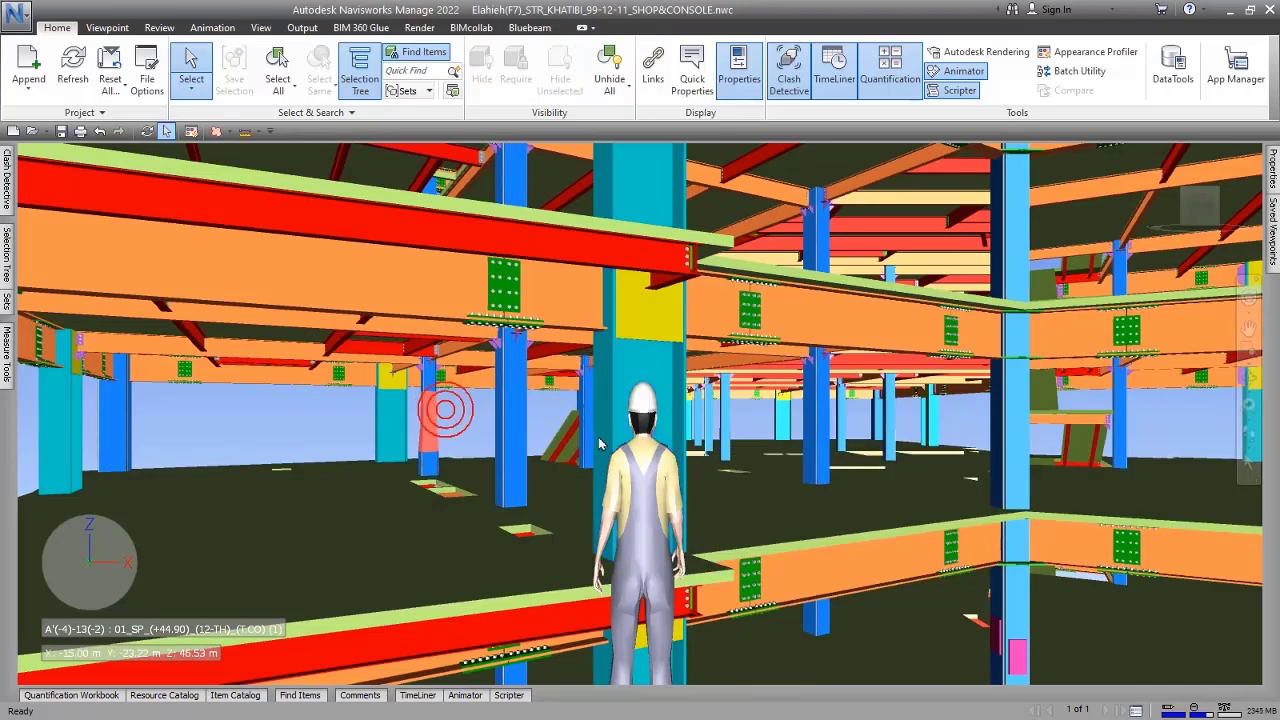
pyautogui.click(545, 418)
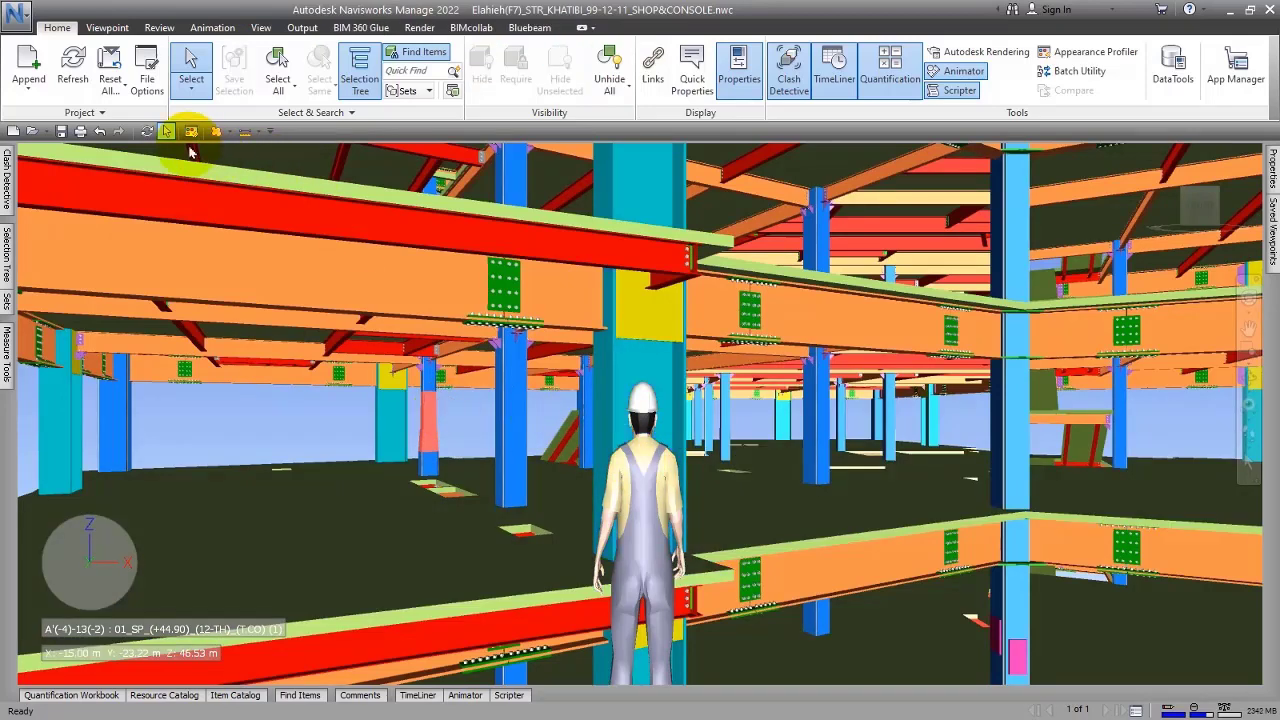
# Walk forward through the steel floor, turning and raising the camera and toggling Realism collision
pyautogui.click(115, 27)
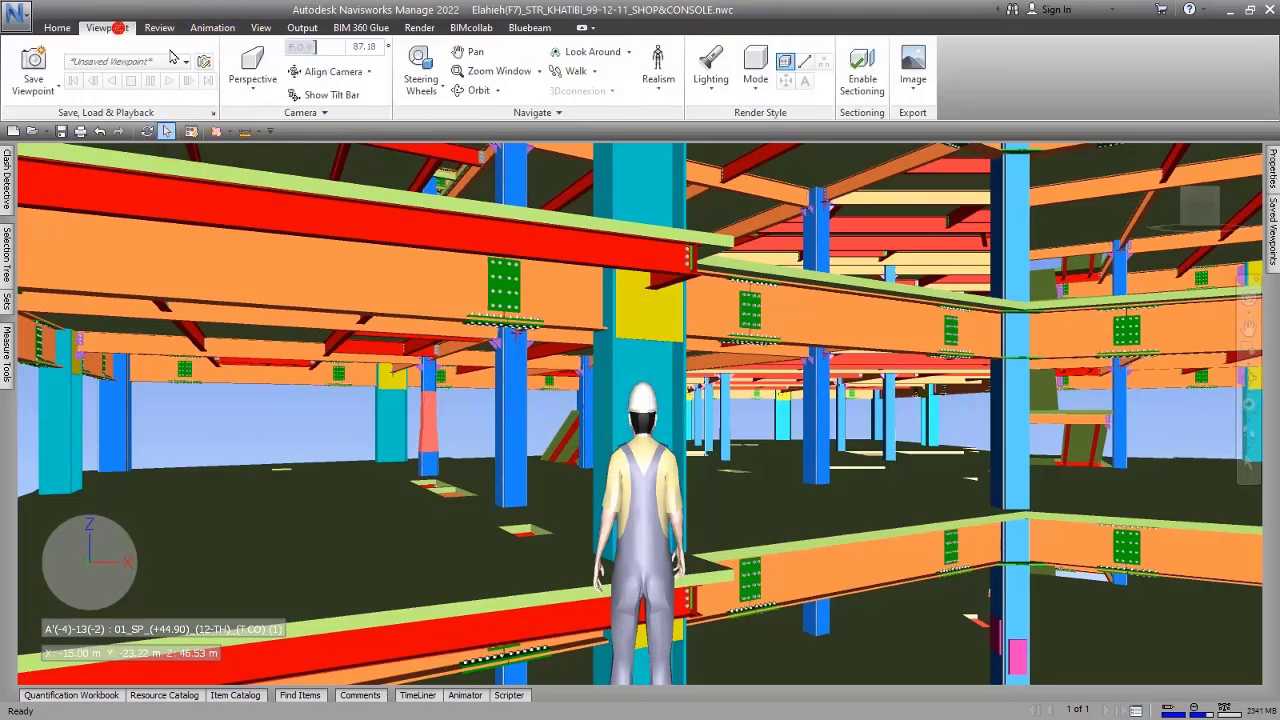
pyautogui.click(571, 71)
pyautogui.moveTo(630, 376); pyautogui.dragTo(660, 470)
pyautogui.moveTo(659, 430); pyautogui.dragTo(592, 475, button='middle')
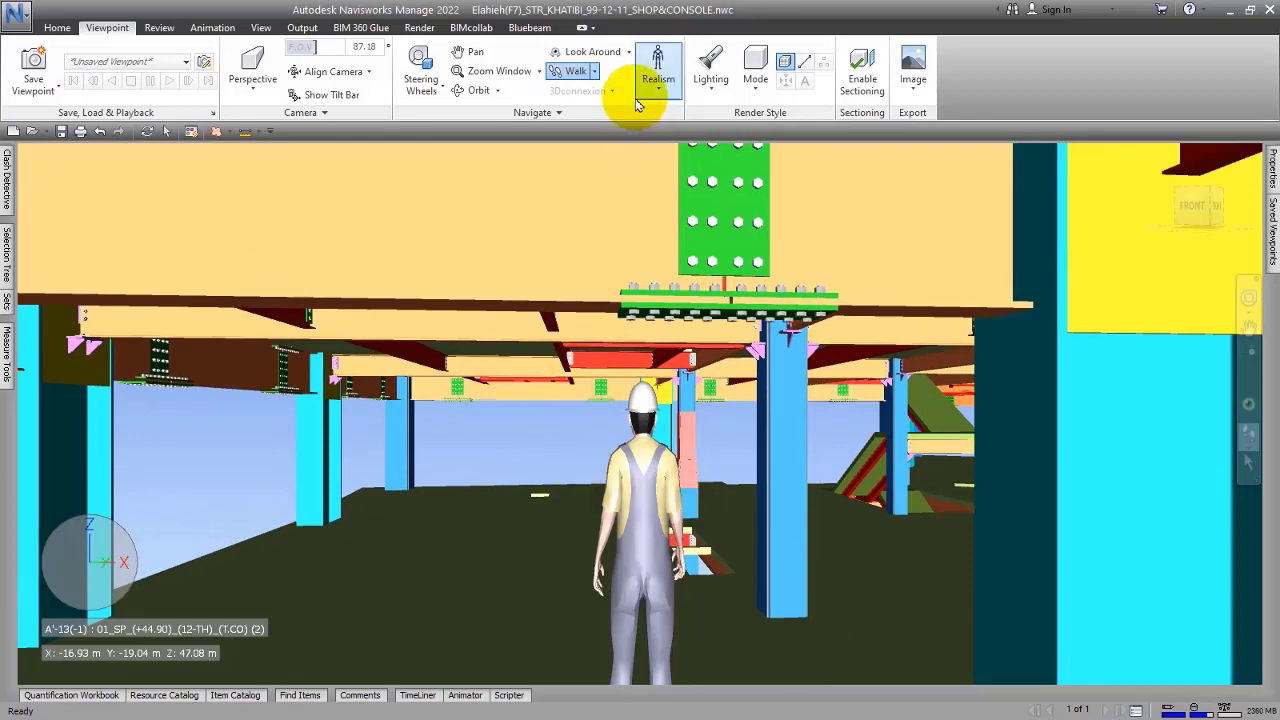
pyautogui.click(656, 62)
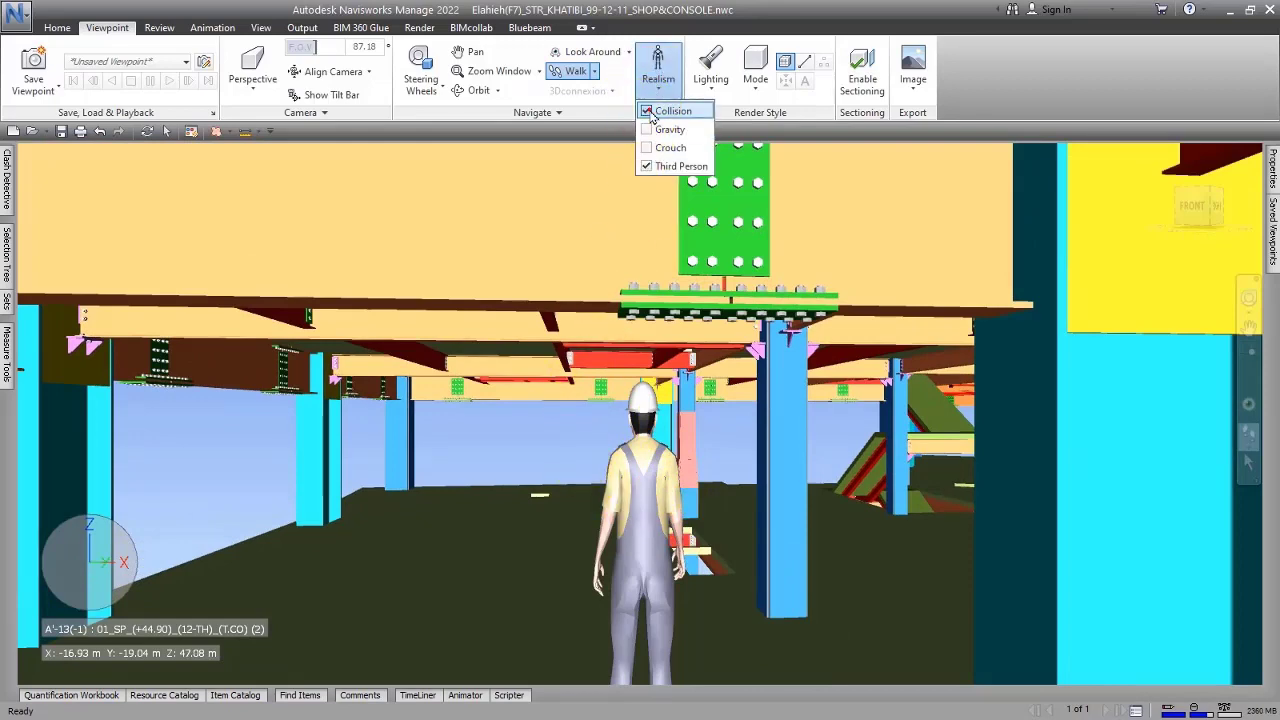
pyautogui.click(650, 111)
pyautogui.moveTo(665, 462); pyautogui.dragTo(897, 358)
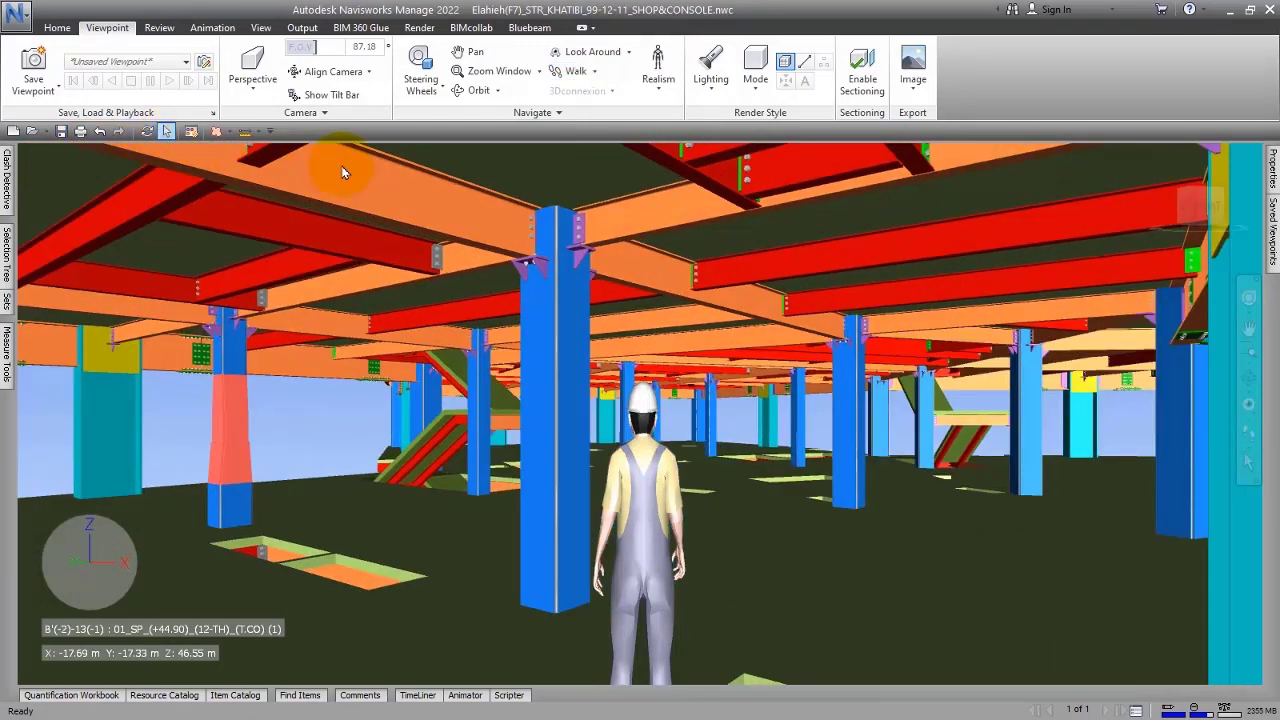
# Pan across the column grid, orbit slightly, then switch back to Select
pyautogui.click(1209, 208)
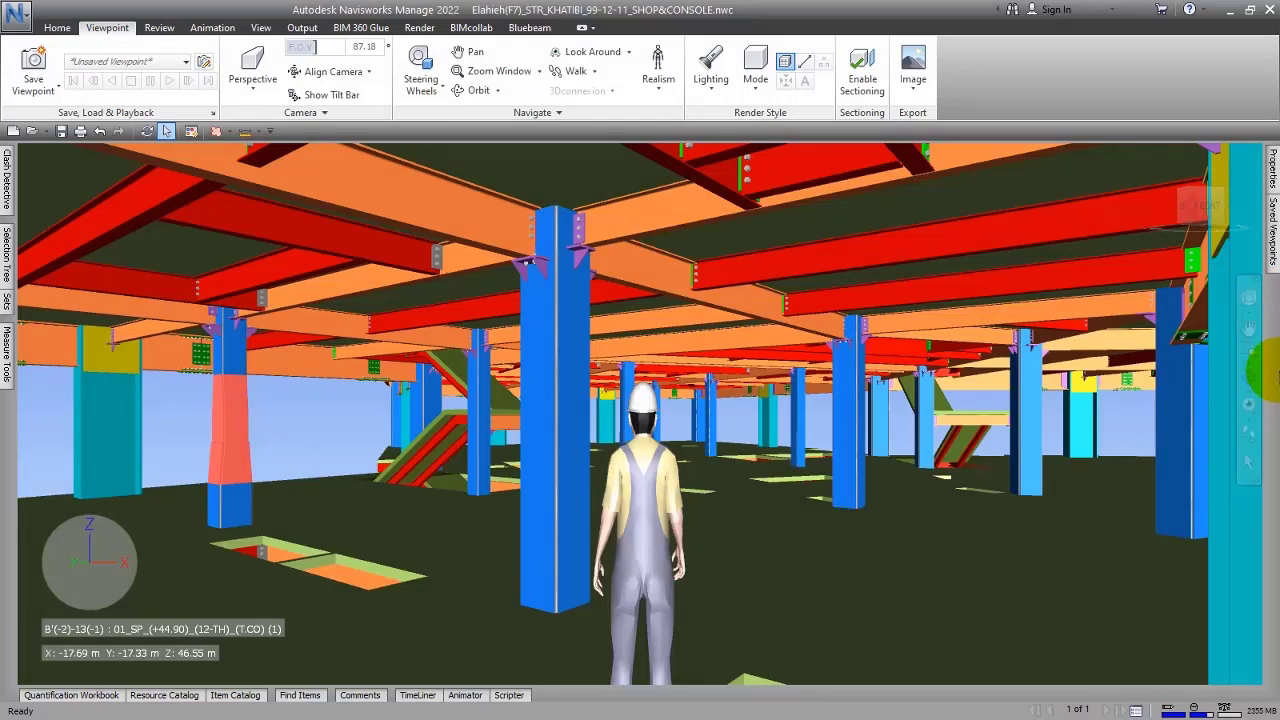
pyautogui.click(1249, 328)
pyautogui.moveTo(786, 431); pyautogui.dragTo(510, 432)
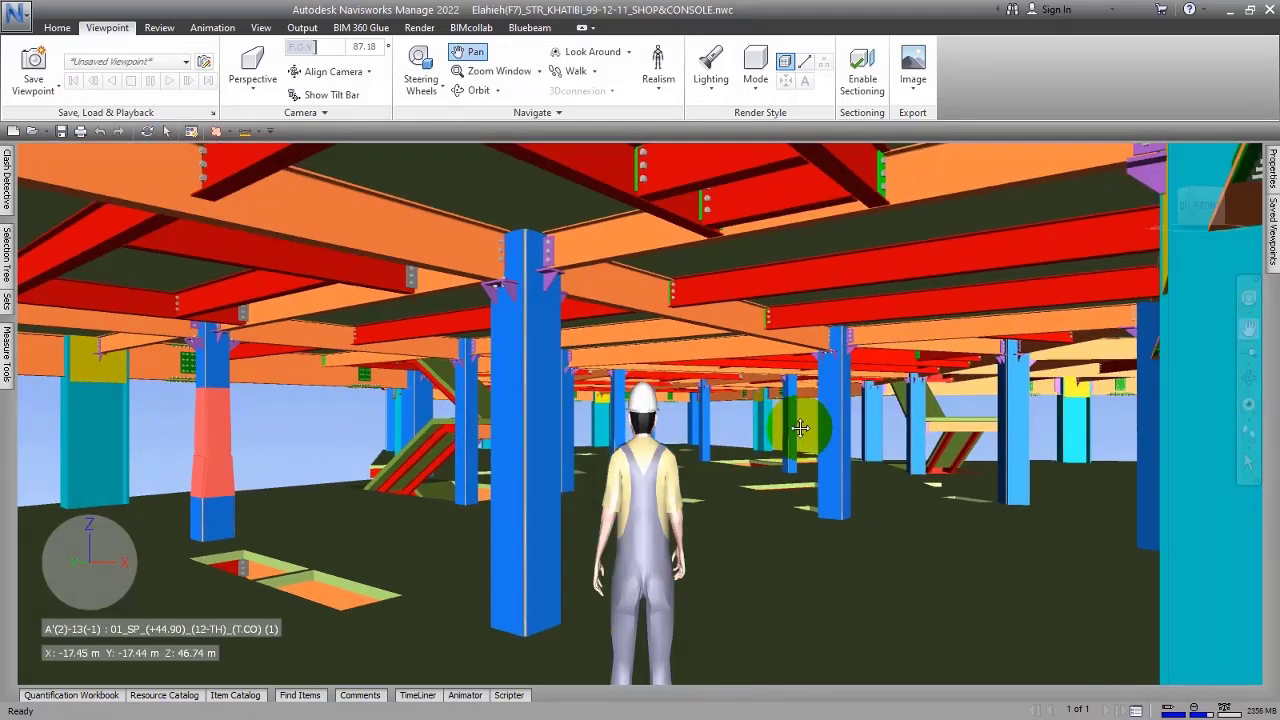
pyautogui.click(1249, 377)
pyautogui.moveTo(919, 408); pyautogui.dragTo(925, 407)
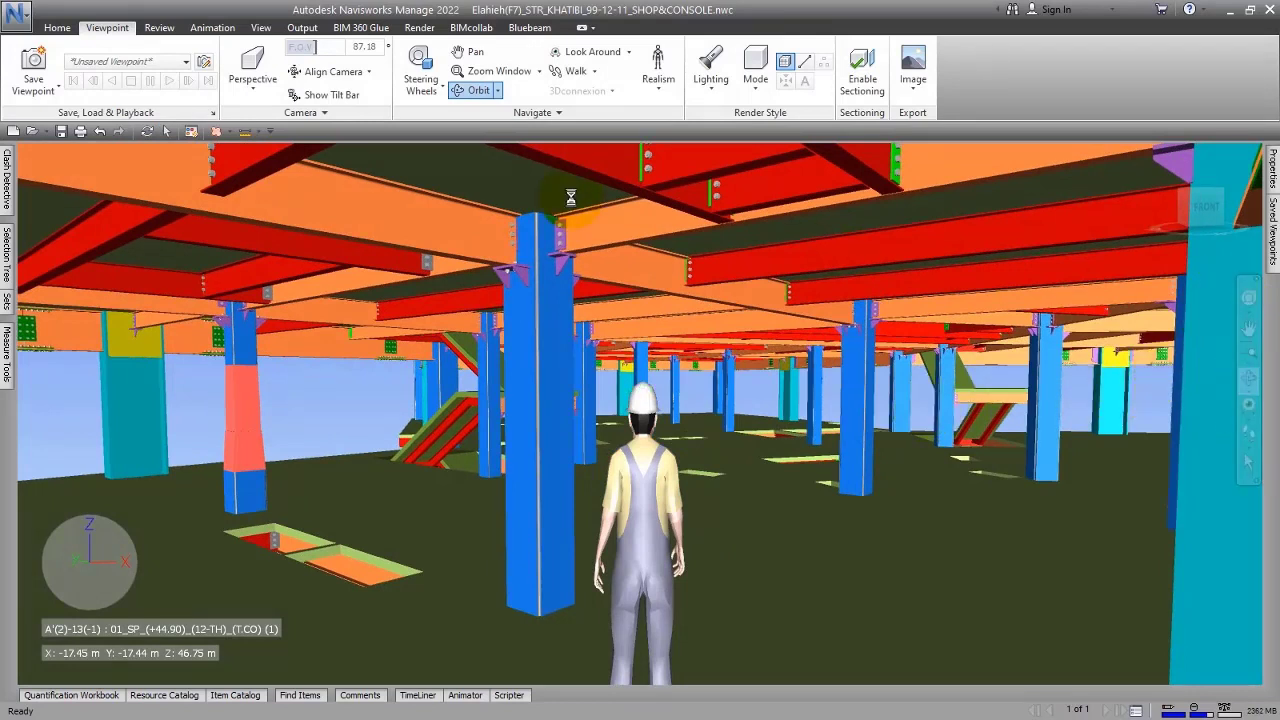
pyautogui.click(166, 132)
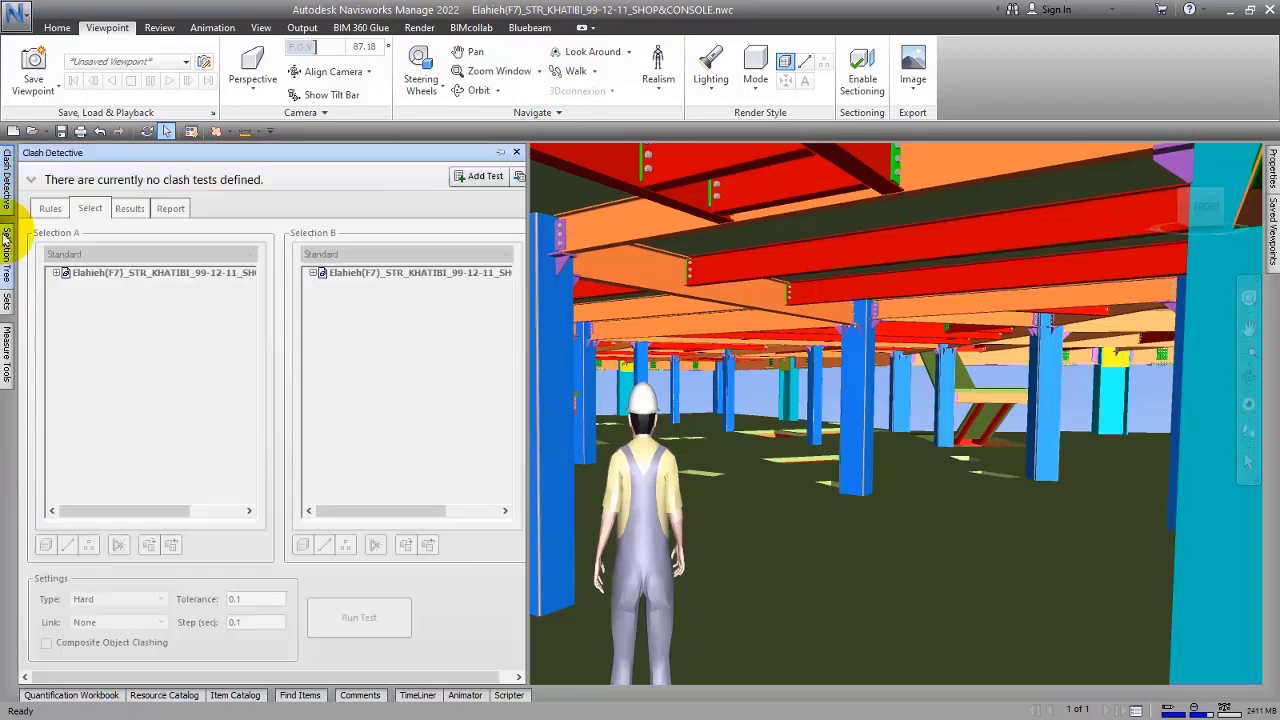
# Preview the side panels and bottom tabs from Resource Catalog to Scripter, then return Home
pyautogui.moveTo(6, 256)
pyautogui.moveTo(7, 352)
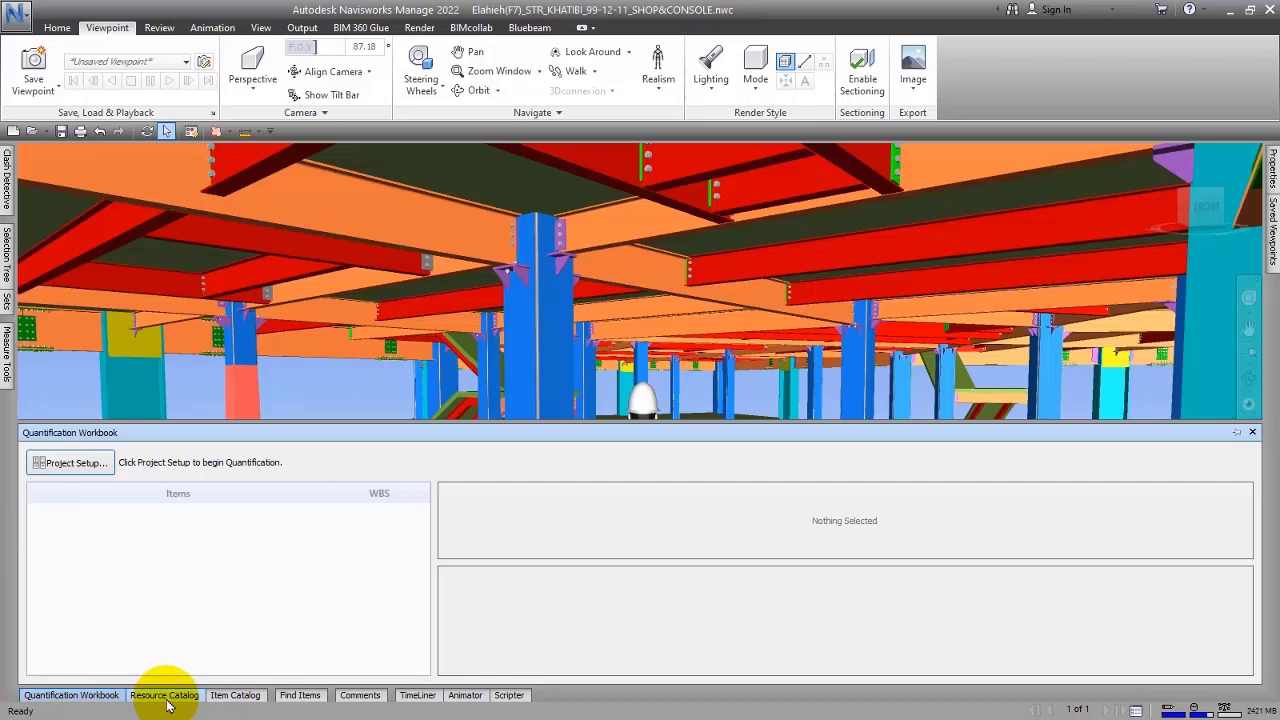
pyautogui.click(166, 698)
pyautogui.click(240, 695)
pyautogui.click(301, 695)
pyautogui.click(358, 695)
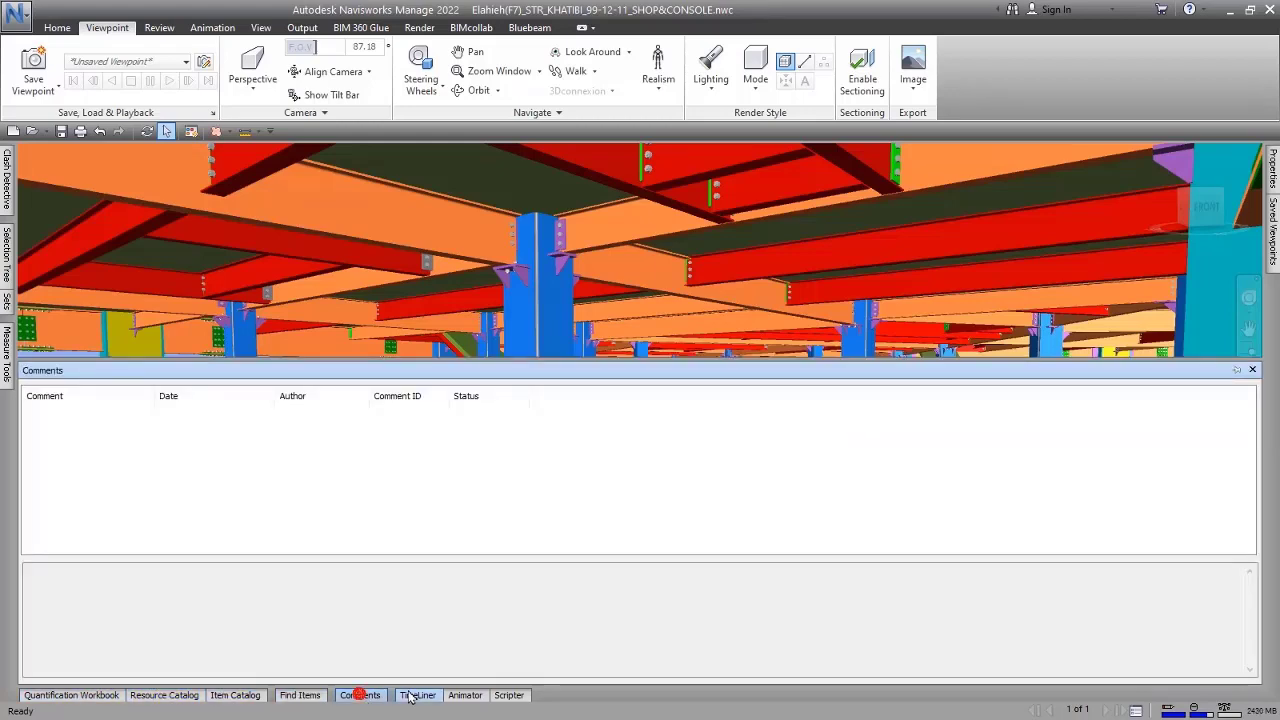
pyautogui.click(410, 695)
pyautogui.click(502, 695)
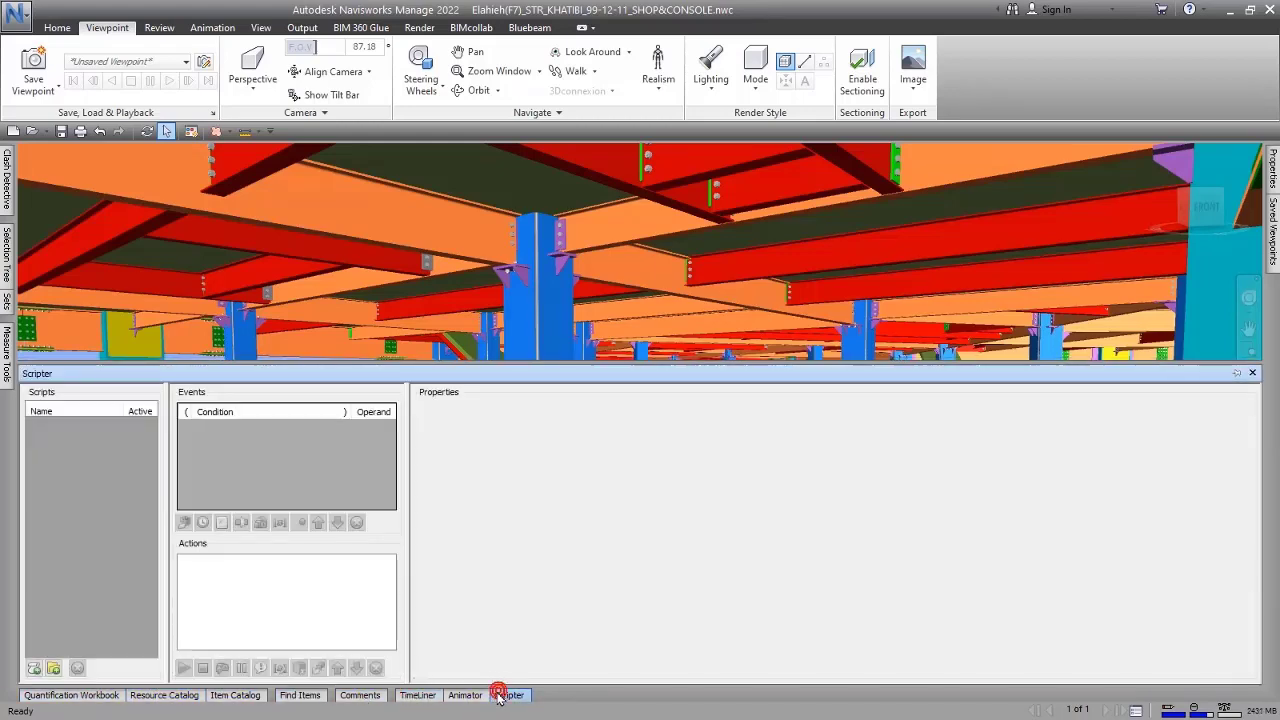
pyautogui.click(57, 27)
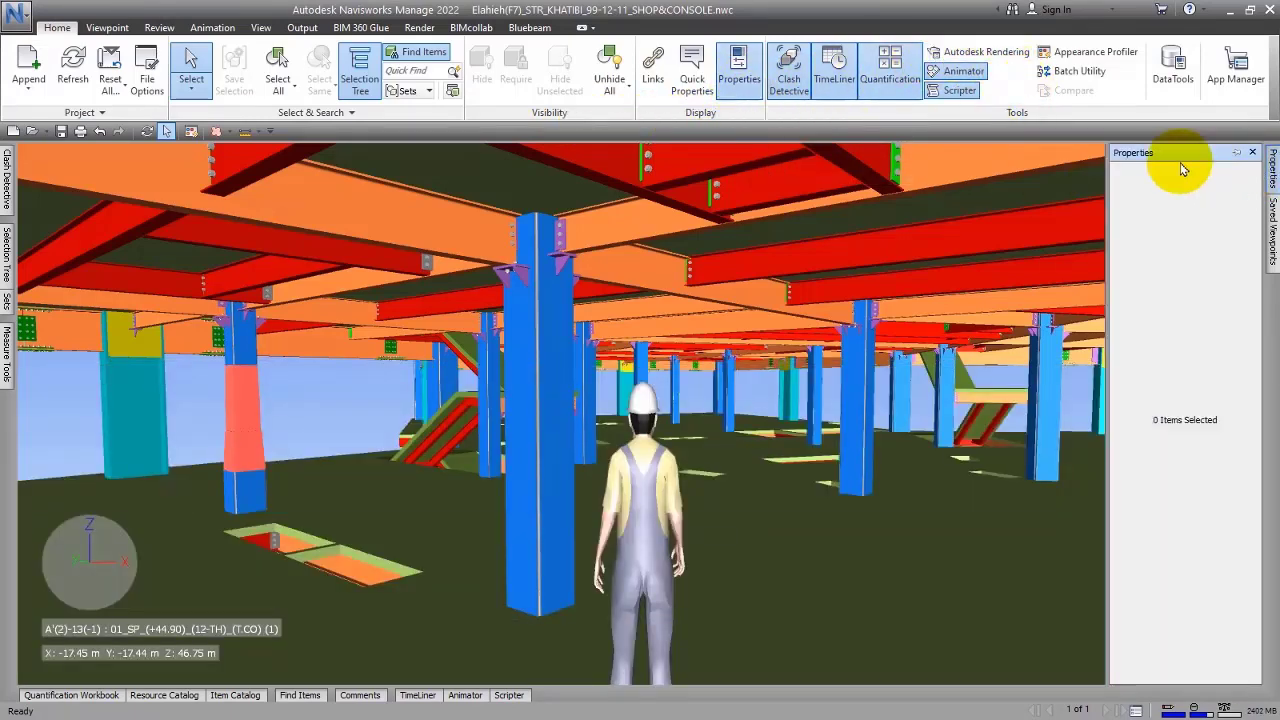
pyautogui.click(742, 78)
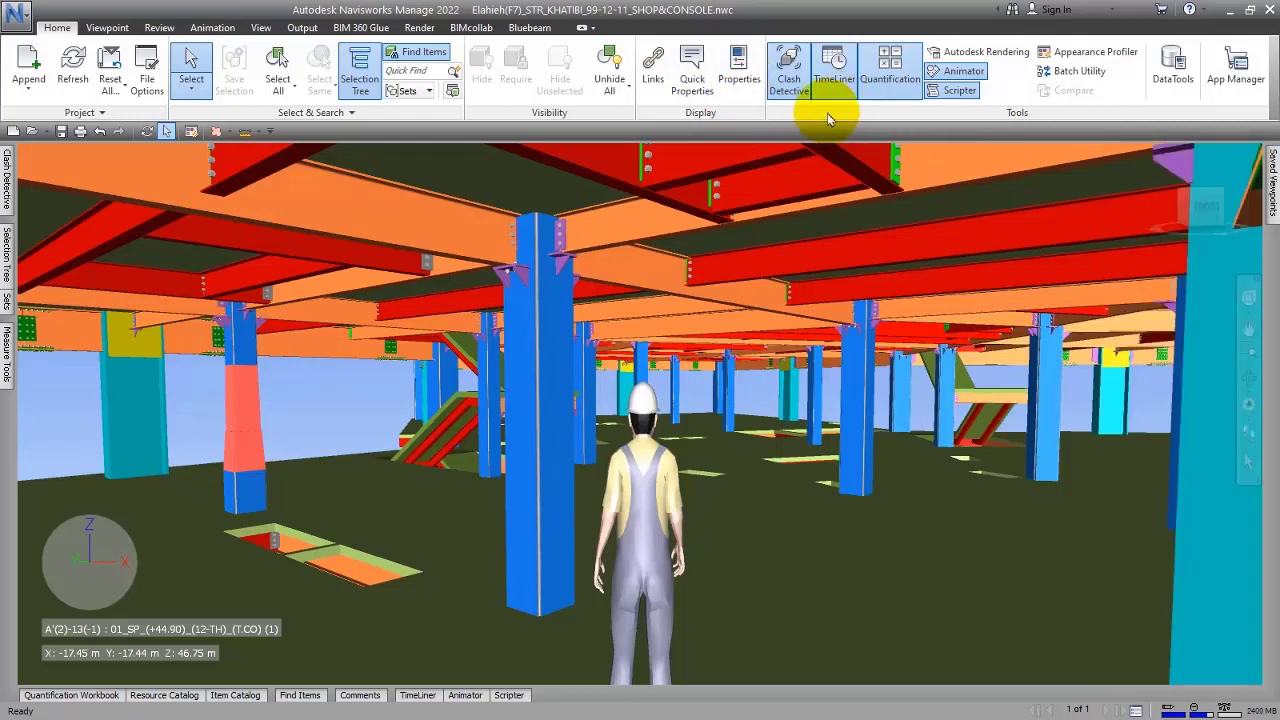
pyautogui.click(8, 178)
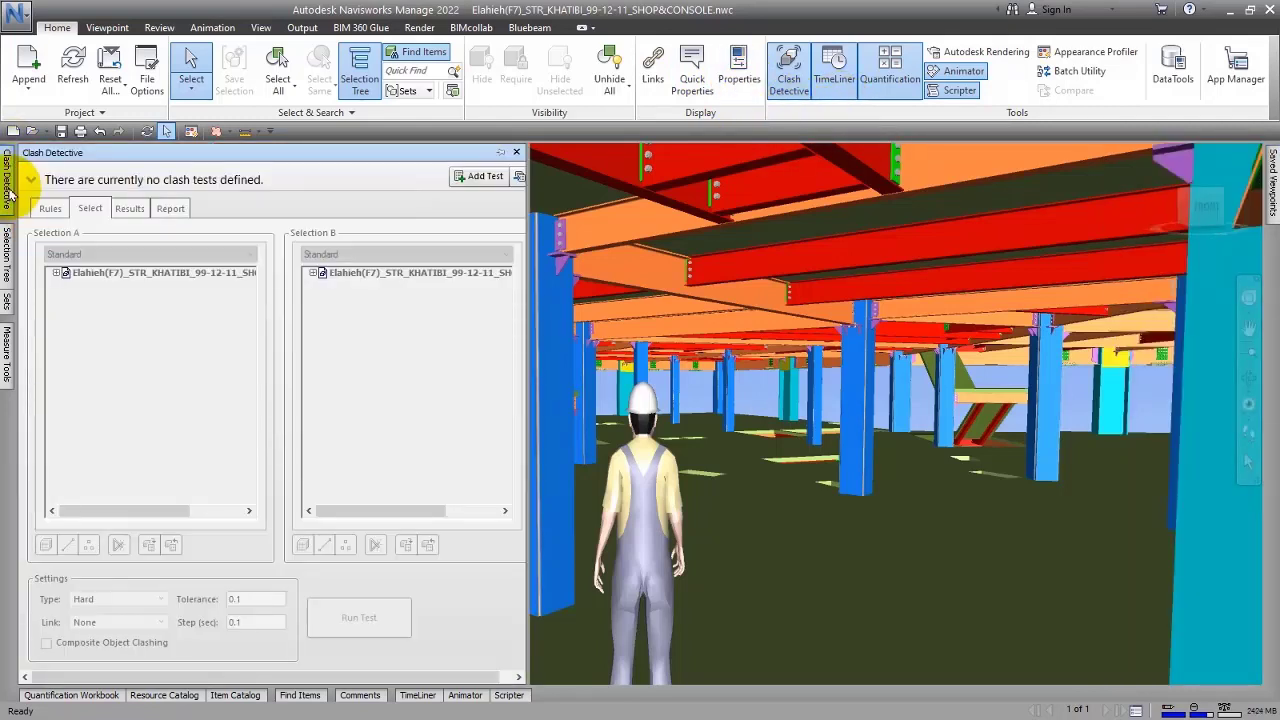
pyautogui.click(775, 90)
pyautogui.click(834, 78)
pyautogui.click(891, 80)
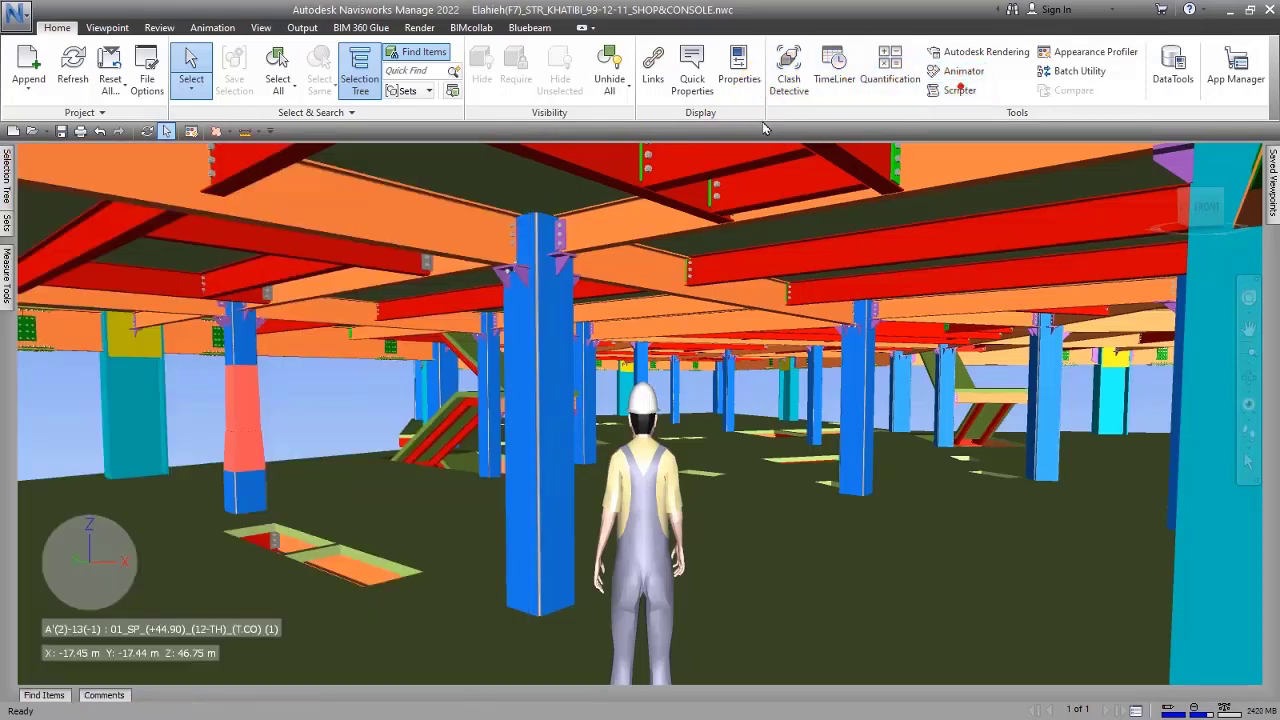
pyautogui.click(357, 74)
pyautogui.click(416, 52)
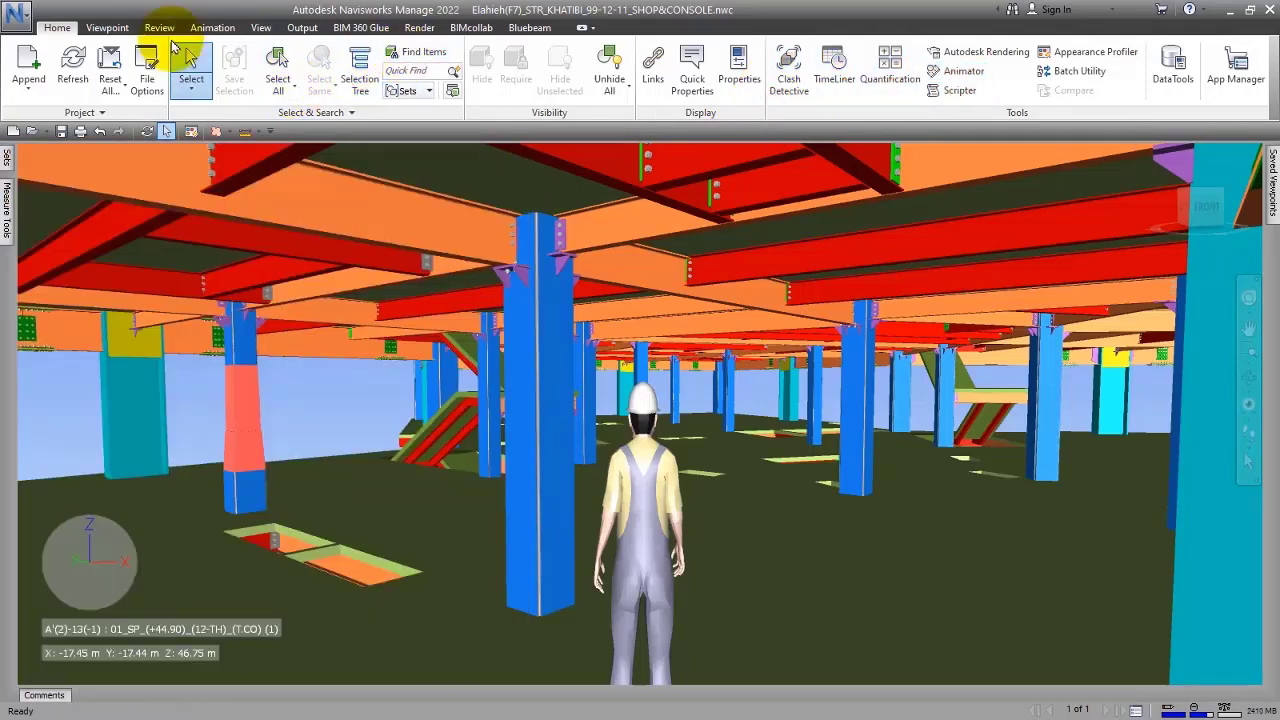
pyautogui.click(107, 27)
pyautogui.click(159, 27)
pyautogui.click(566, 76)
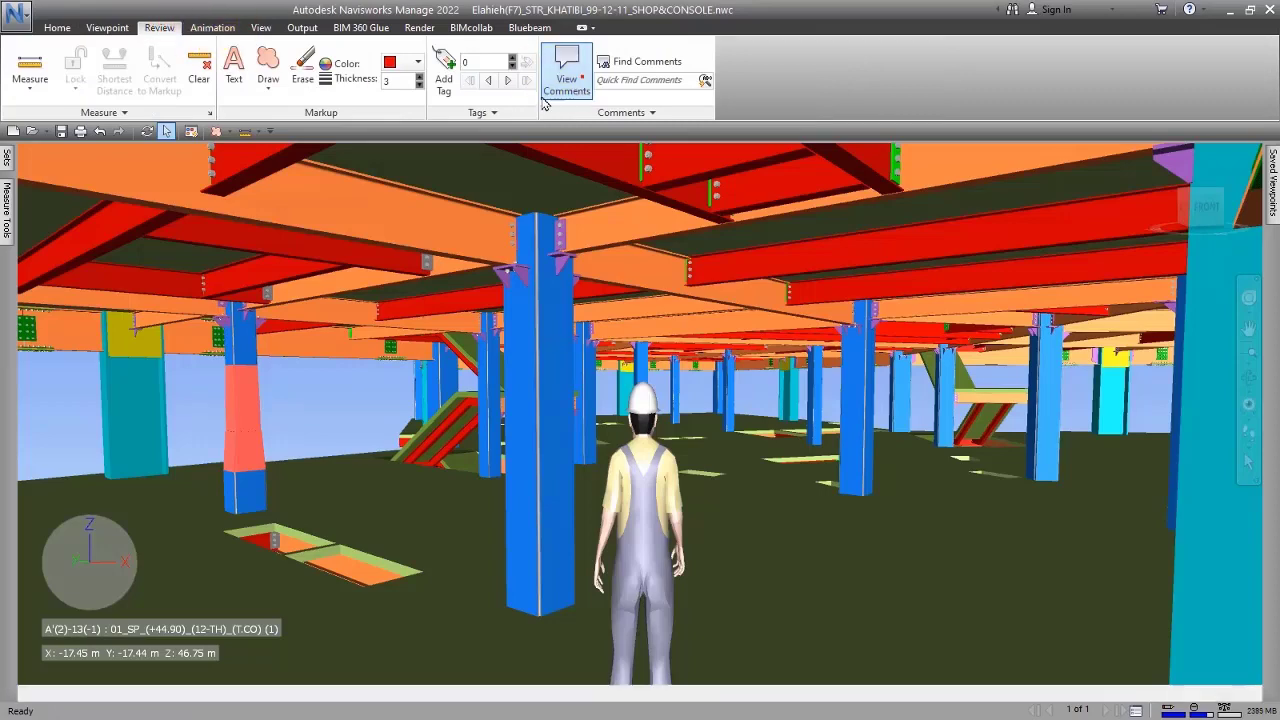
pyautogui.click(212, 27)
pyautogui.click(260, 27)
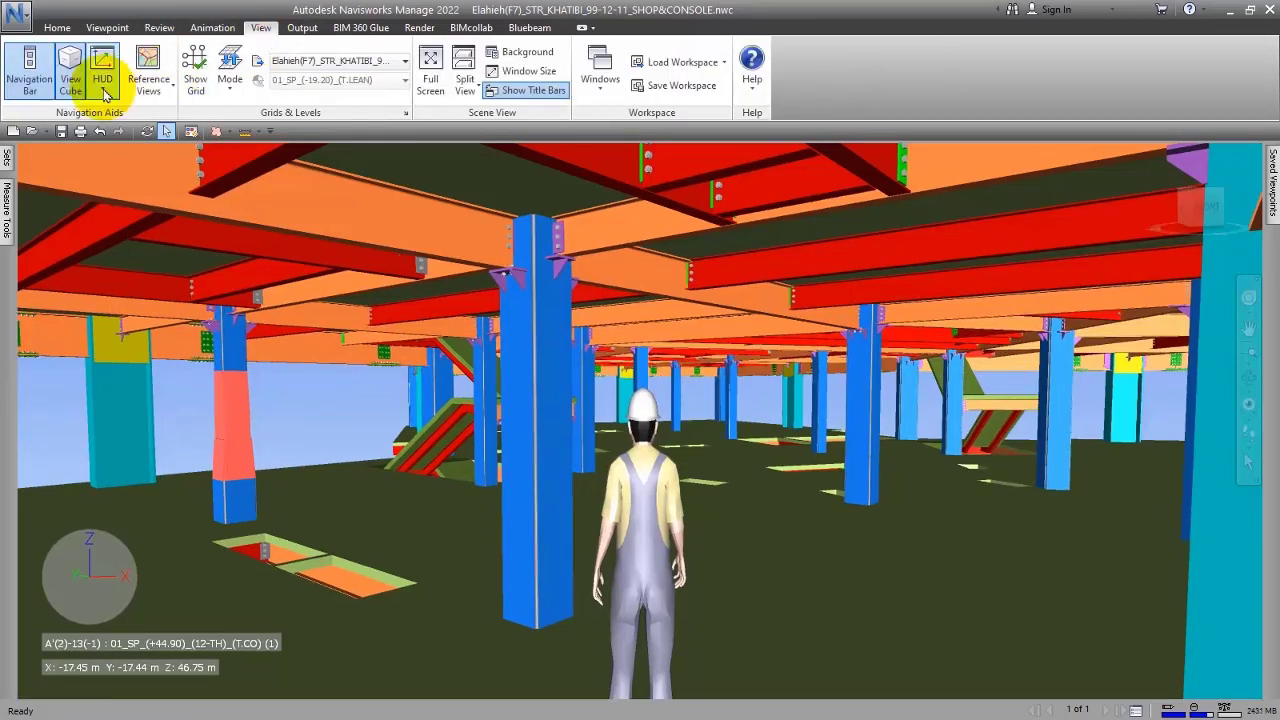
pyautogui.click(30, 78)
pyautogui.click(30, 78)
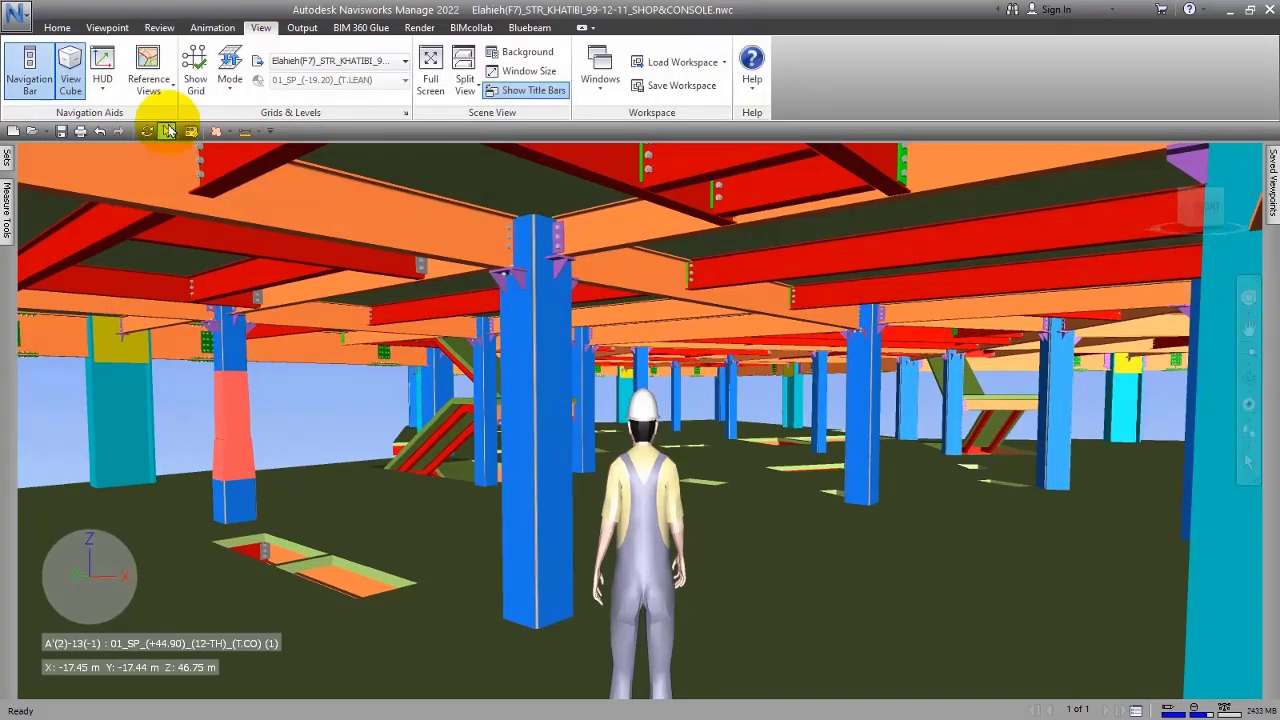
pyautogui.click(30, 78)
pyautogui.click(30, 78)
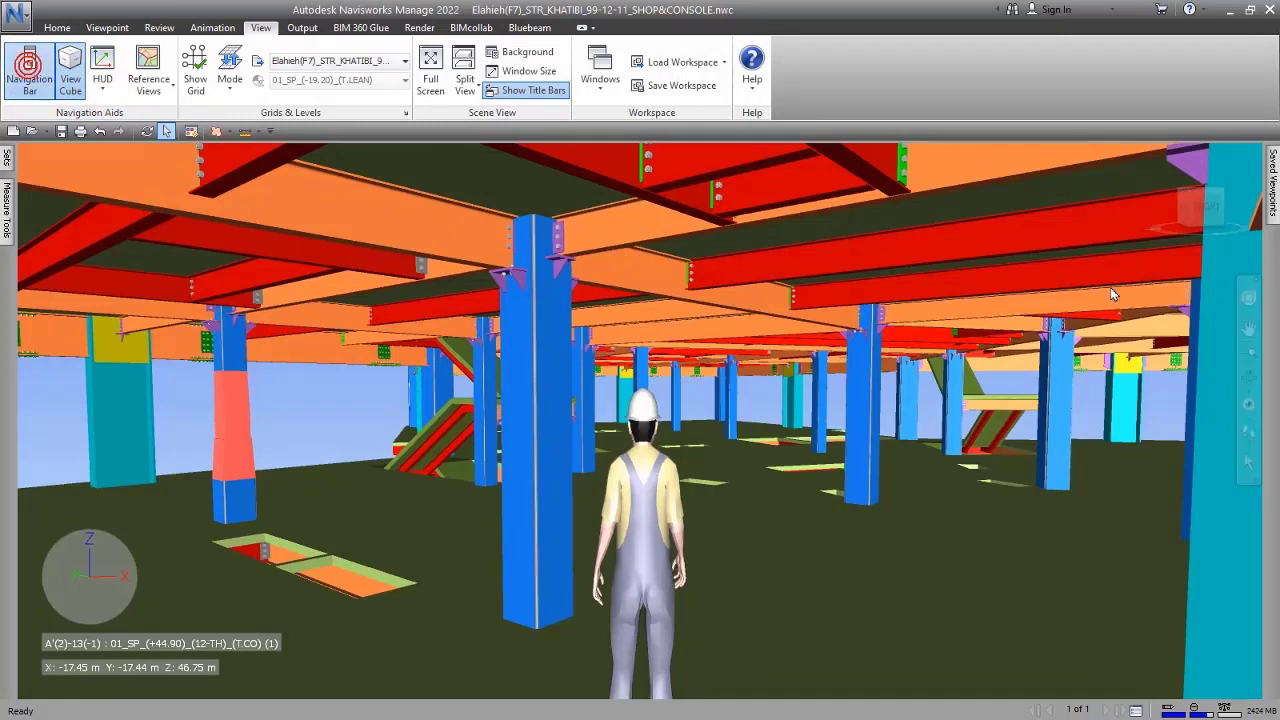
pyautogui.click(70, 78)
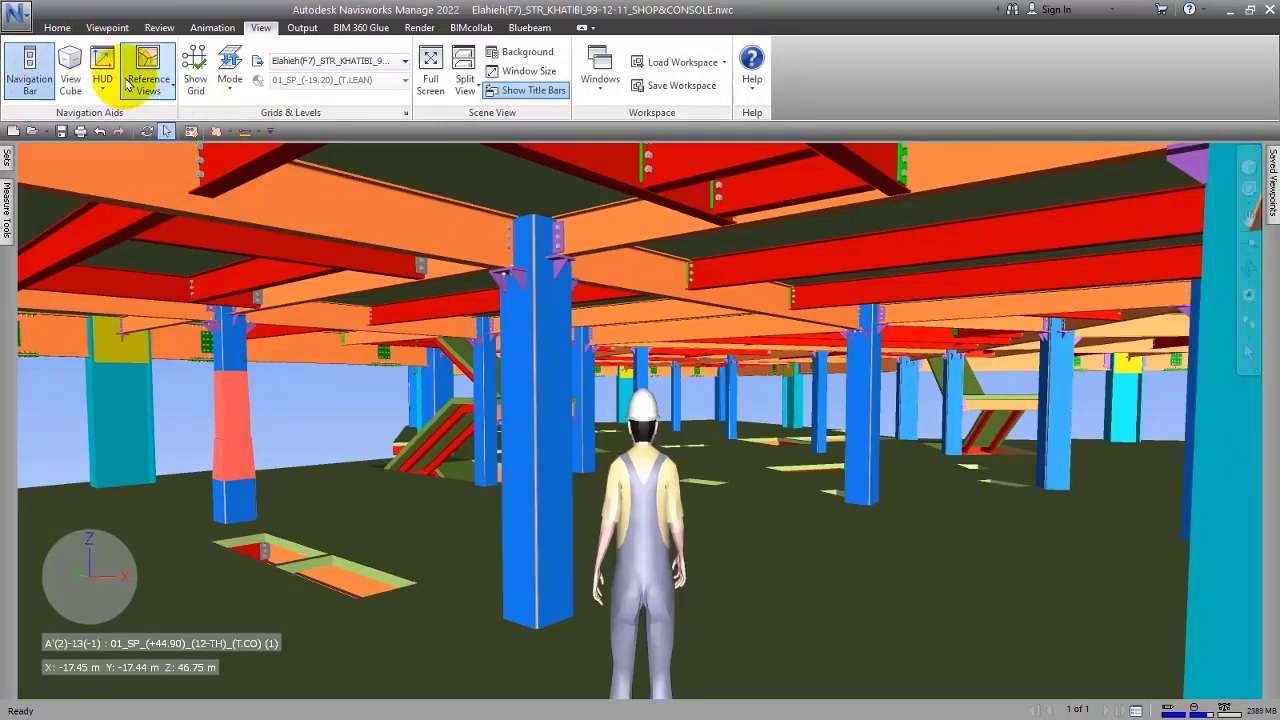
pyautogui.click(70, 78)
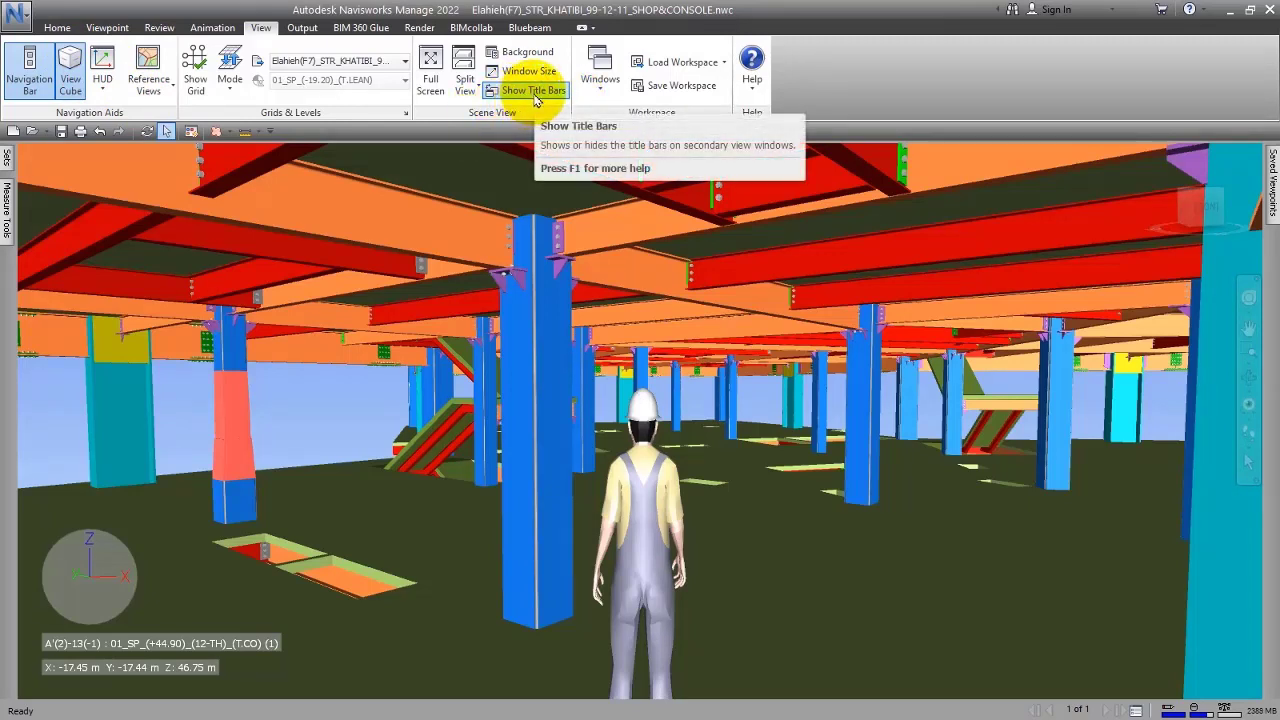
# Browse the BIM 360 Glue, Output, Render, BIMcollab and Bluebeam tabs, then Home, Viewpoint and Review
pyautogui.click(302, 27)
pyautogui.click(361, 27)
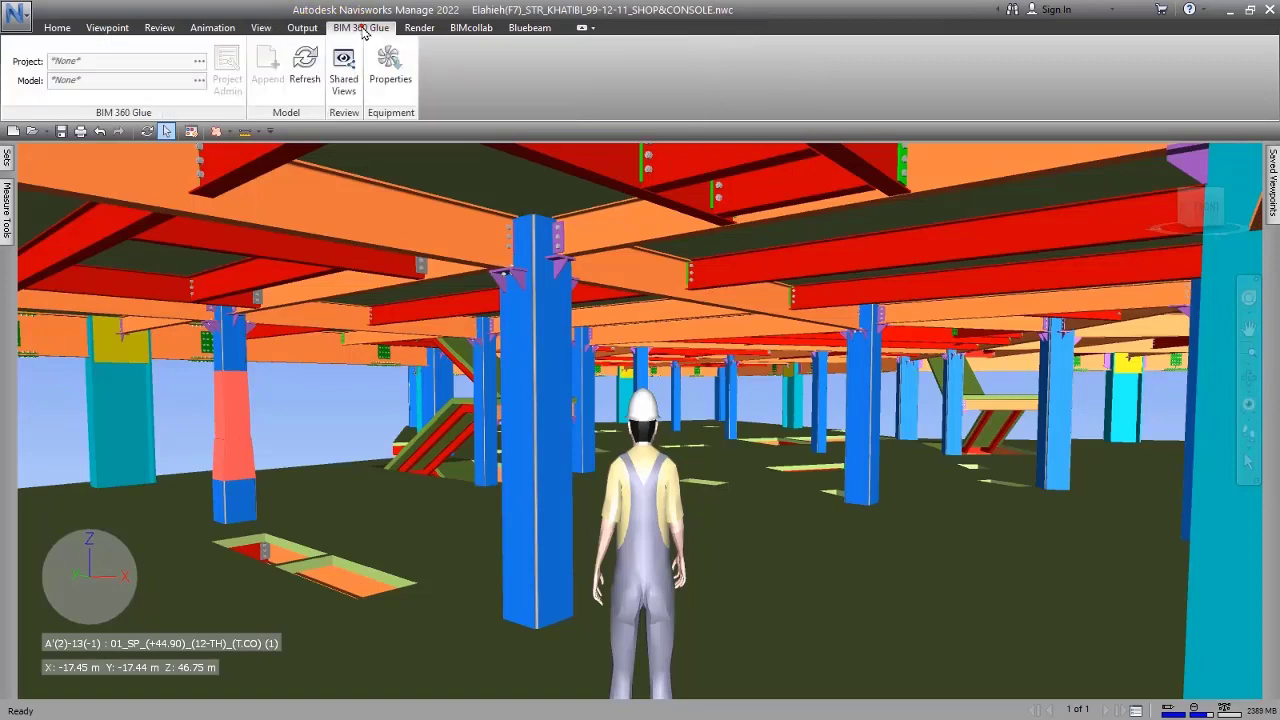
pyautogui.click(419, 27)
pyautogui.click(471, 27)
pyautogui.click(510, 28)
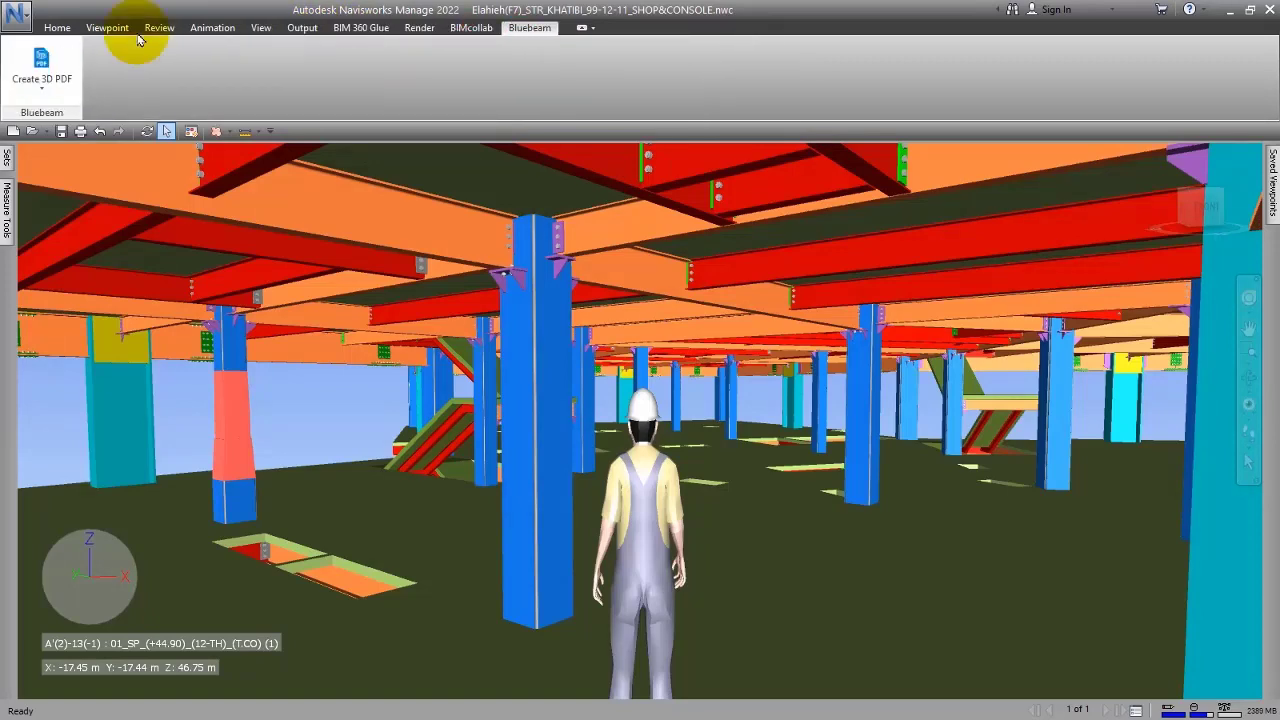
pyautogui.click(56, 29)
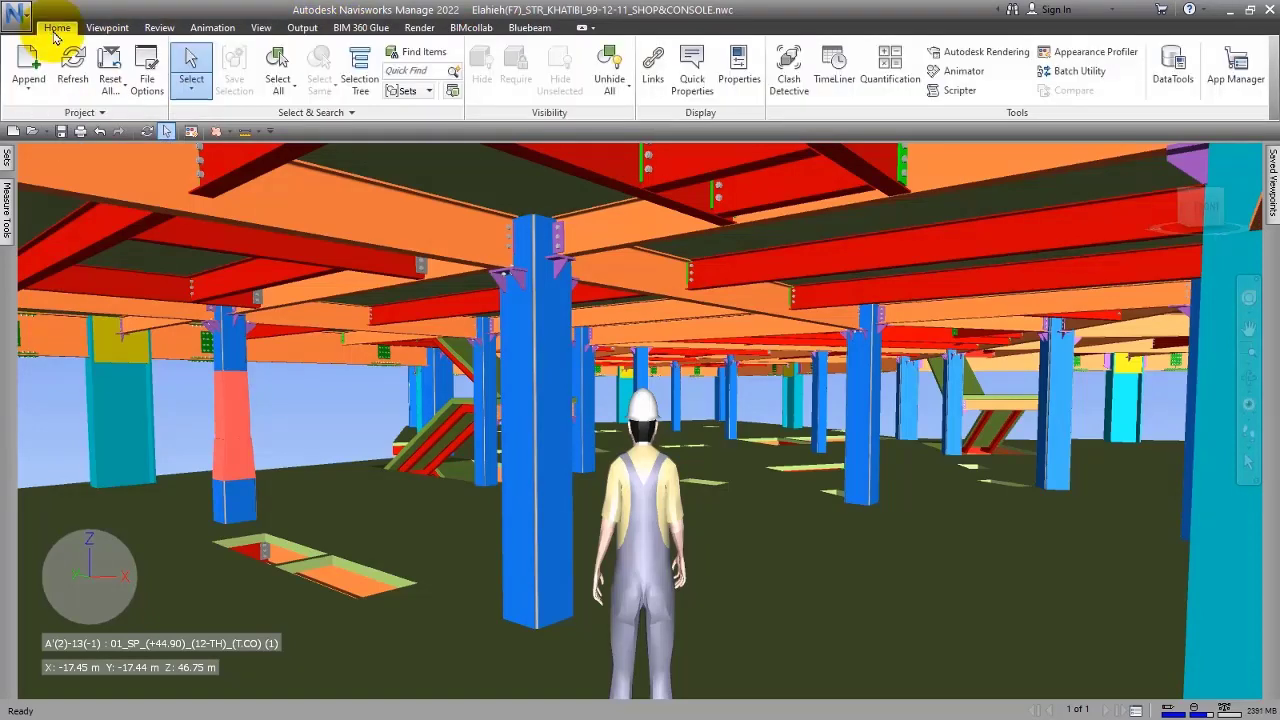
pyautogui.click(105, 28)
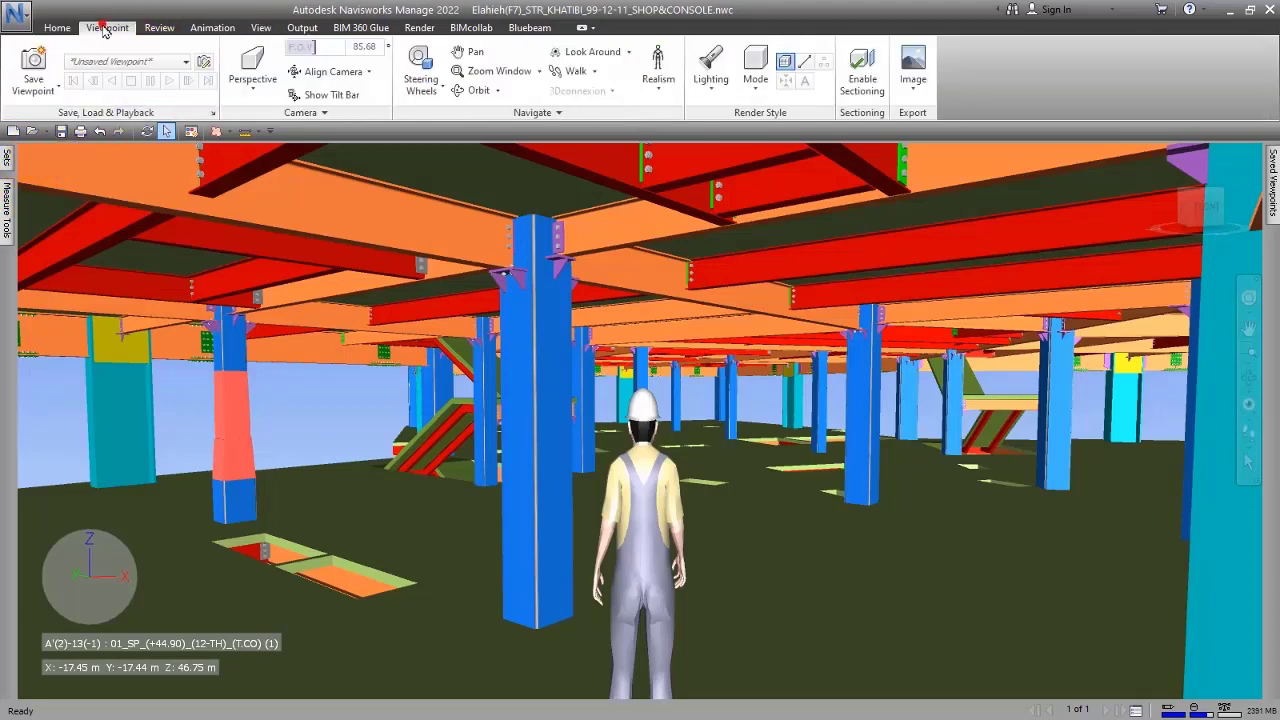
pyautogui.click(159, 28)
# Open the Measure Tools panel, show its start and end fields, then close it
pyautogui.click(108, 113)
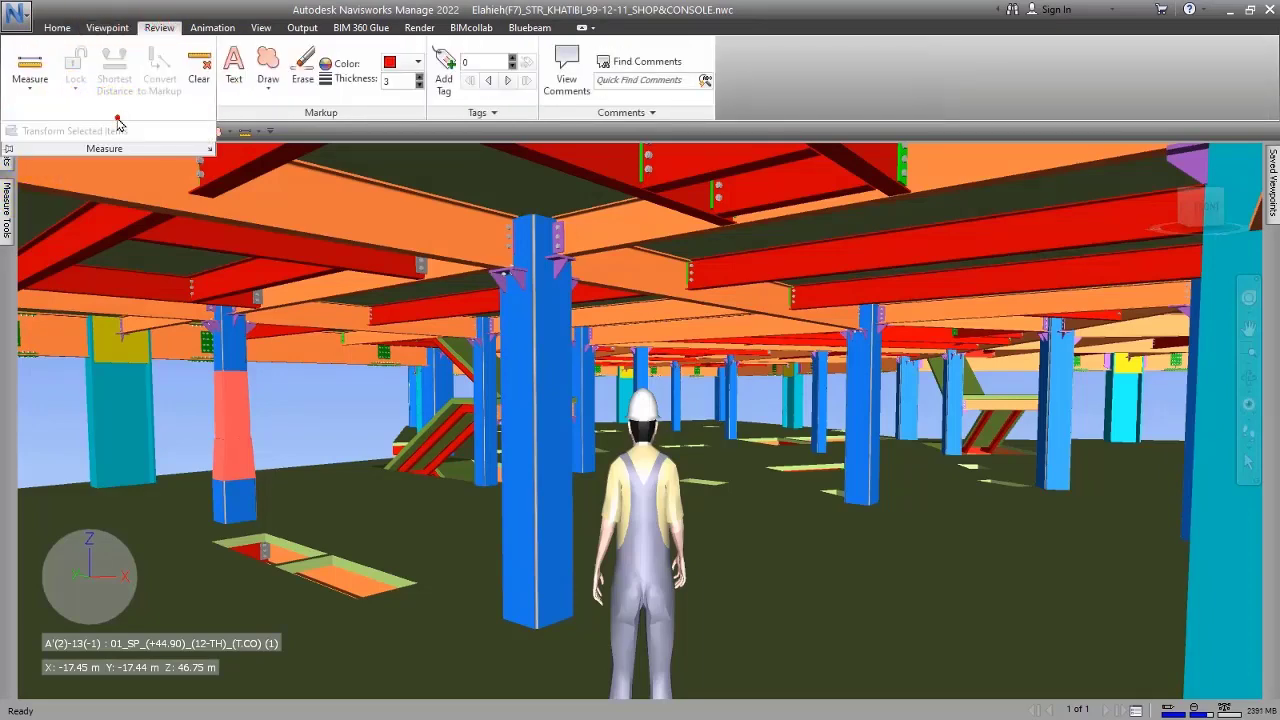
pyautogui.click(60, 122)
pyautogui.click(142, 160)
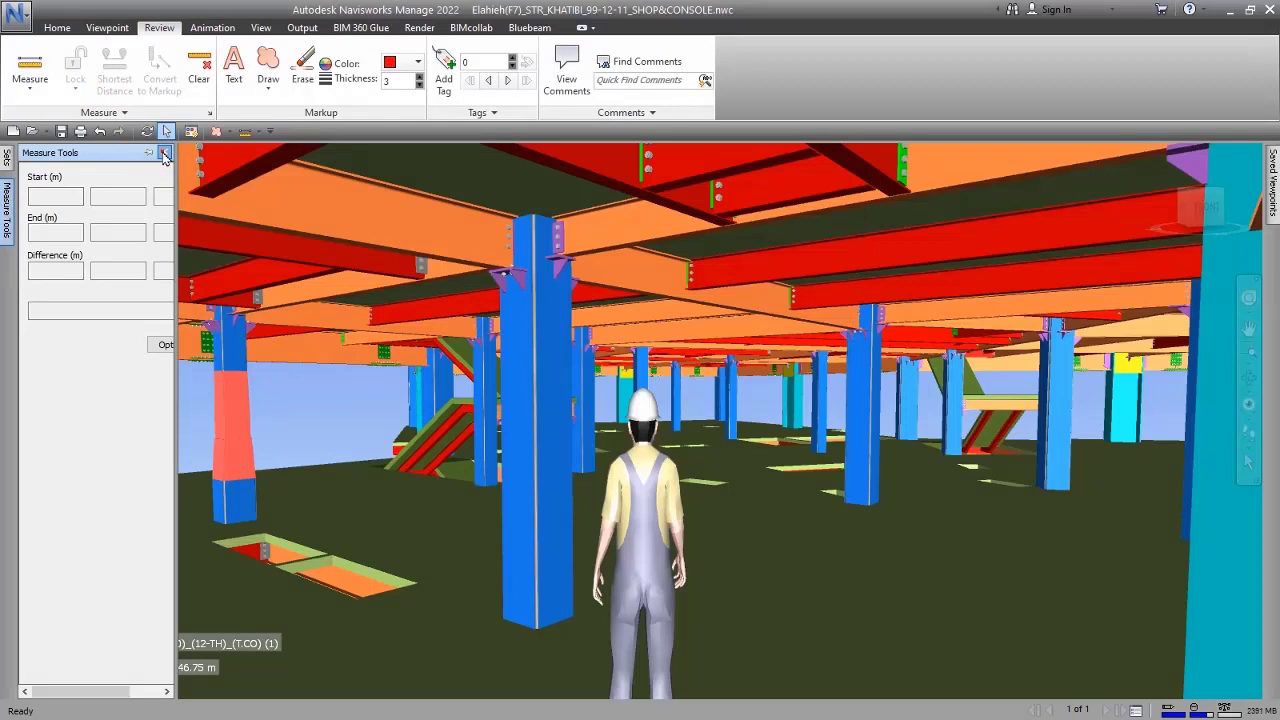
pyautogui.click(165, 153)
# Back on Home, open the Sets panel from the set options and close it
pyautogui.click(57, 28)
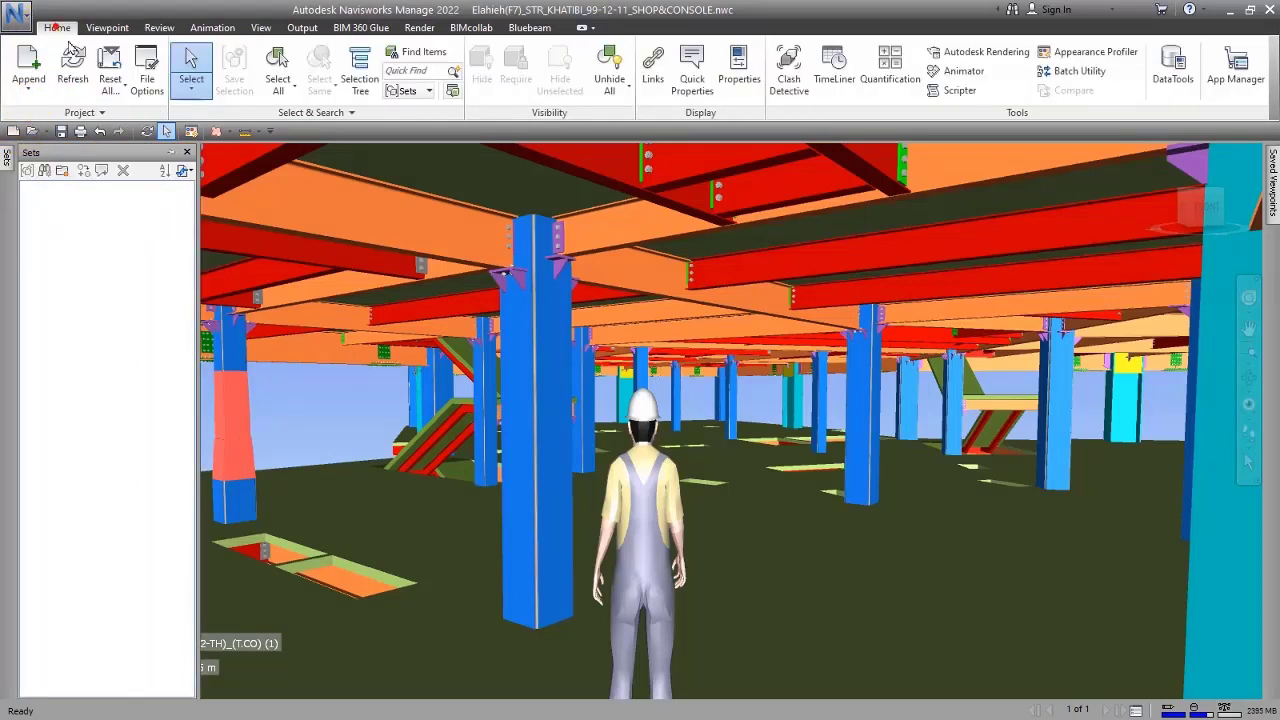
pyautogui.click(430, 90)
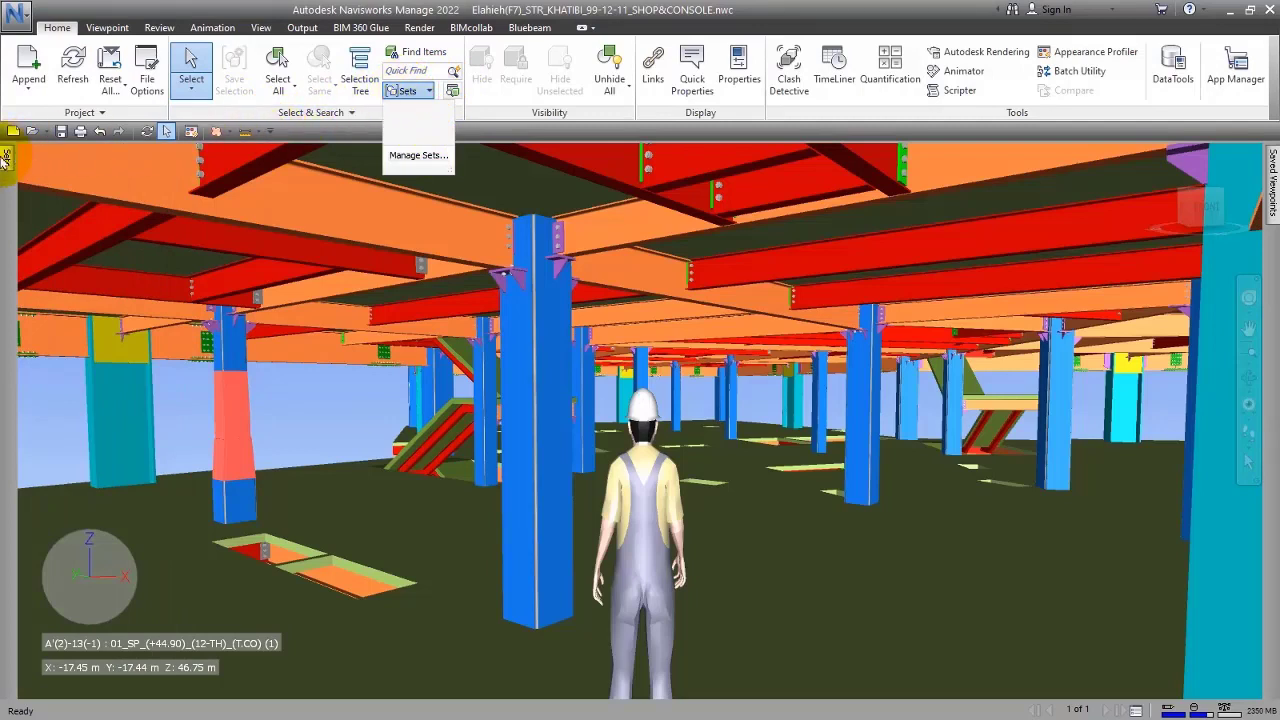
pyautogui.click(7, 157)
pyautogui.click(190, 150)
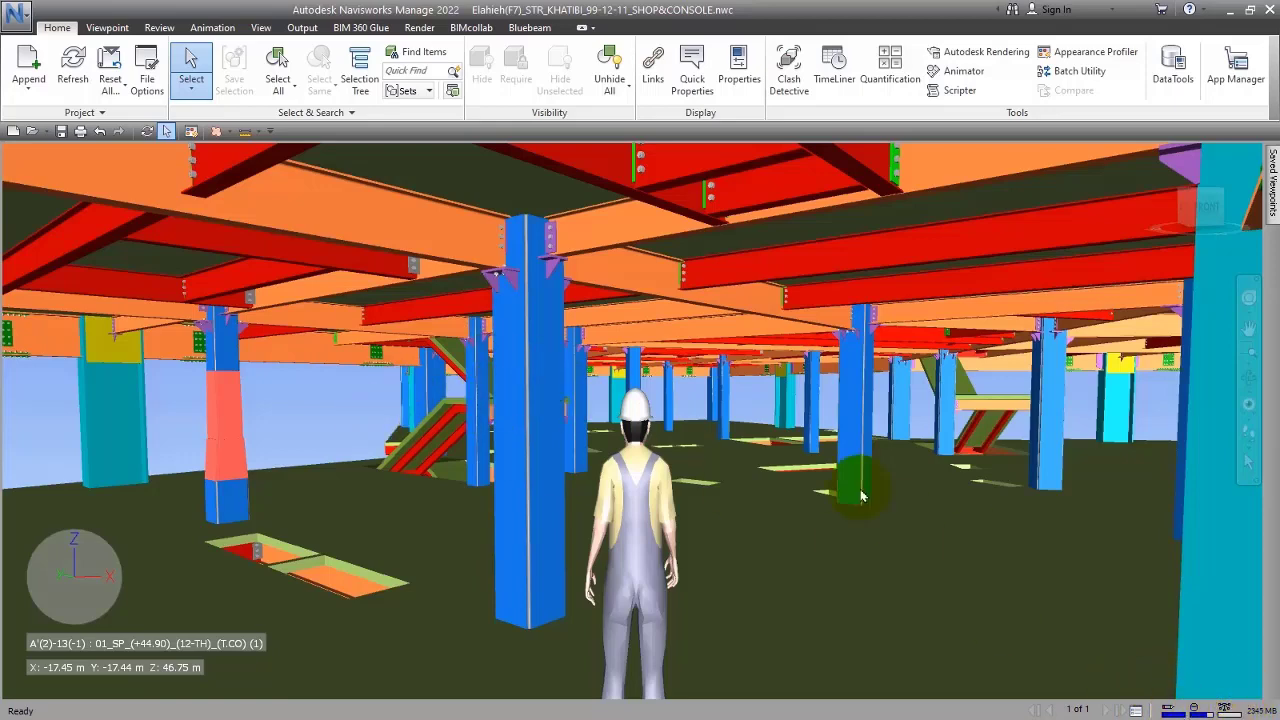
# Pan the 3D view slightly, open the Sheet Browser and move it to the right side
pyautogui.moveTo(857, 471); pyautogui.dragTo(802, 463, button='middle')
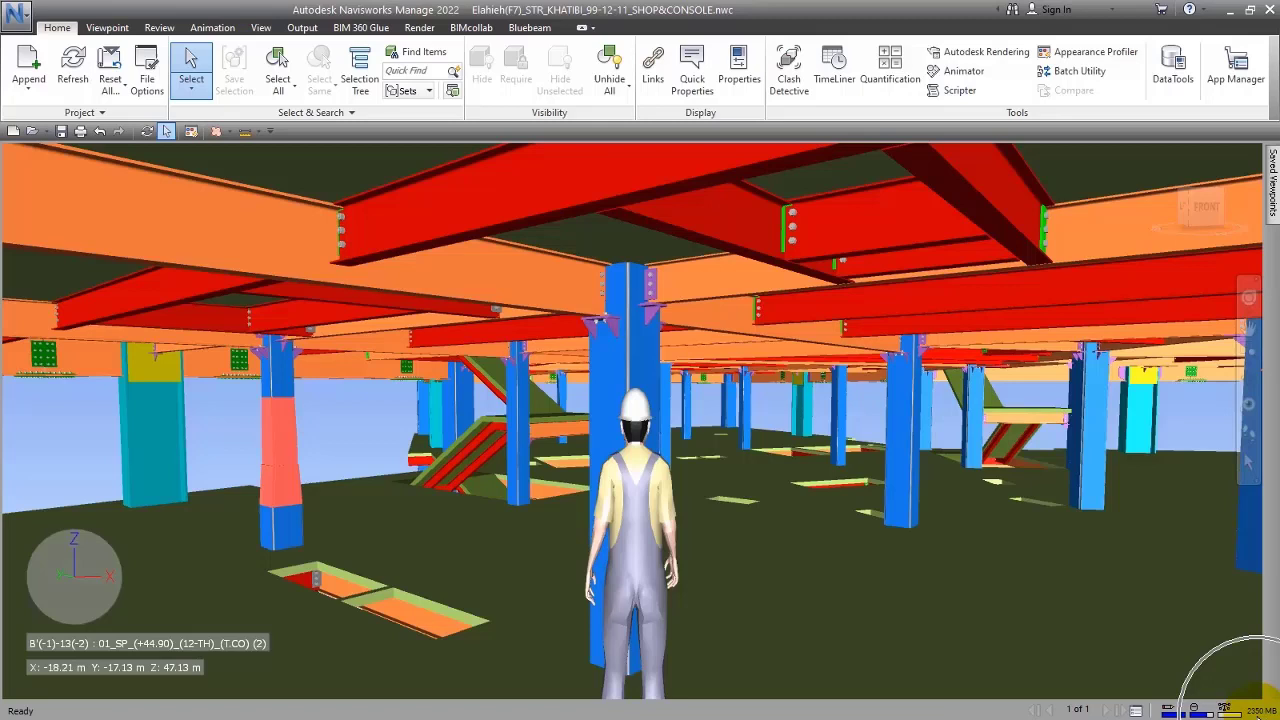
pyautogui.moveTo(522, 497); pyautogui.dragTo(518, 494, button='middle')
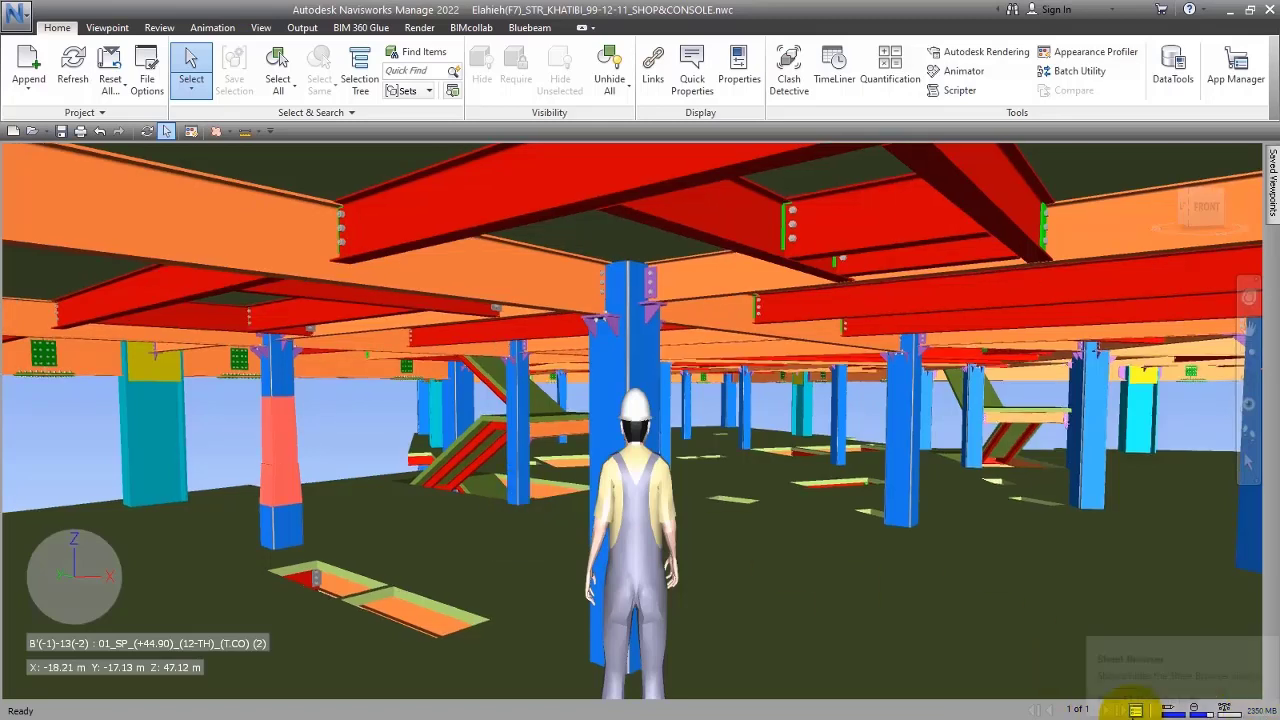
pyautogui.click(1134, 710)
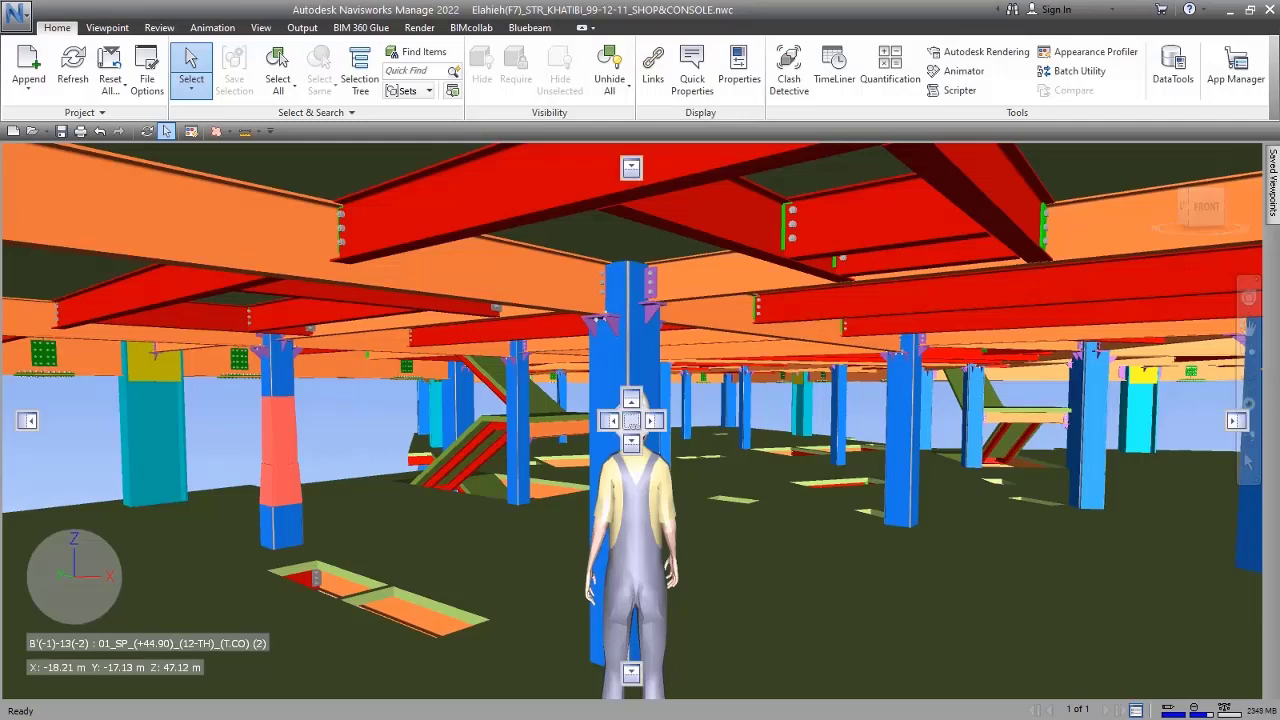
pyautogui.moveTo(734, 258); pyautogui.dragTo(932, 183)
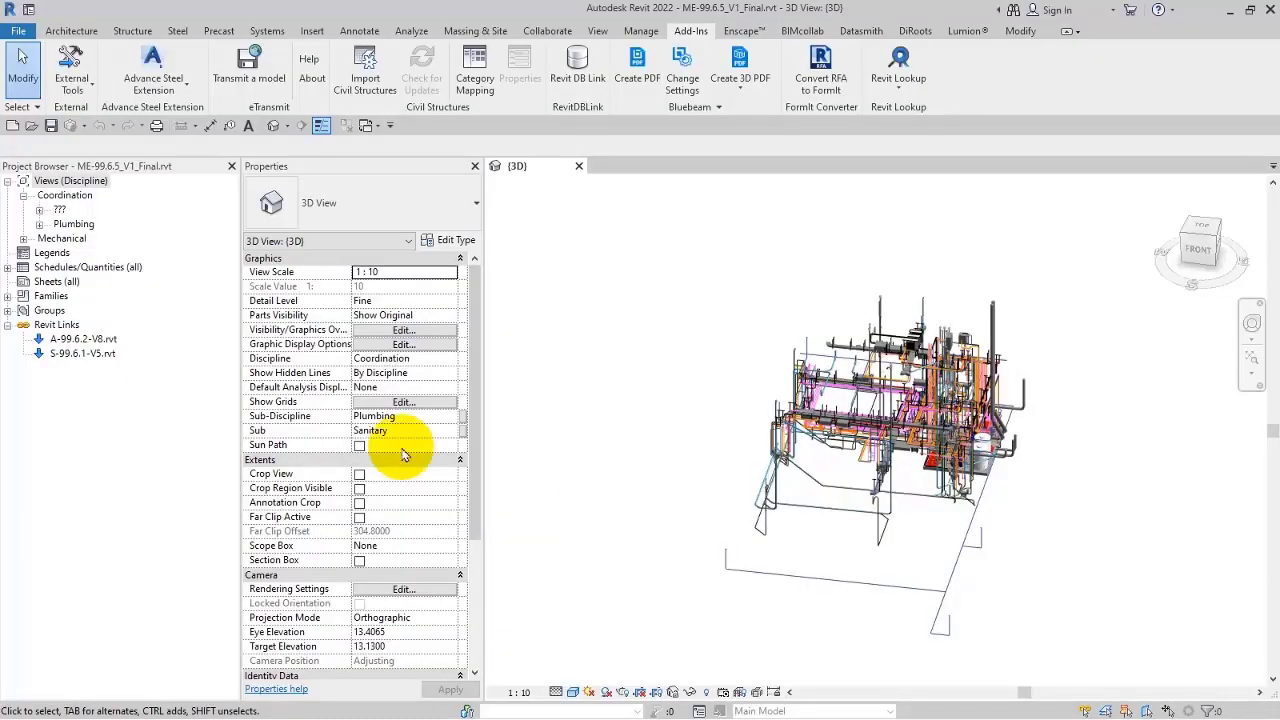
# Create a Metric-Architectural project, switch to its Level 1 plan, then minimize Revit
pyautogui.click(25, 127)
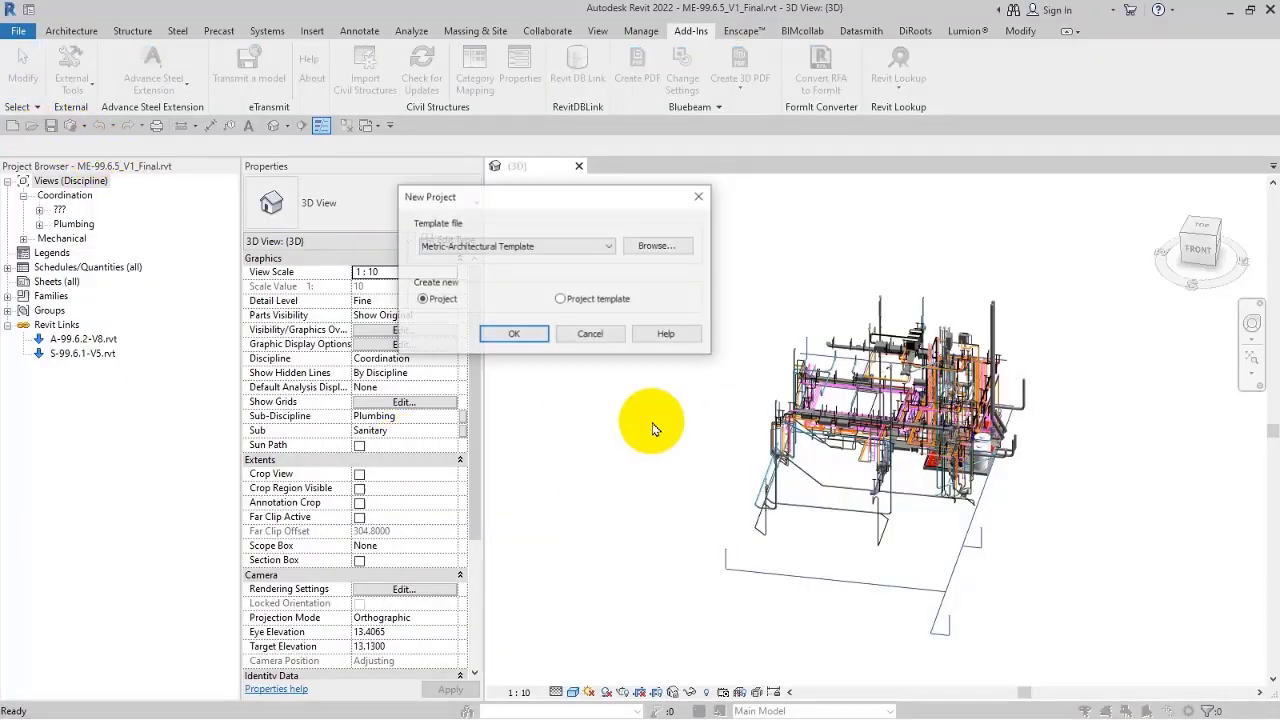
pyautogui.click(500, 334)
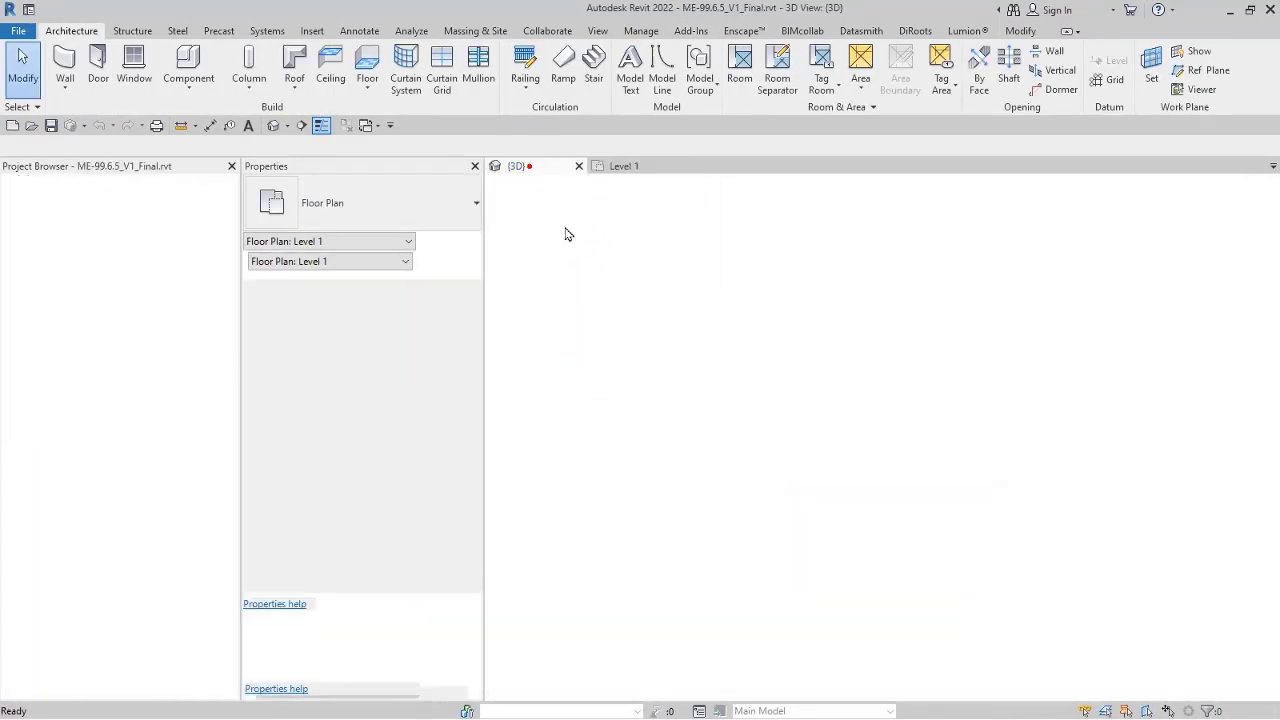
pyautogui.click(811, 423)
pyautogui.click(600, 162)
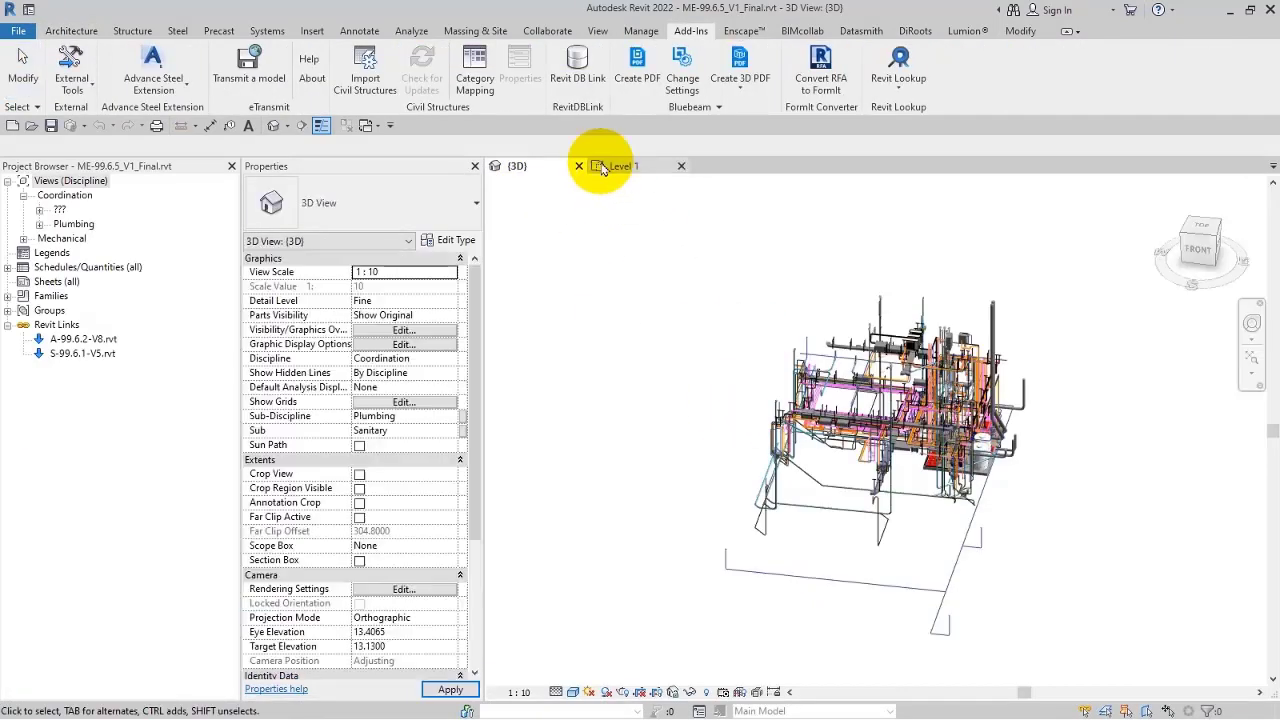
pyautogui.click(610, 166)
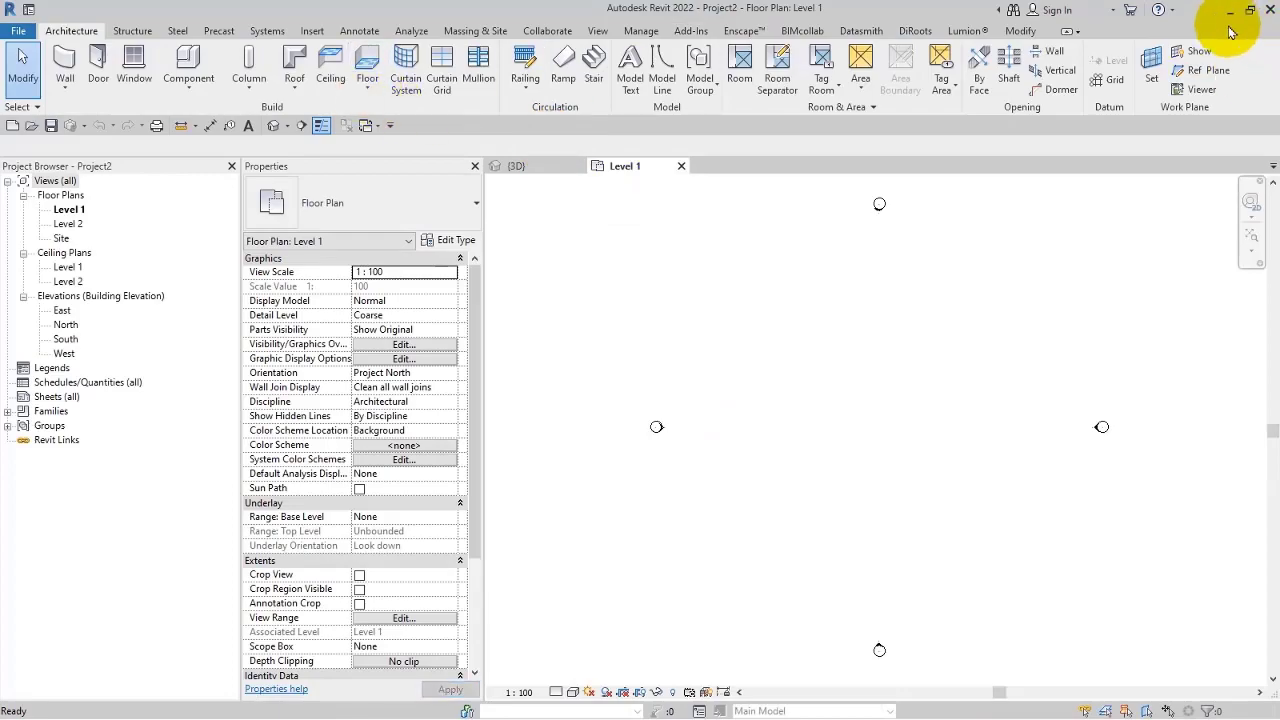
pyautogui.click(1228, 12)
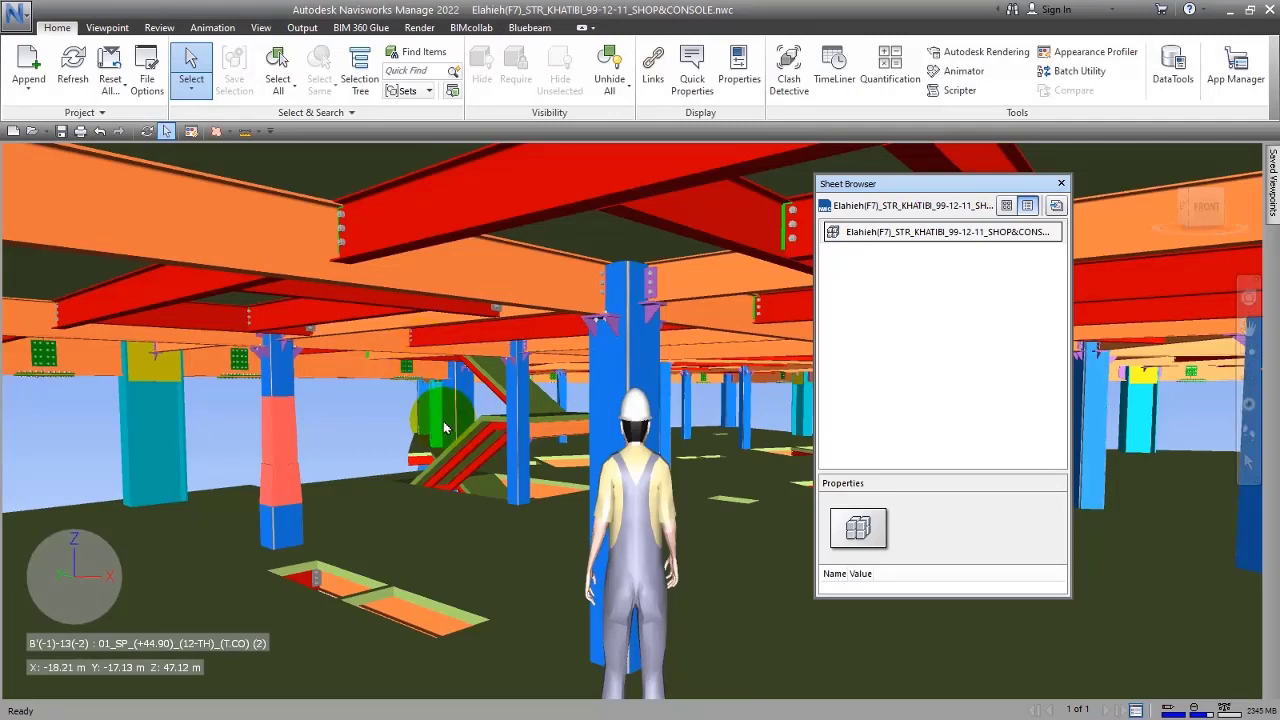
# Start importing a sheet from file and browse to H:\Courses\Navisworks Manage 2022\Files\Revit
pyautogui.click(860, 210)
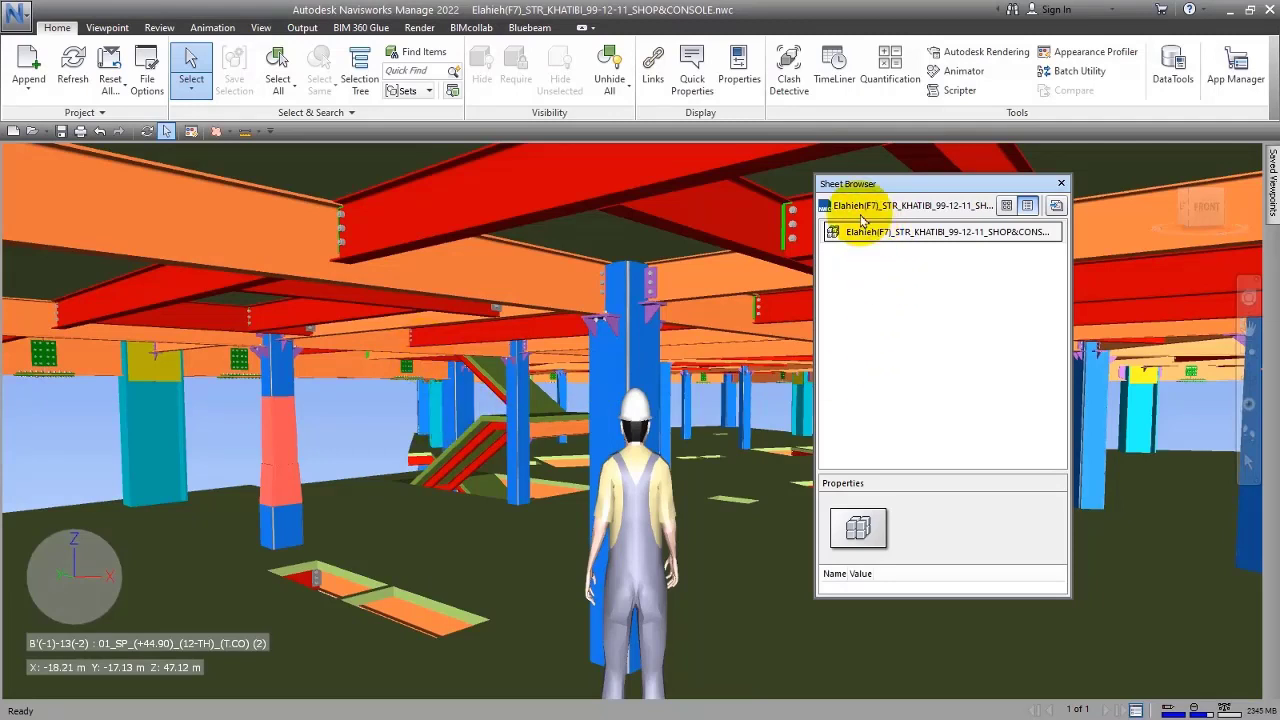
pyautogui.click(1057, 205)
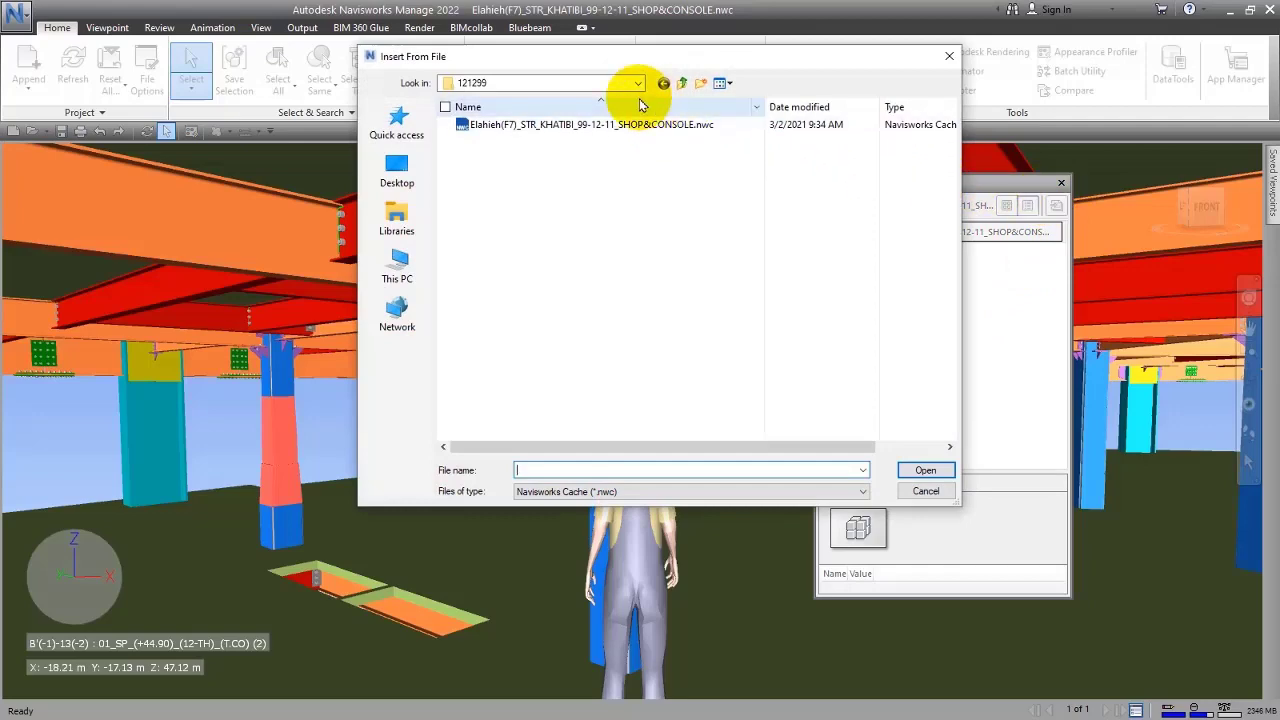
pyautogui.click(613, 87)
pyautogui.click(540, 394)
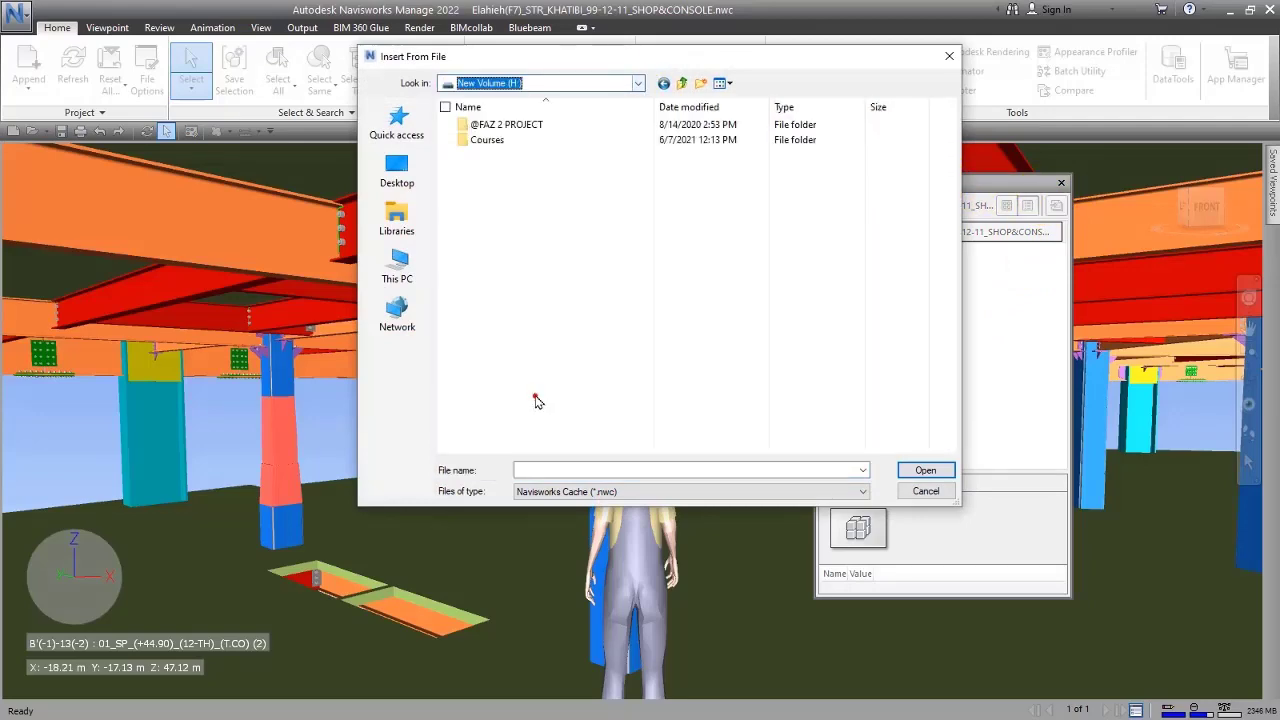
pyautogui.doubleClick(482, 143)
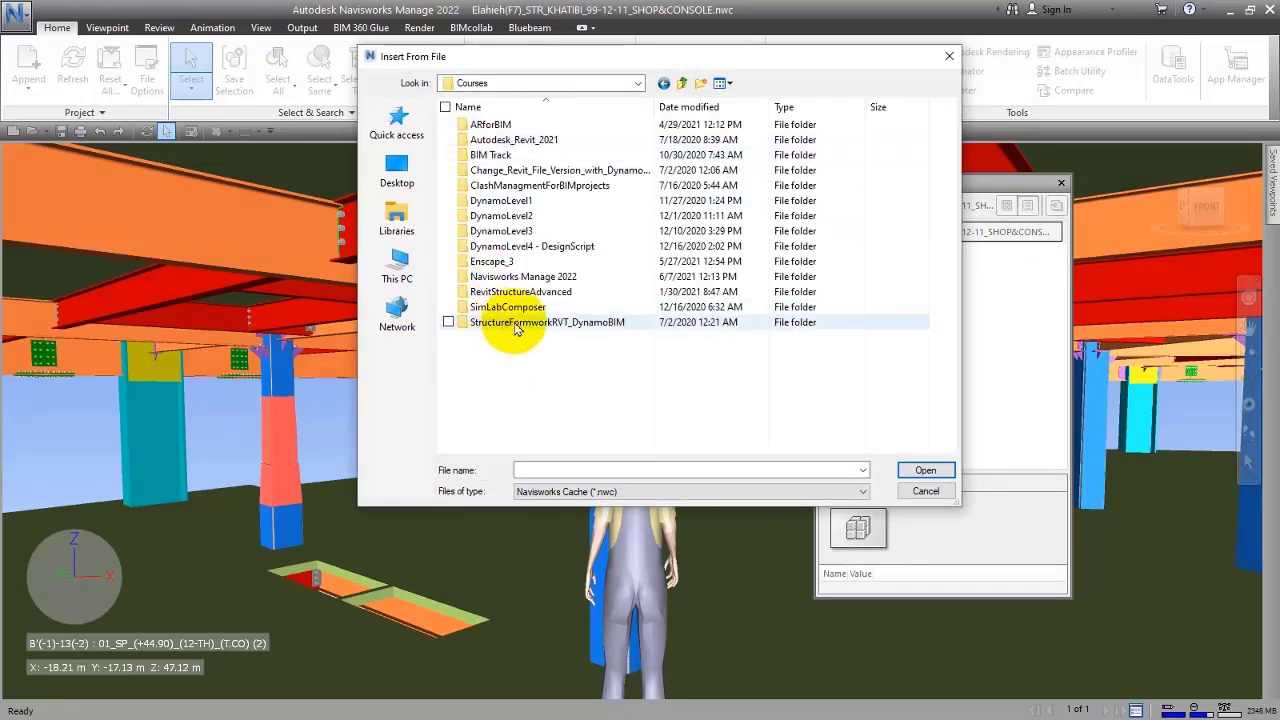
pyautogui.doubleClick(517, 276)
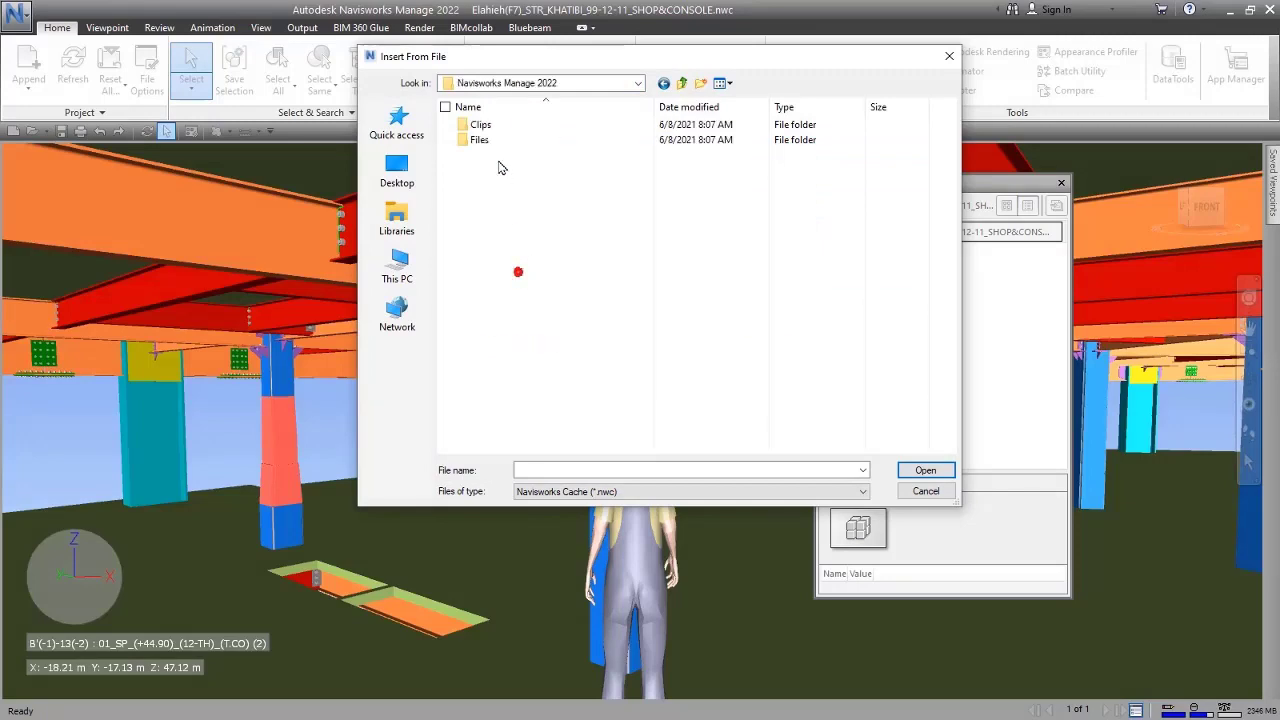
pyautogui.doubleClick(490, 139)
pyautogui.doubleClick(488, 127)
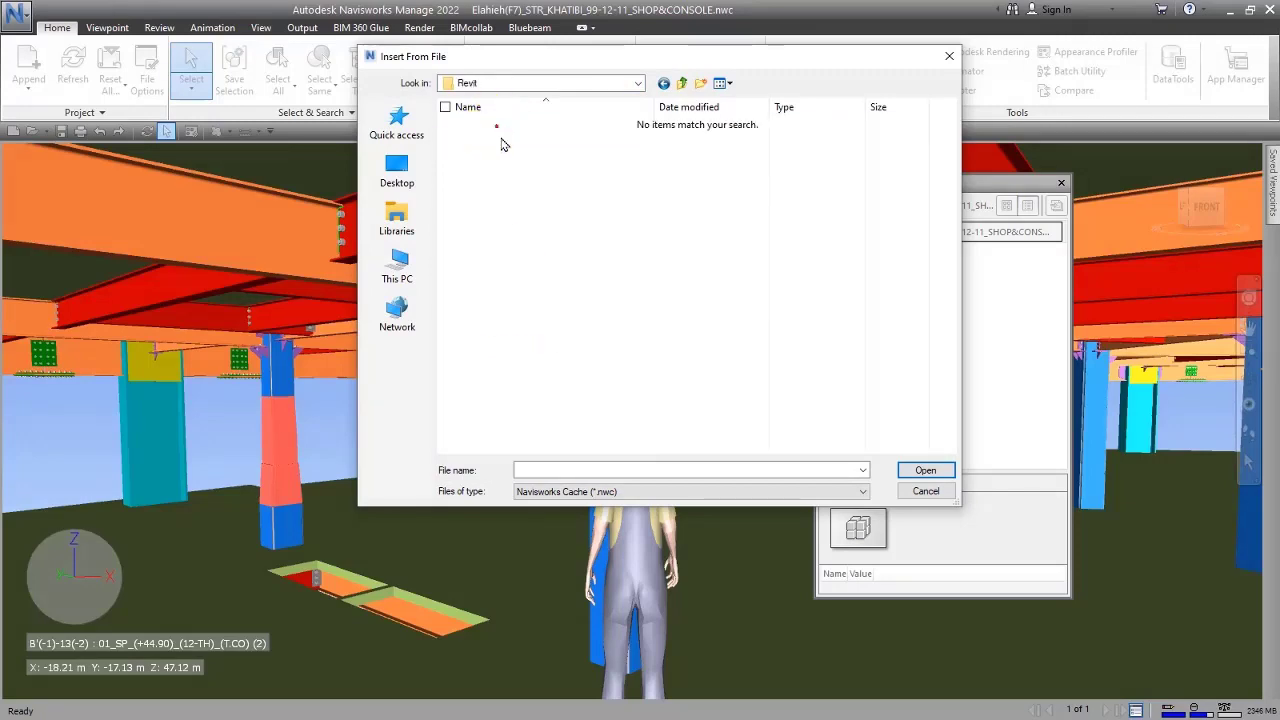
# Filter the file list to Navisworks Cache (*.nwc) files
pyautogui.click(663, 491)
pyautogui.scroll(1, 625, 290)
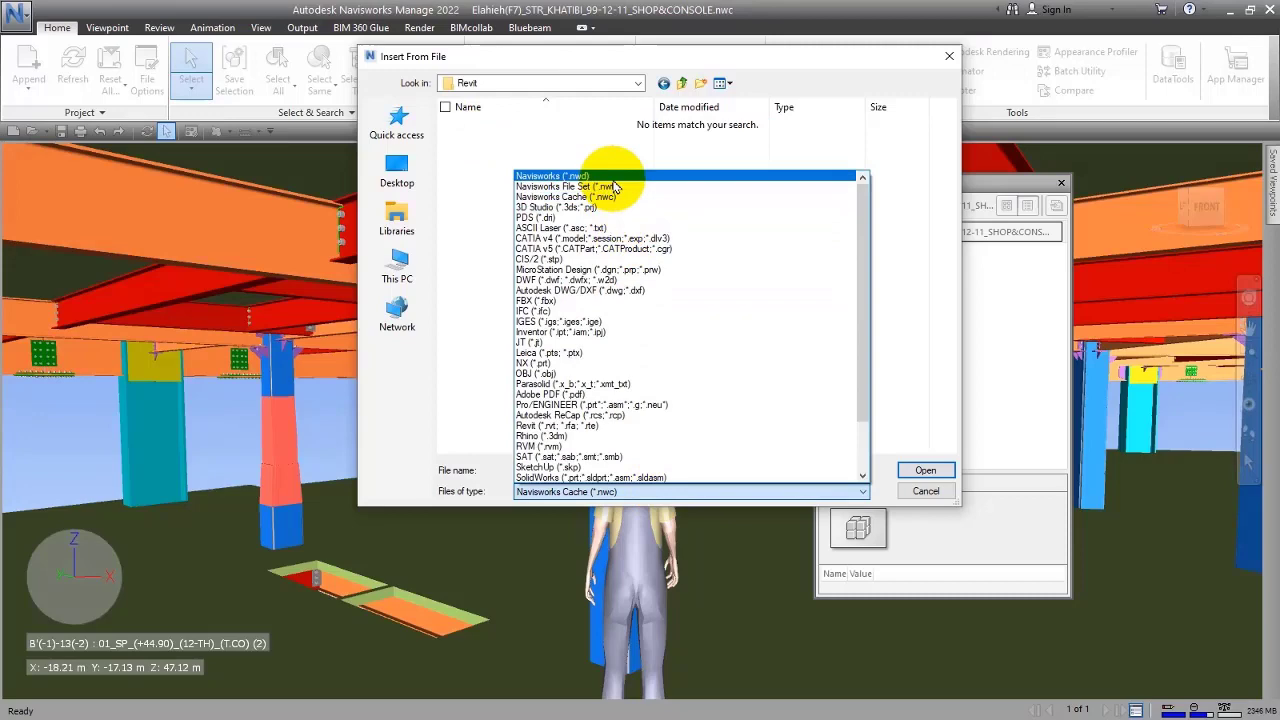
pyautogui.click(610, 180)
pyautogui.click(614, 491)
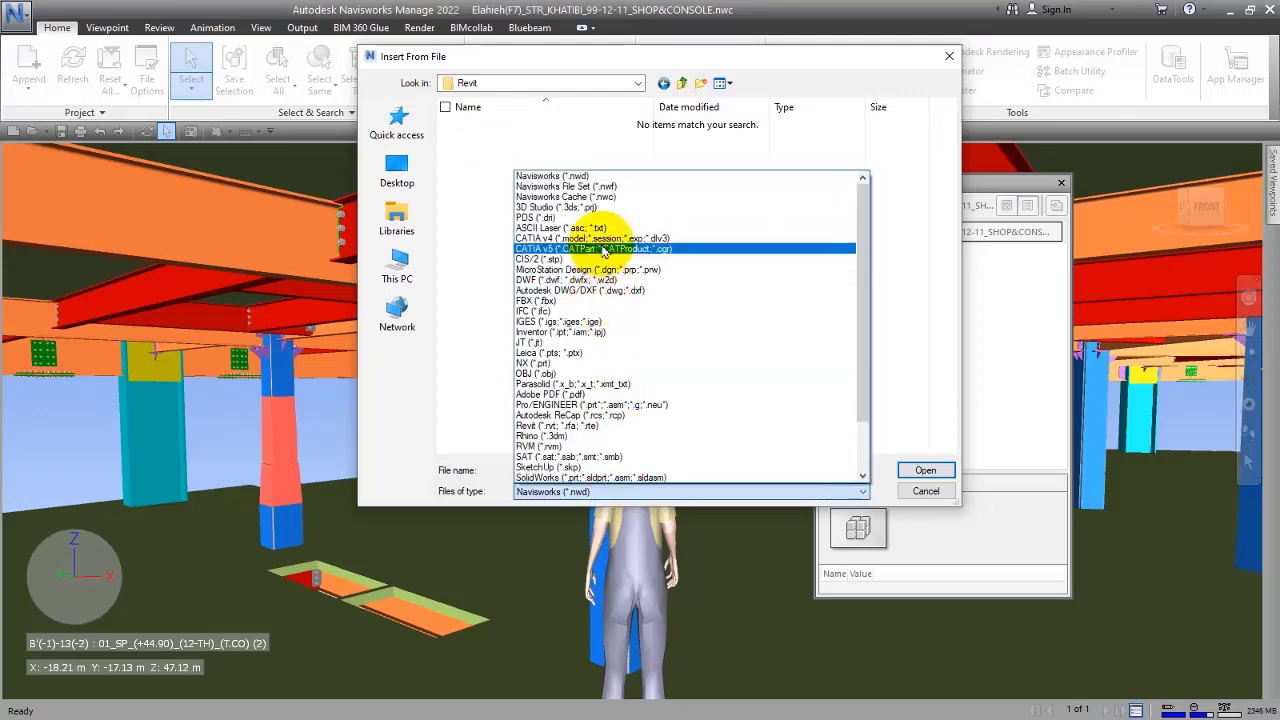
pyautogui.click(598, 197)
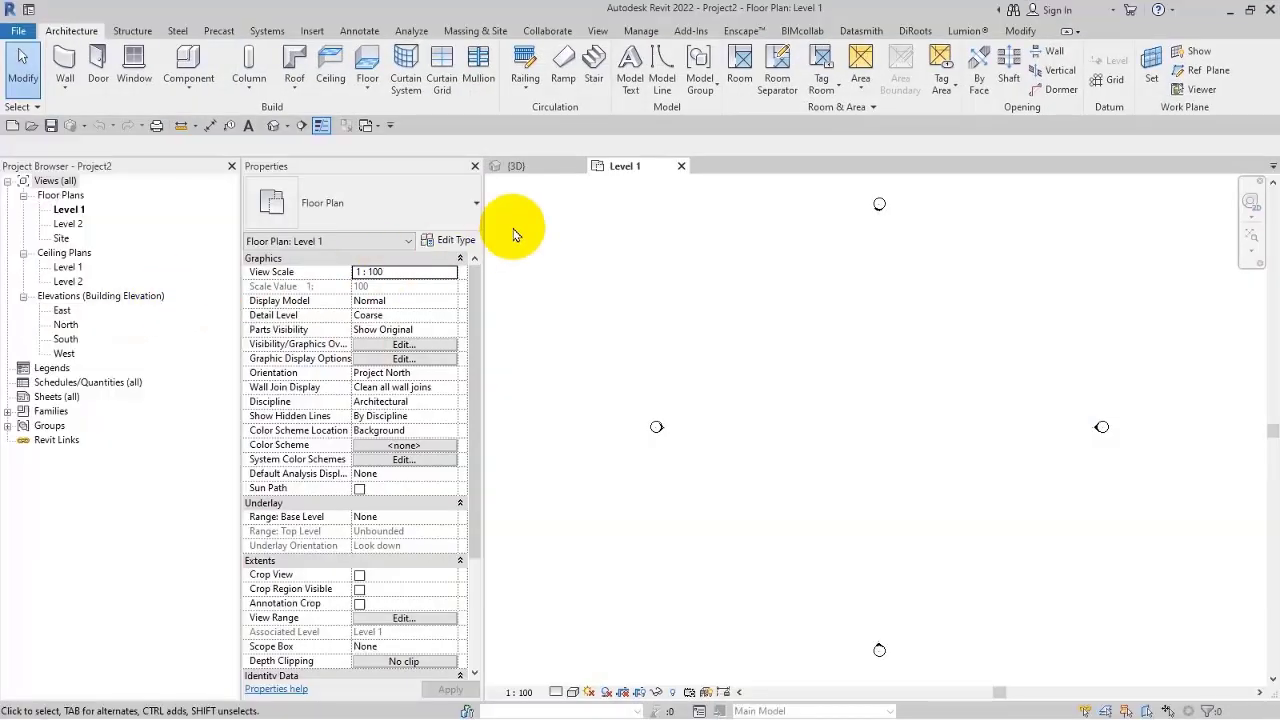
# Close the Level 1 view and browse to the course's Files\Revit folder to open a project
pyautogui.click(682, 167)
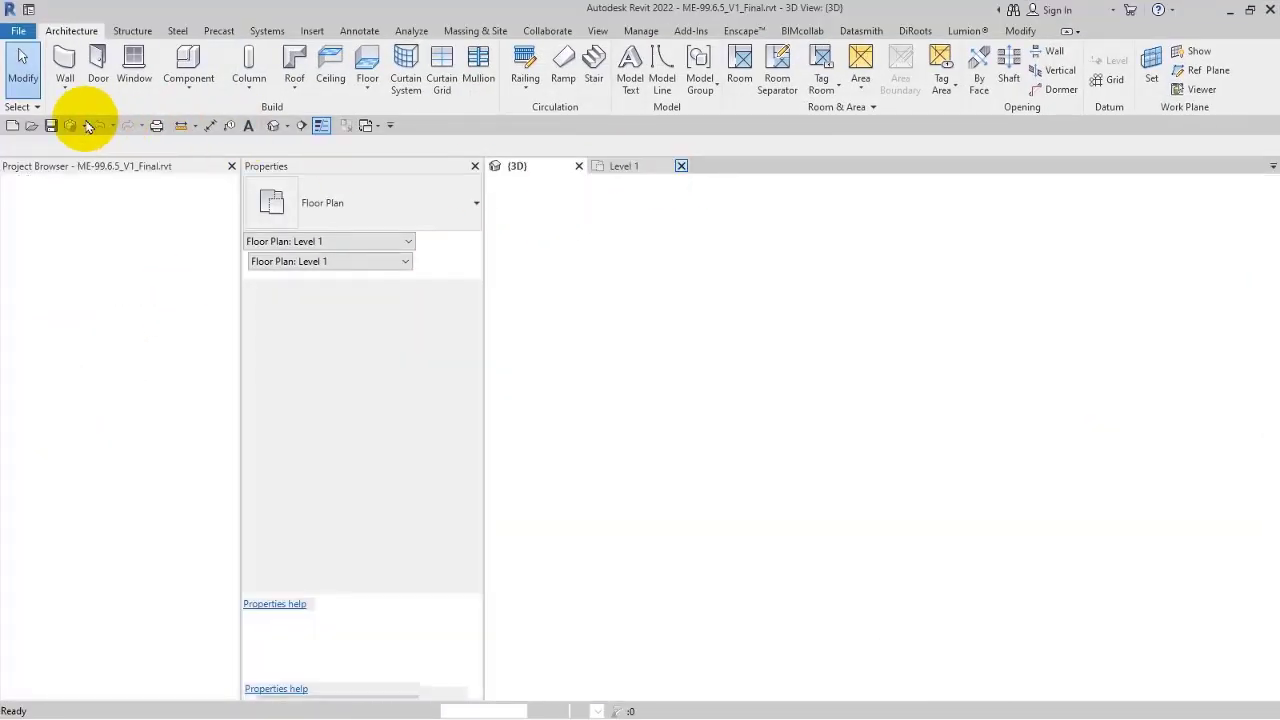
pyautogui.click(32, 126)
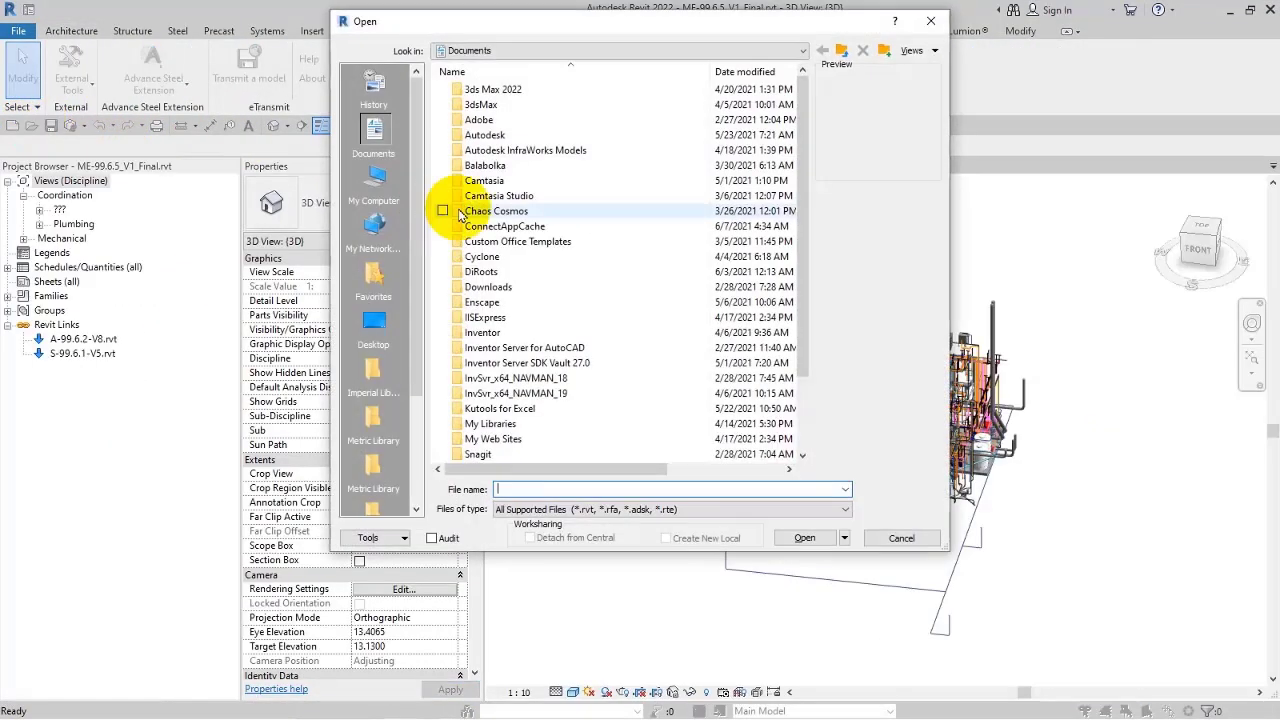
pyautogui.click(494, 52)
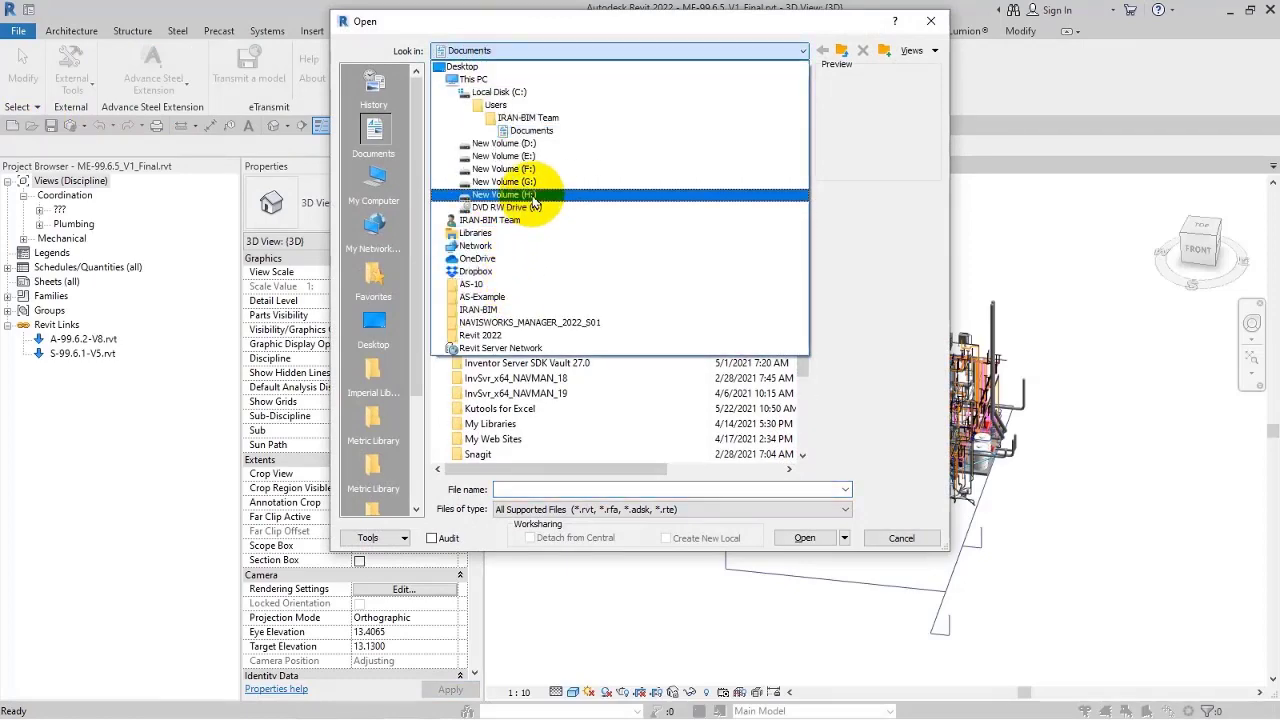
pyautogui.click(523, 193)
pyautogui.doubleClick(493, 117)
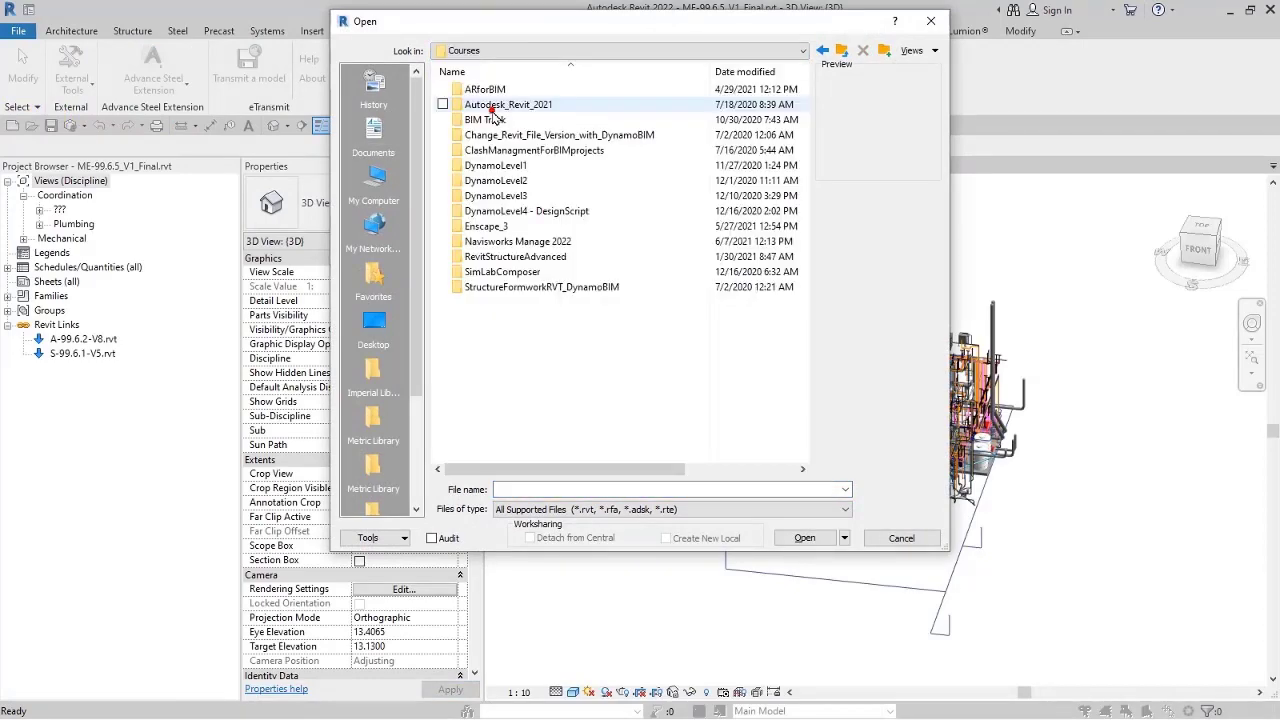
pyautogui.click(533, 246)
pyautogui.doubleClick(531, 241)
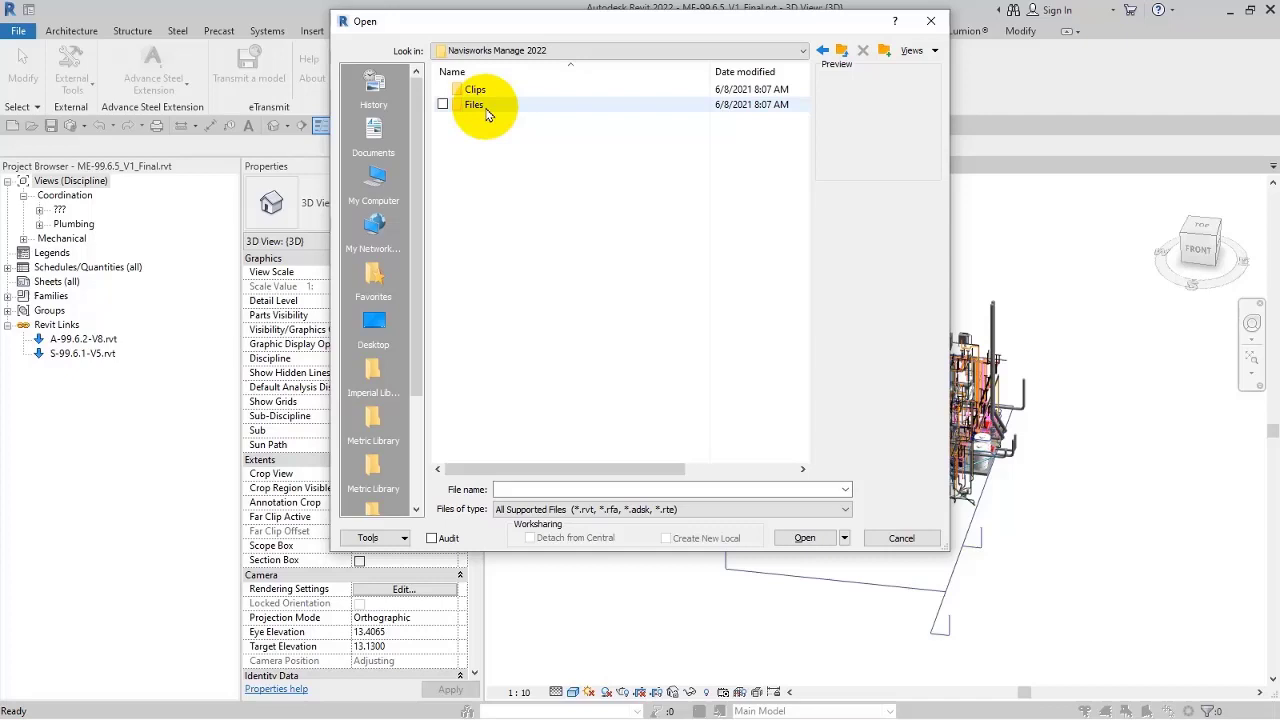
pyautogui.doubleClick(485, 108)
pyautogui.doubleClick(472, 89)
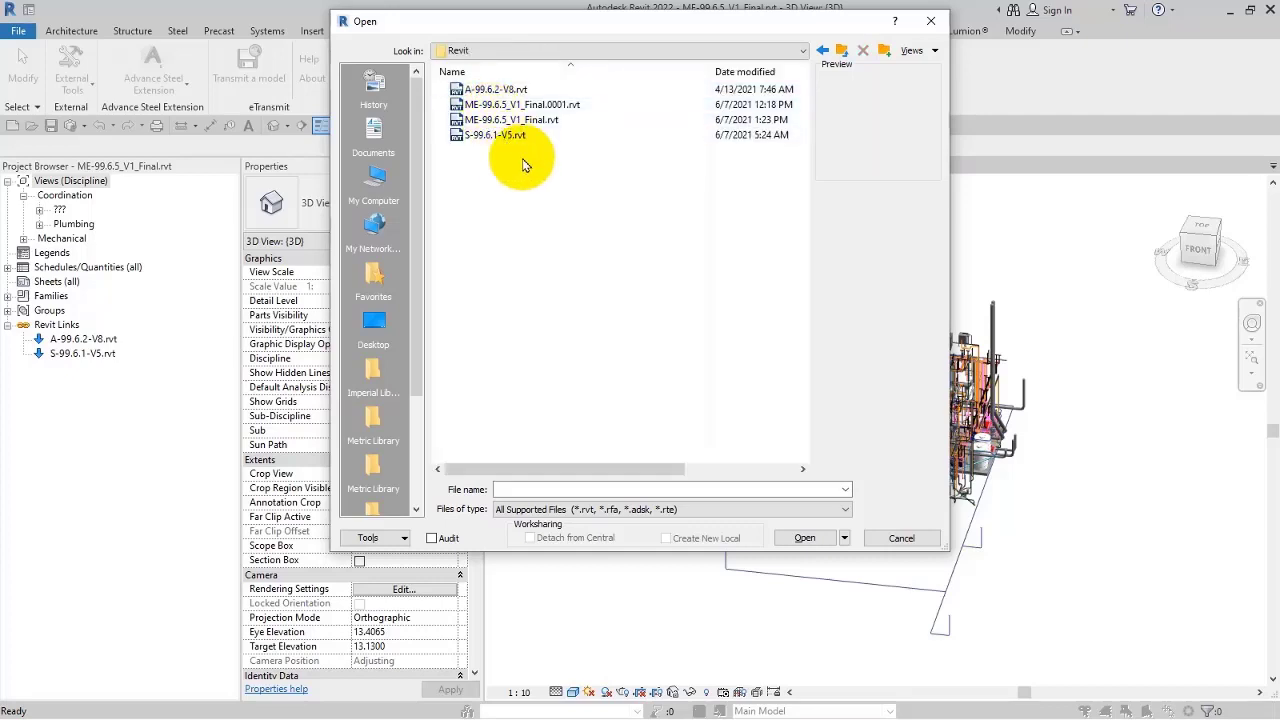
# Open S-99.6.1-V5.rvt, accepting the prompt to unload it as a link
pyautogui.click(492, 135)
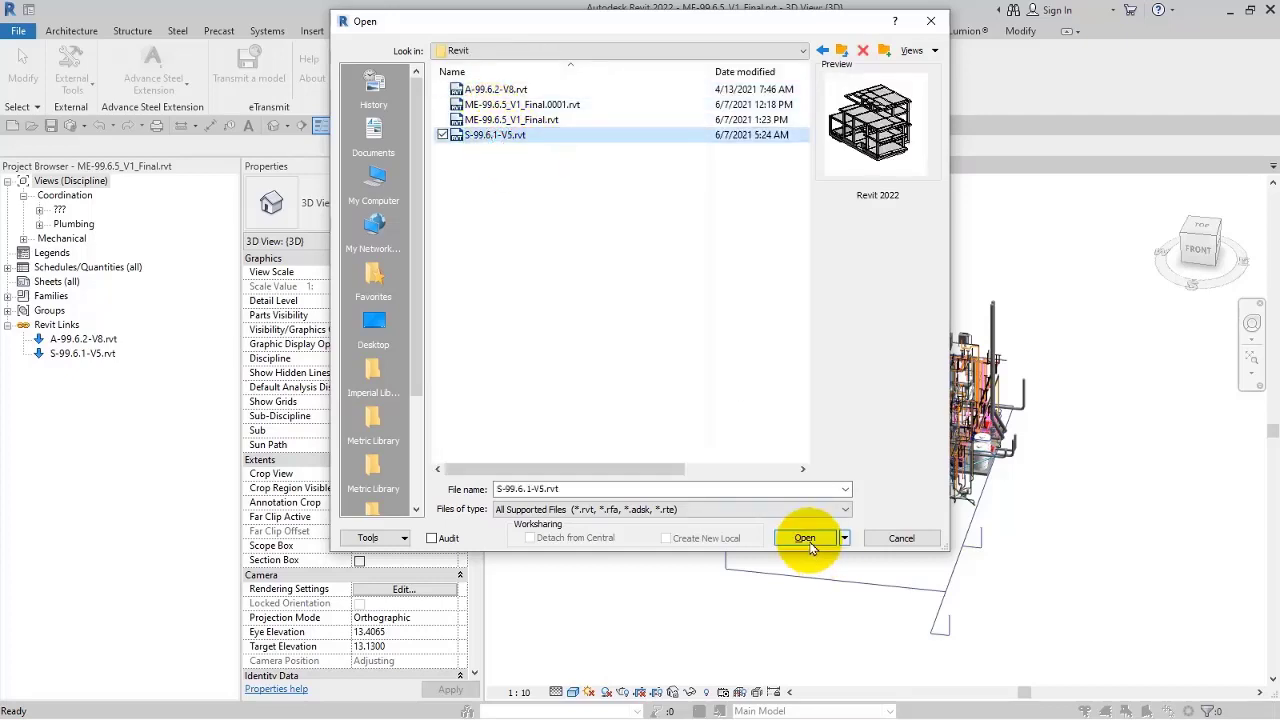
pyautogui.click(807, 538)
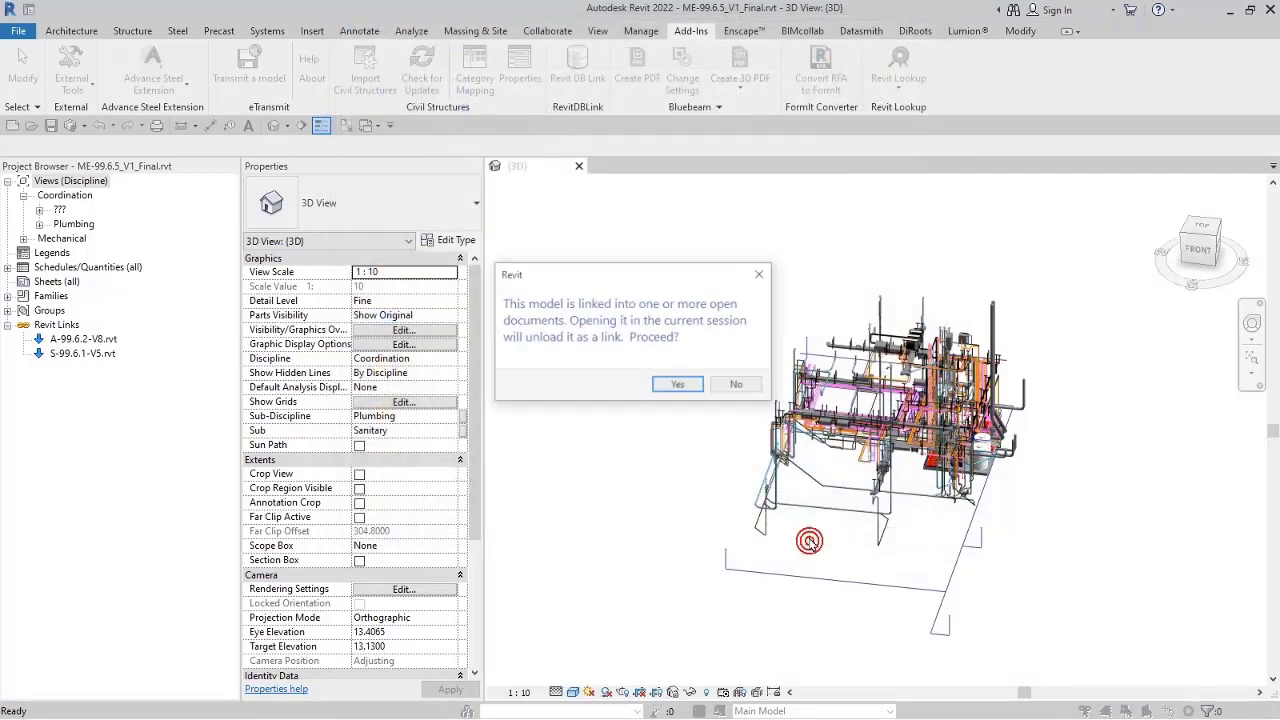
pyautogui.click(704, 386)
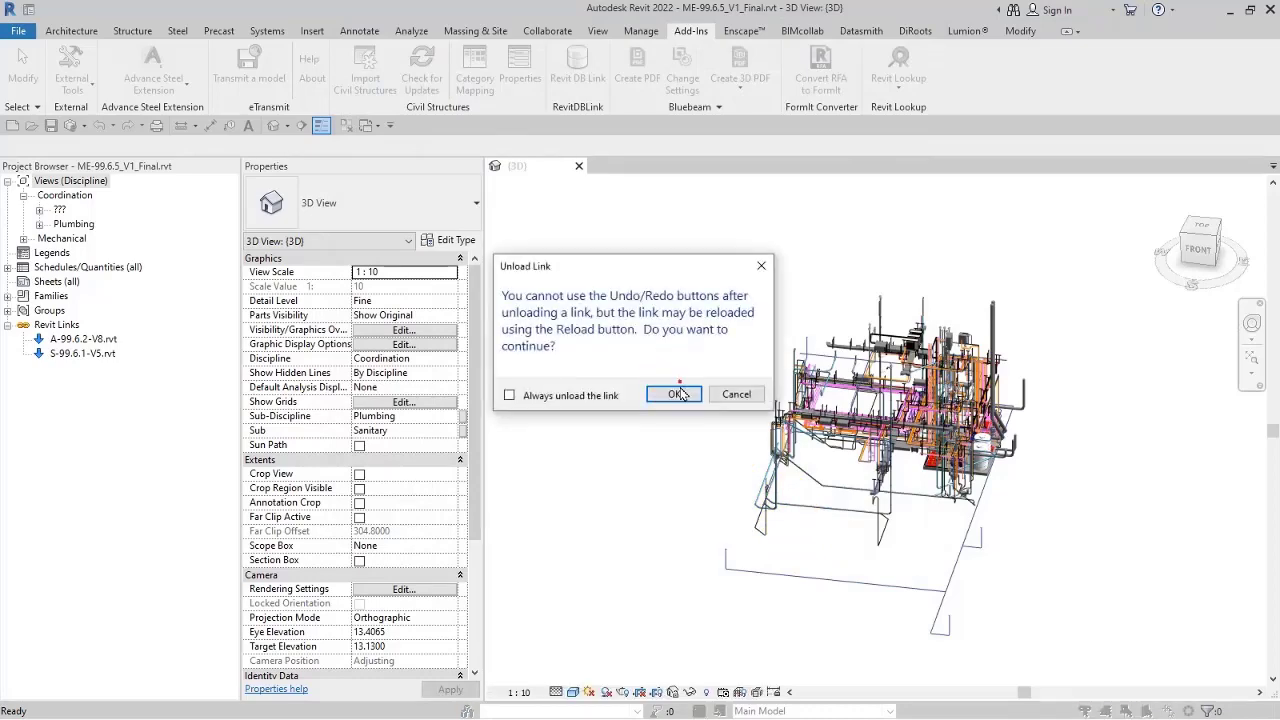
pyautogui.click(677, 394)
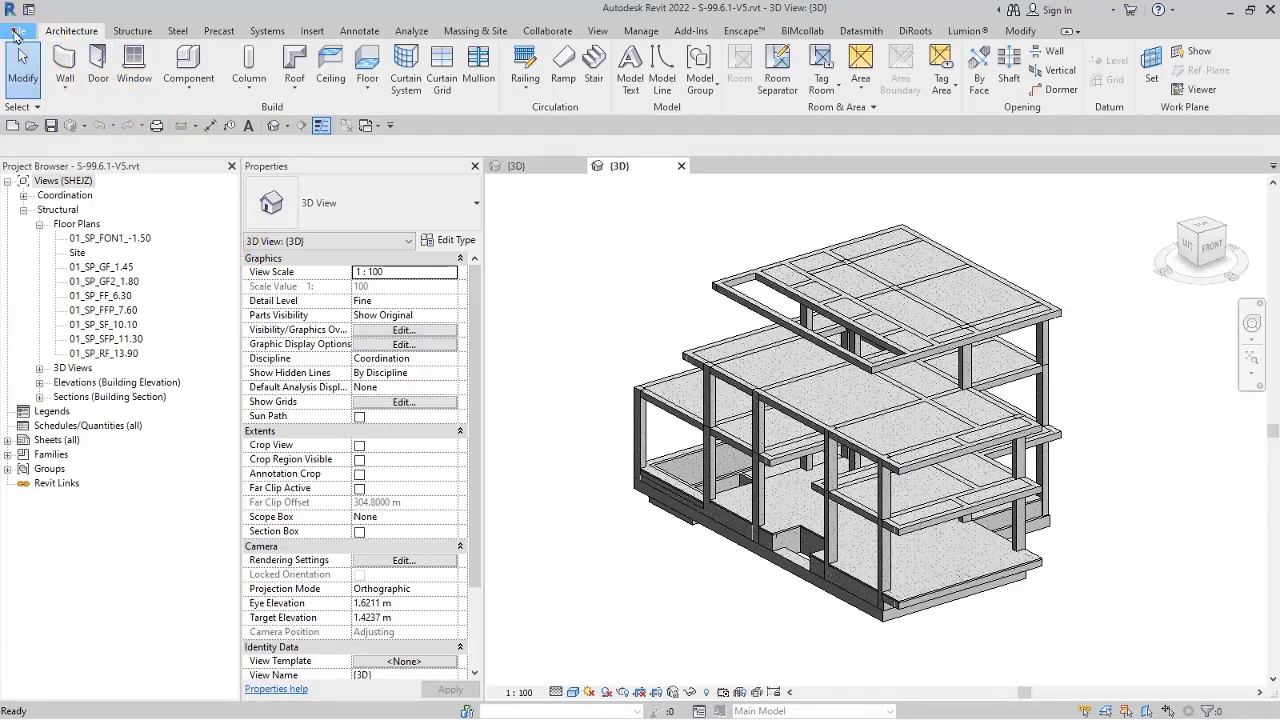
# Start an NWC export and navigate to the Navisworks Manage 2022 course's Files folder
pyautogui.click(15, 33)
pyautogui.click(60, 280)
pyautogui.click(168, 328)
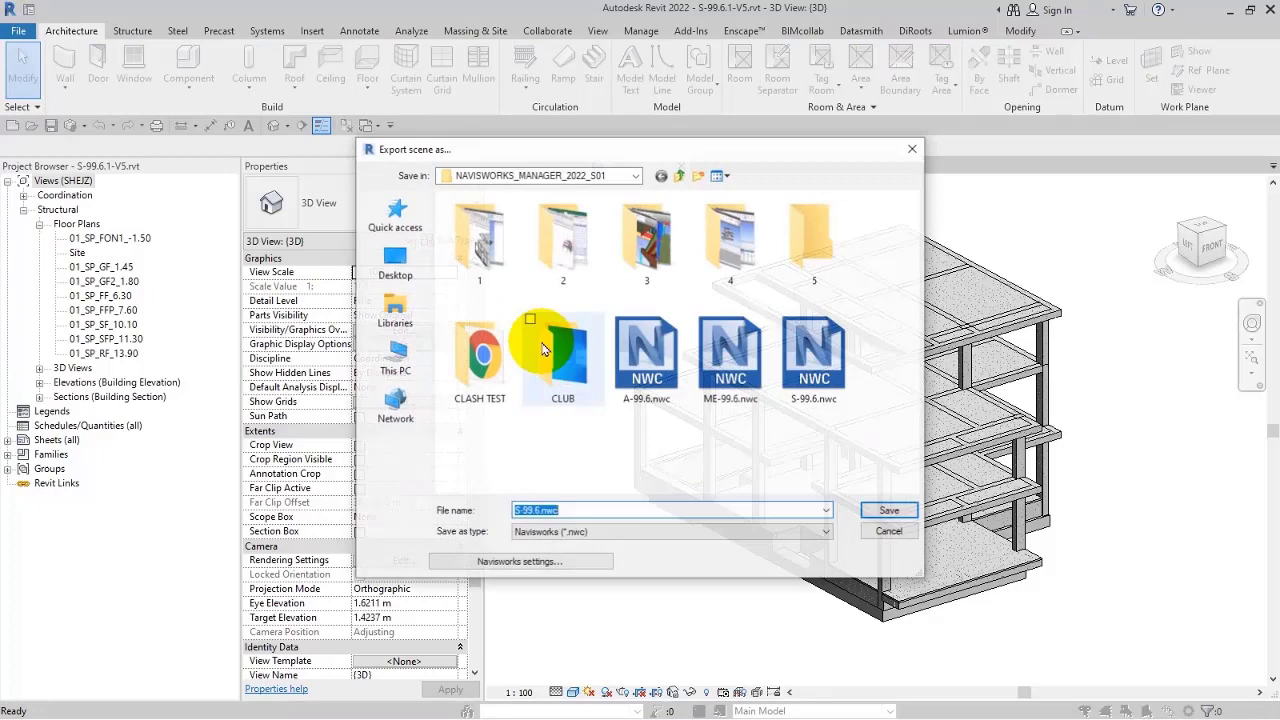
pyautogui.write('H:\\Courses\\Navisworks Manage 2022')
pyautogui.click(880, 510)
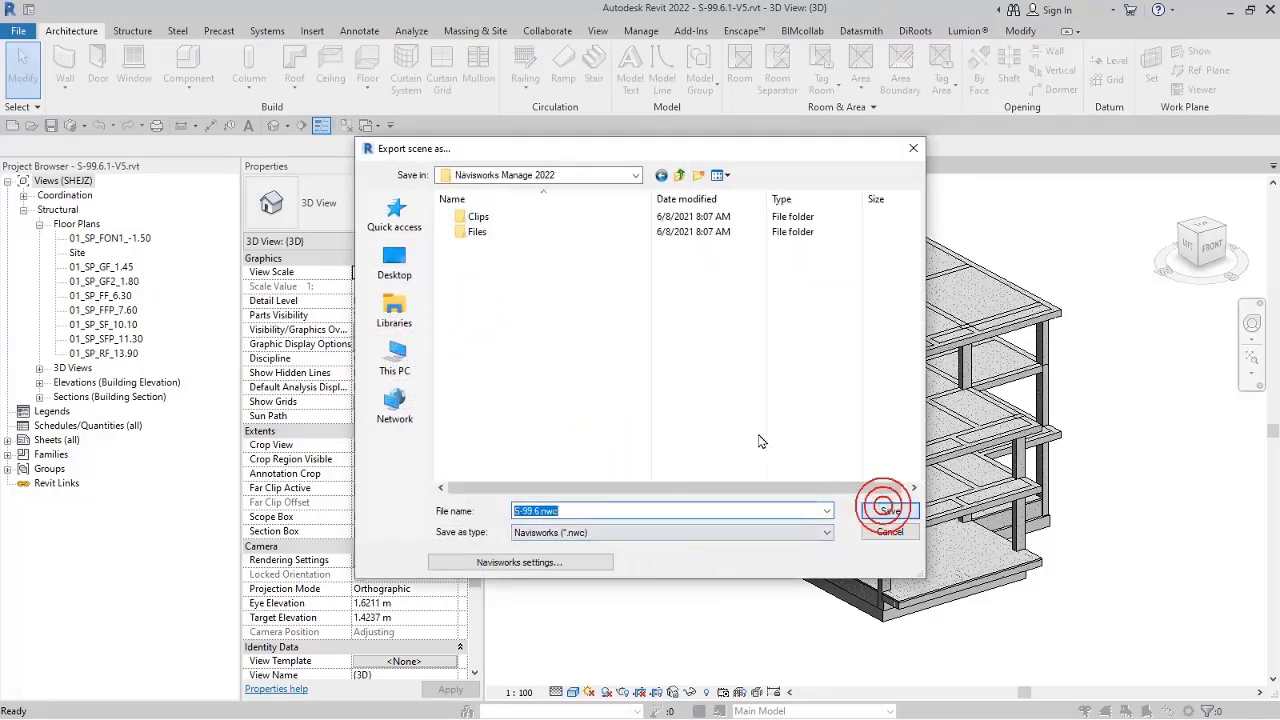
pyautogui.click(470, 221)
pyautogui.doubleClick(474, 231)
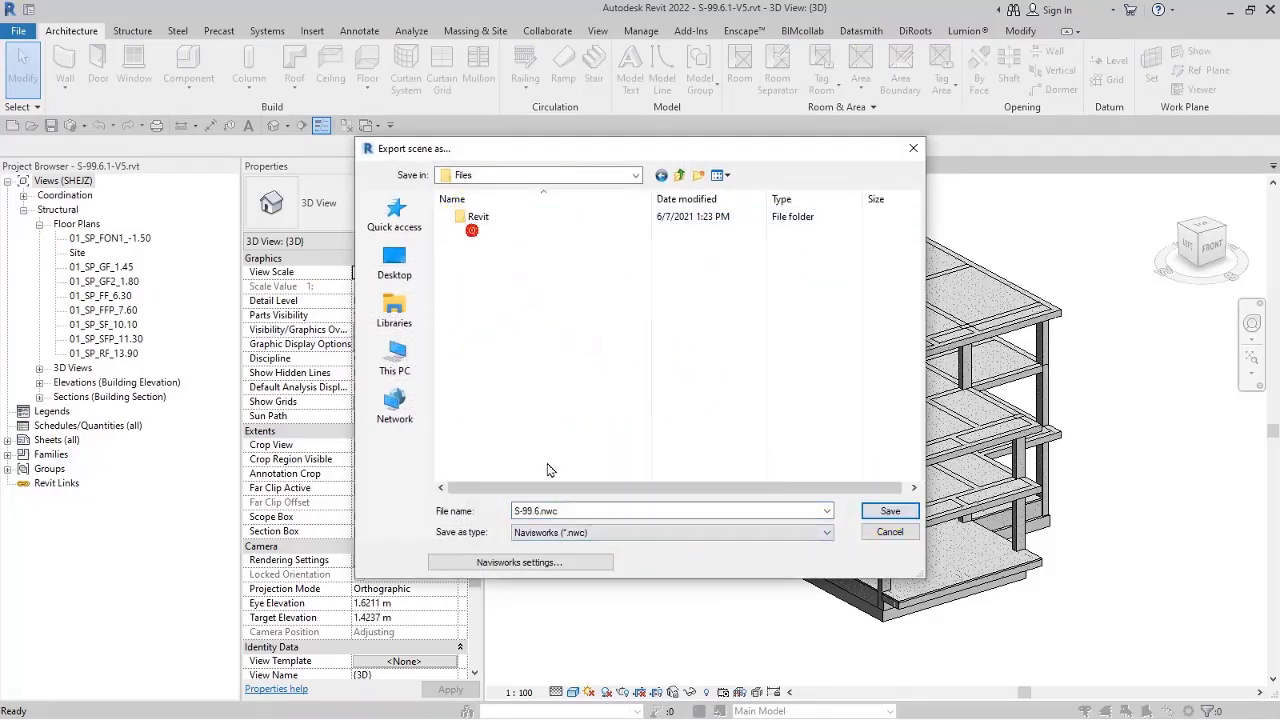
# Create a new folder named NWC and save S-99.6.nwc into it
pyautogui.click(701, 178)
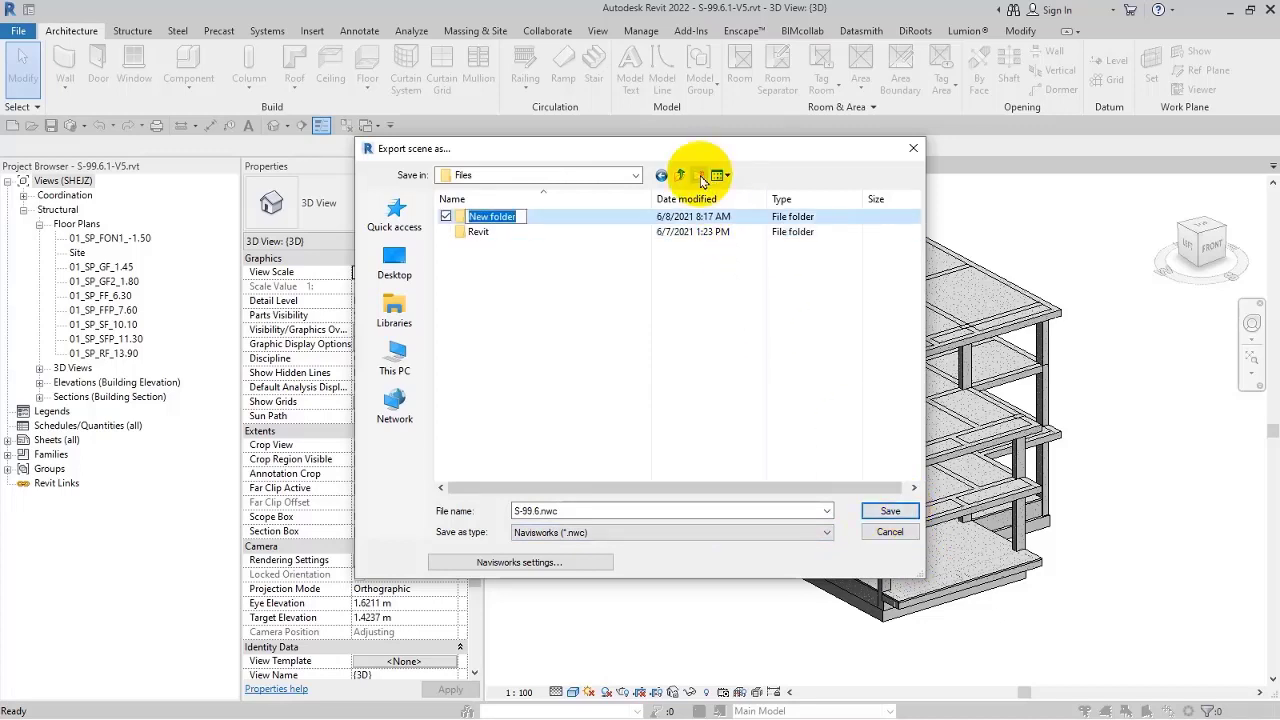
pyautogui.write('NWC')
pyautogui.click(471, 218)
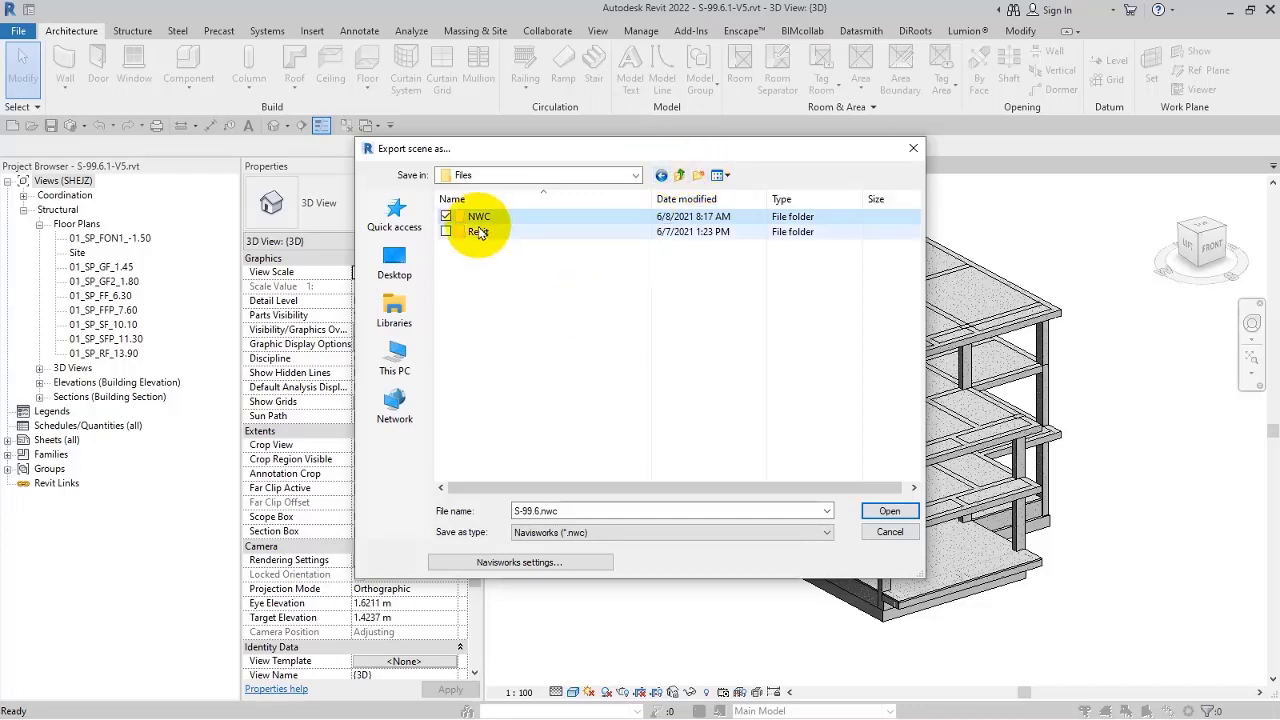
pyautogui.doubleClick(478, 217)
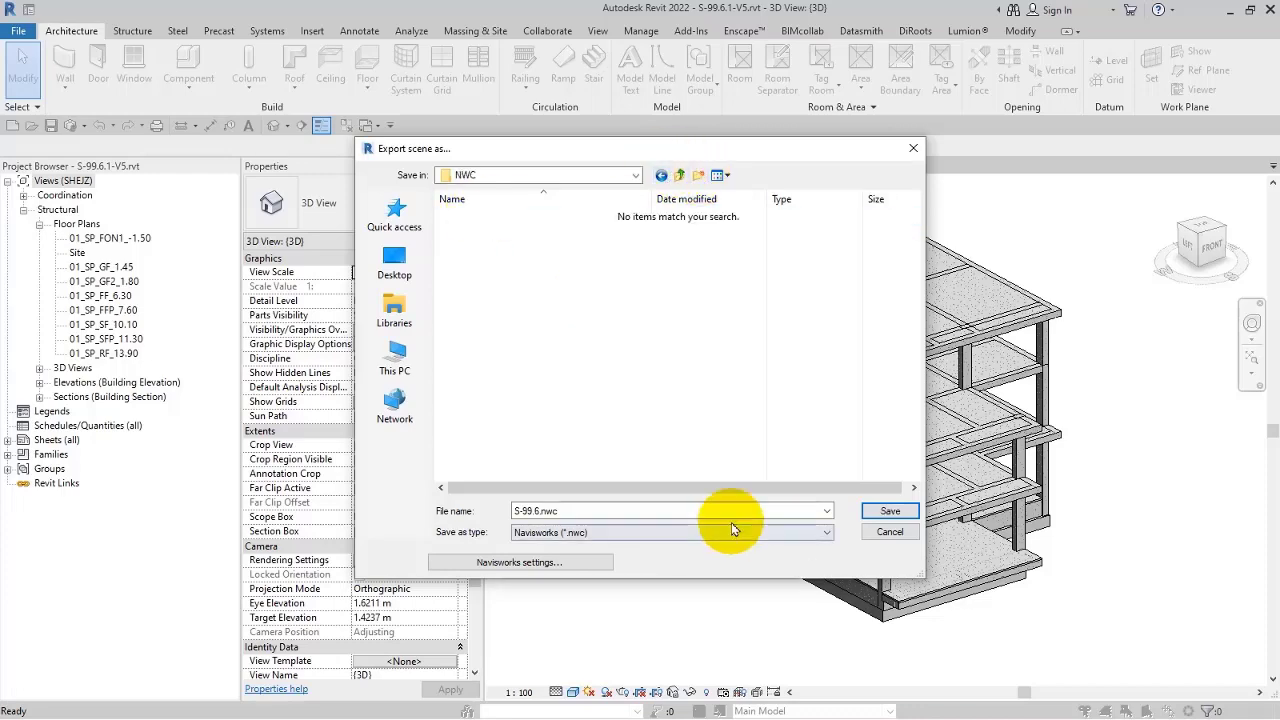
pyautogui.click(890, 511)
pyautogui.moveTo(119, 38); pyautogui.dragTo(434, 143)
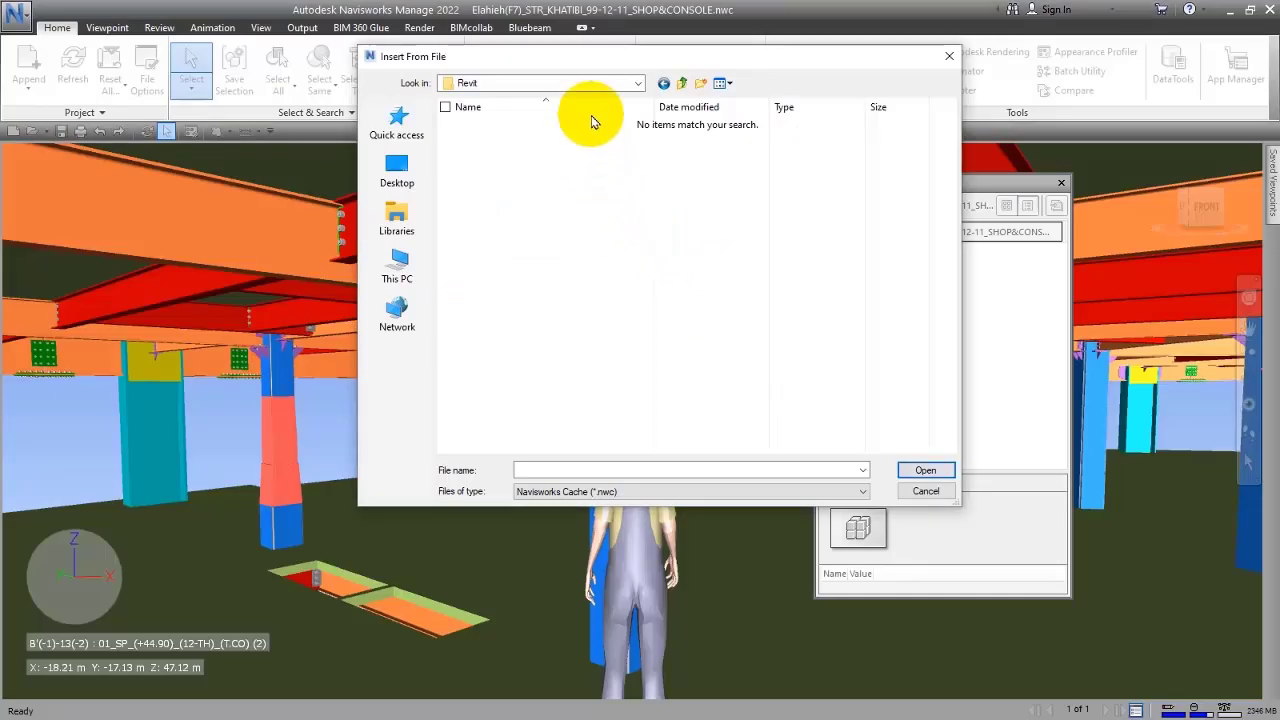
# Insert S-99.6.nwc from the NWC folder as a new sheet
pyautogui.click(663, 84)
pyautogui.doubleClick(485, 124)
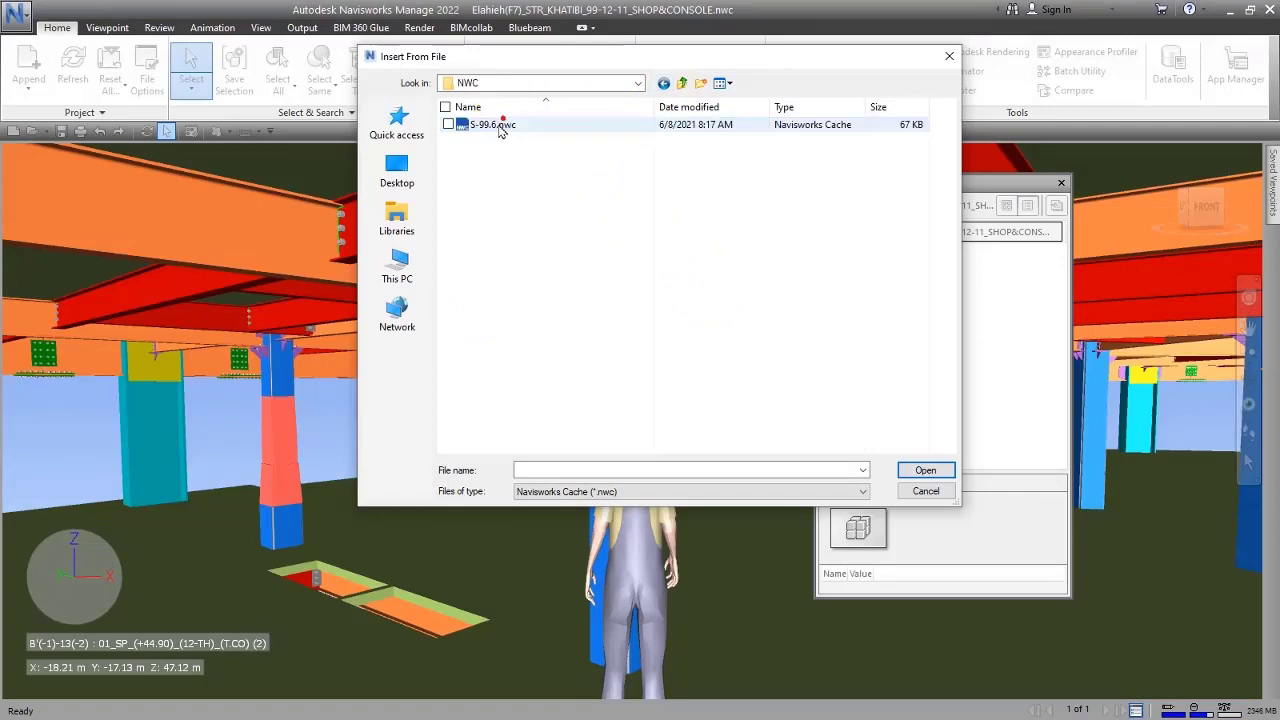
pyautogui.click(495, 124)
pyautogui.click(925, 470)
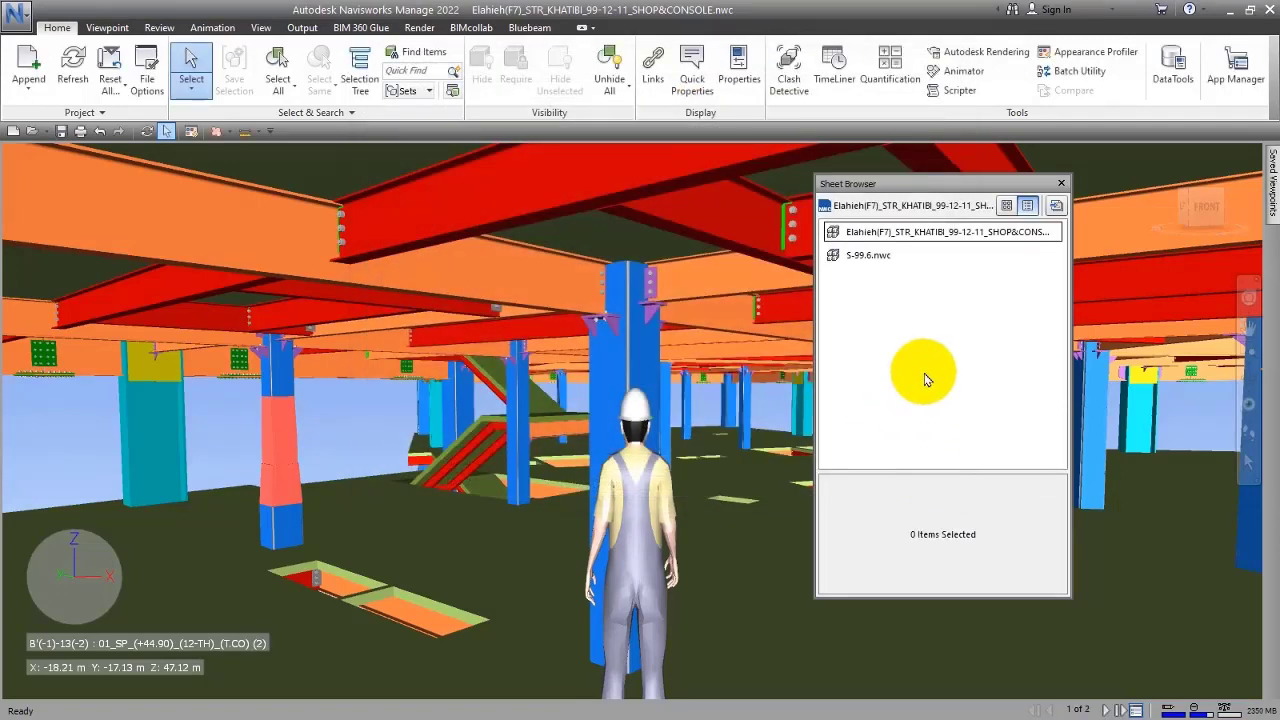
# Display the S-99.6.nwc sheet's concrete structural frame in the viewer
pyautogui.click(862, 258)
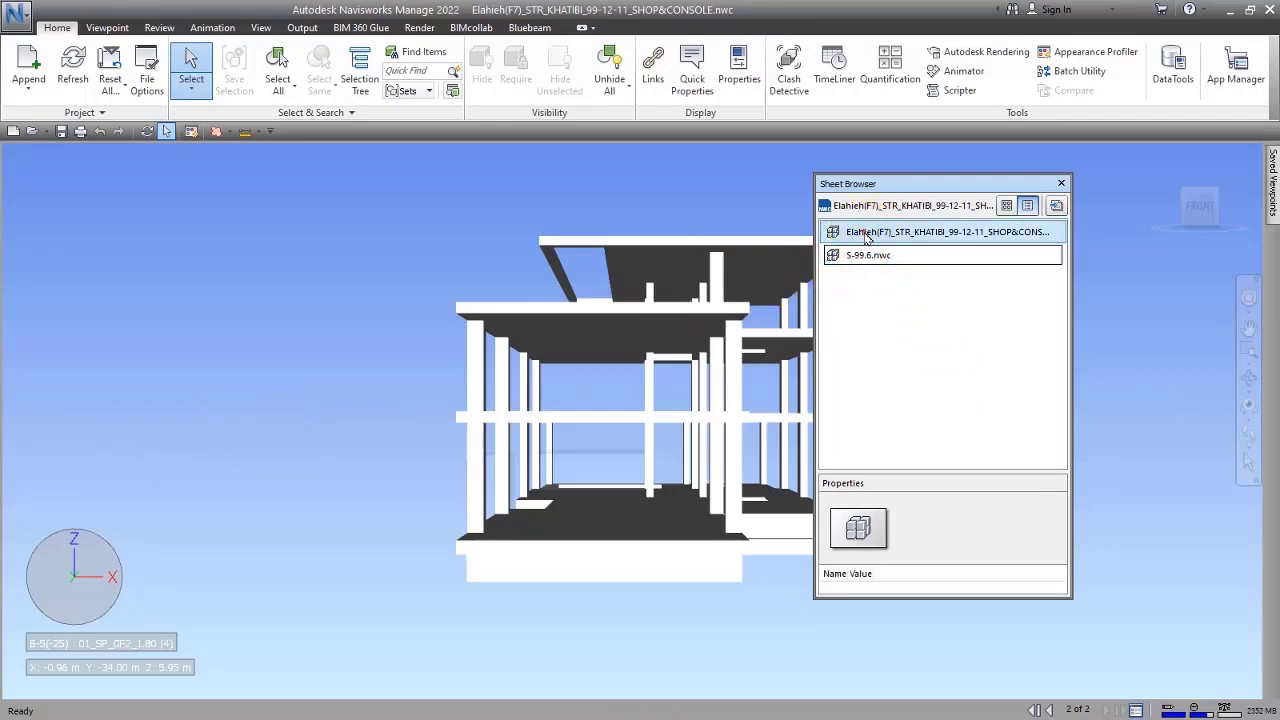
pyautogui.doubleClick(862, 232)
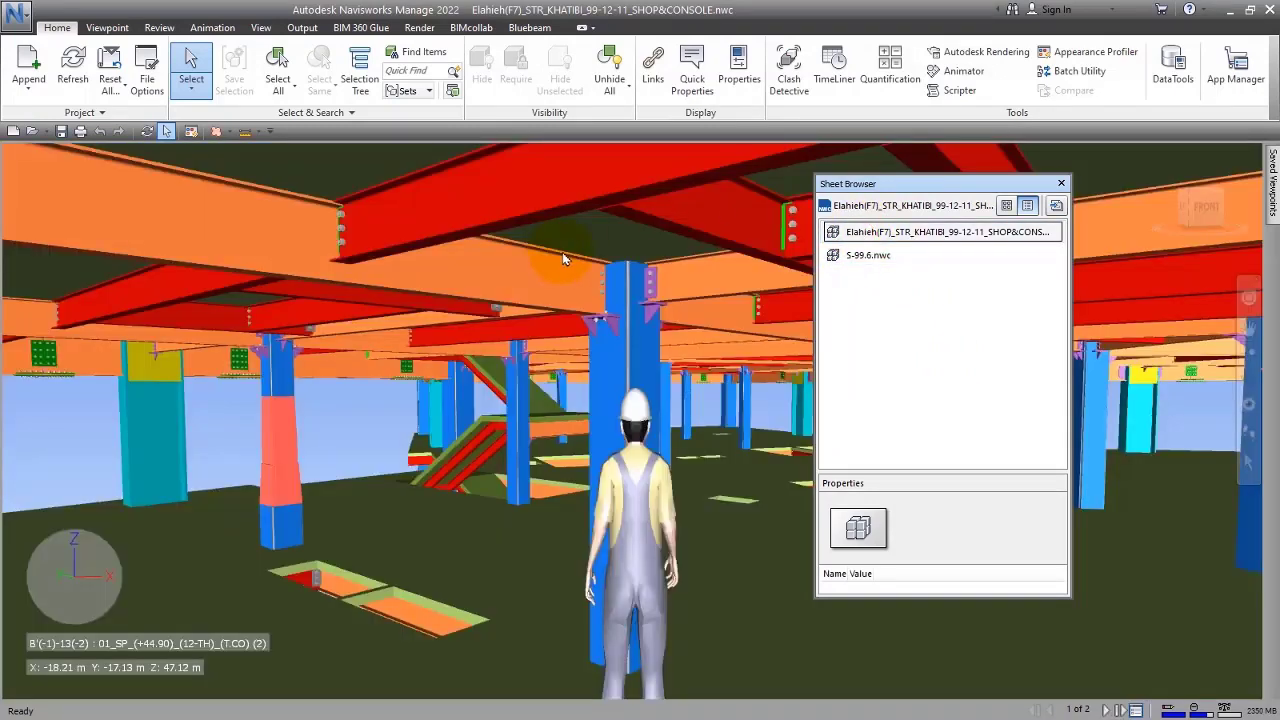
pyautogui.doubleClick(868, 258)
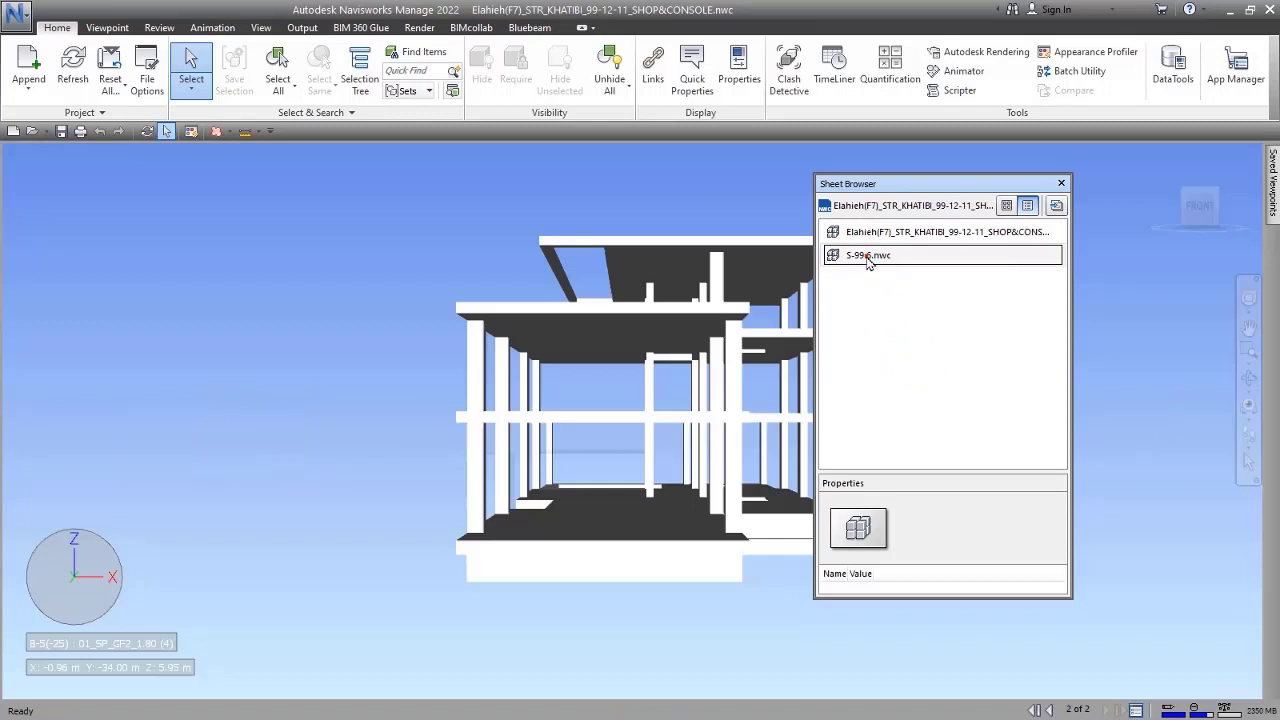
# Cancel the New file command and switch back to the original steel model sheet
pyautogui.click(17, 14)
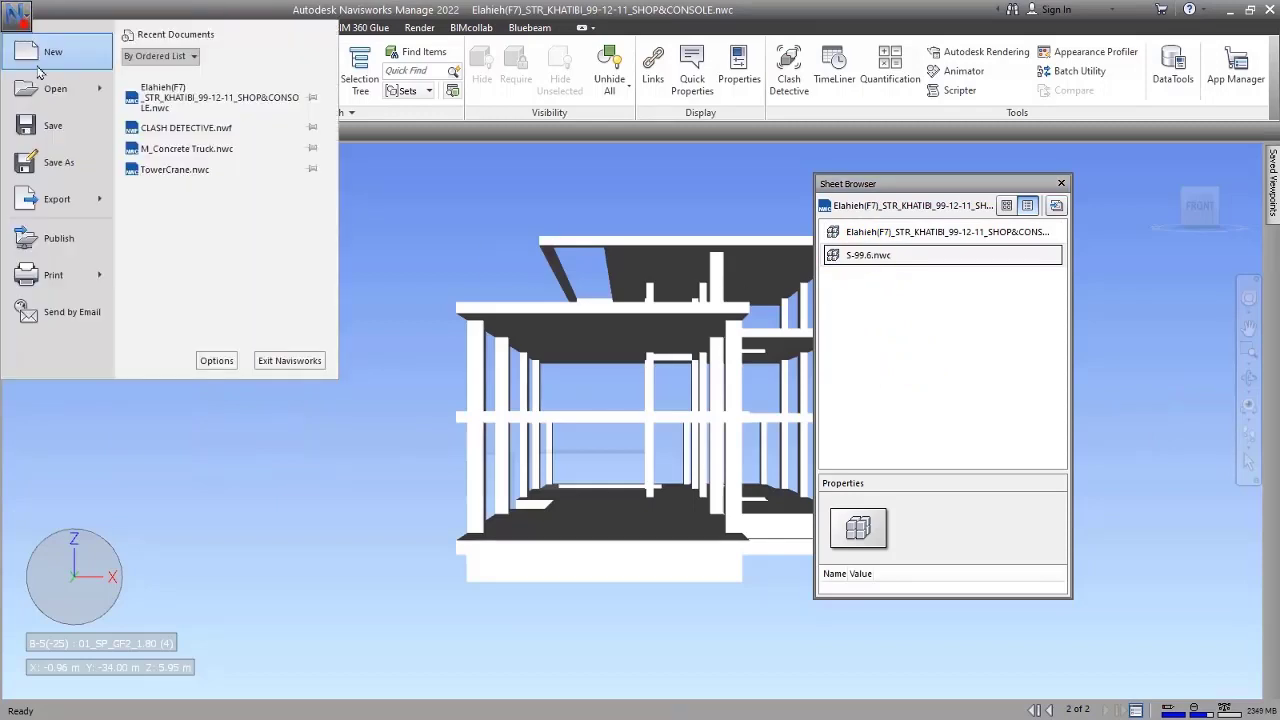
pyautogui.click(42, 55)
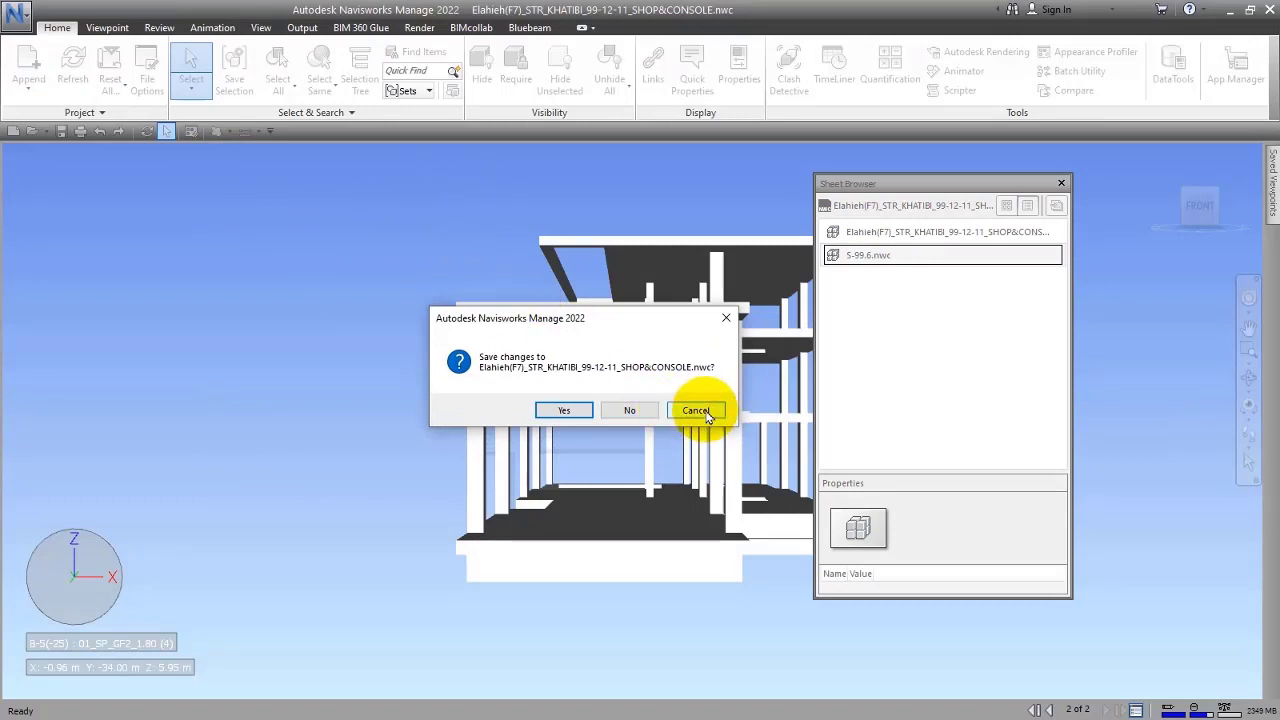
pyautogui.click(696, 410)
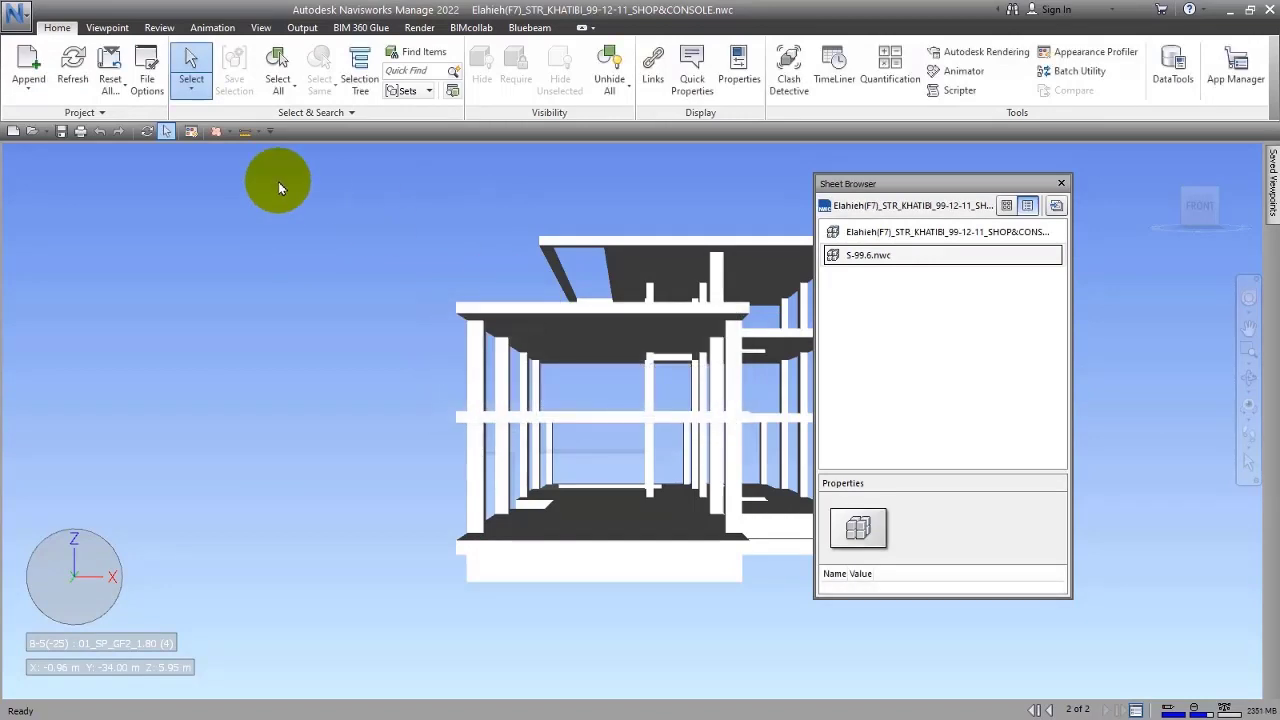
pyautogui.doubleClick(845, 234)
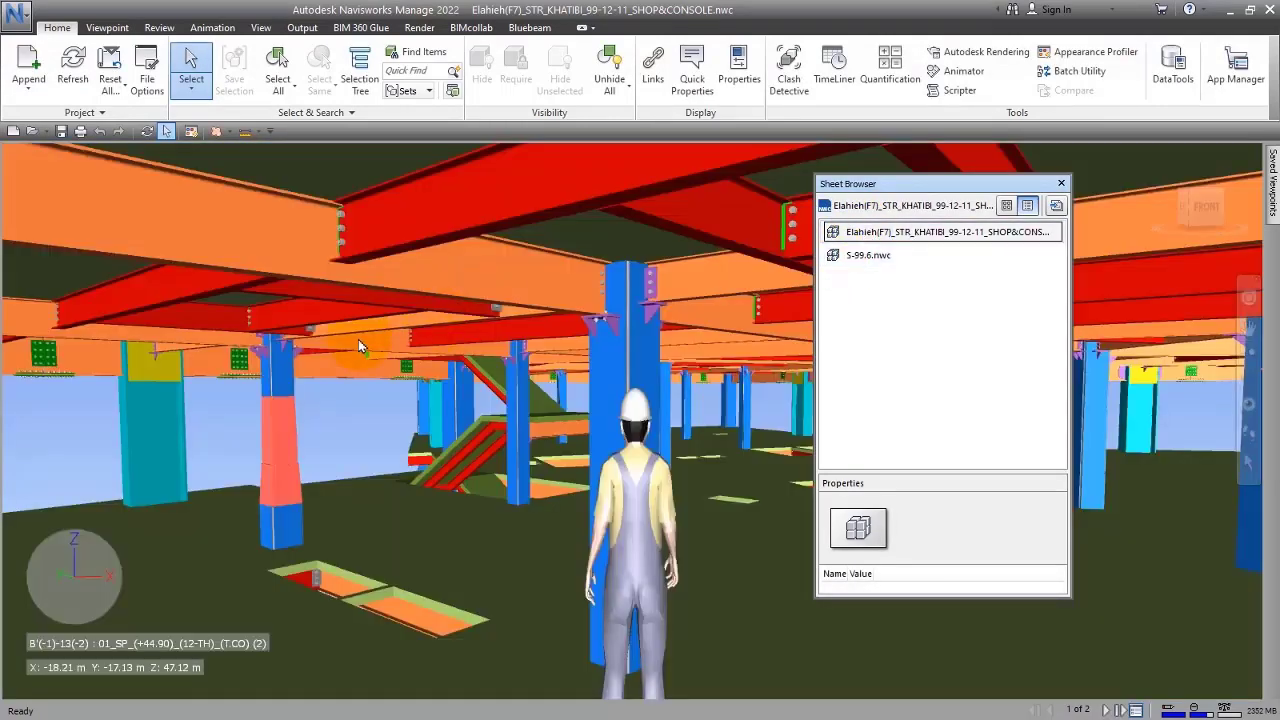